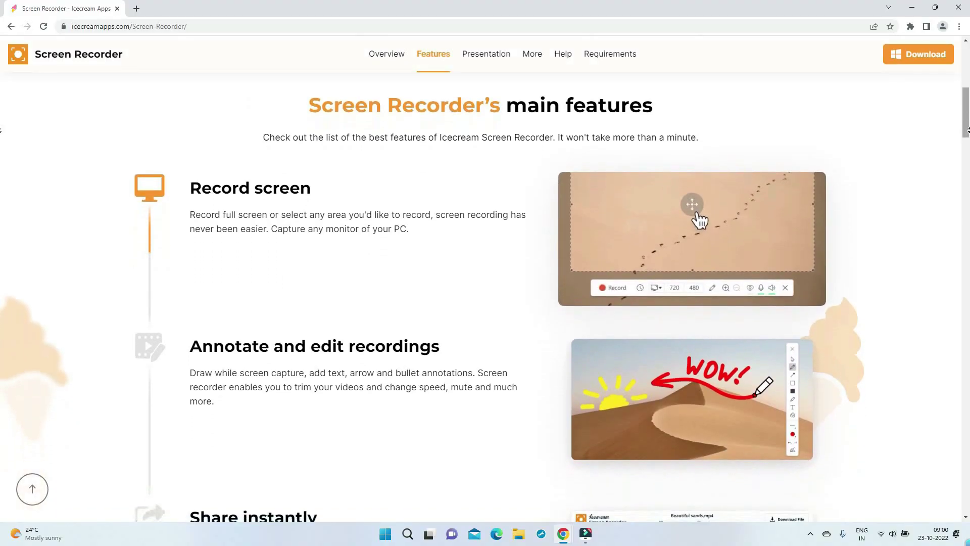
- Review the main features section of the Screen Recorder page, from Record screen down to Free screen recorder
scroll(432, 298, "down", 2)
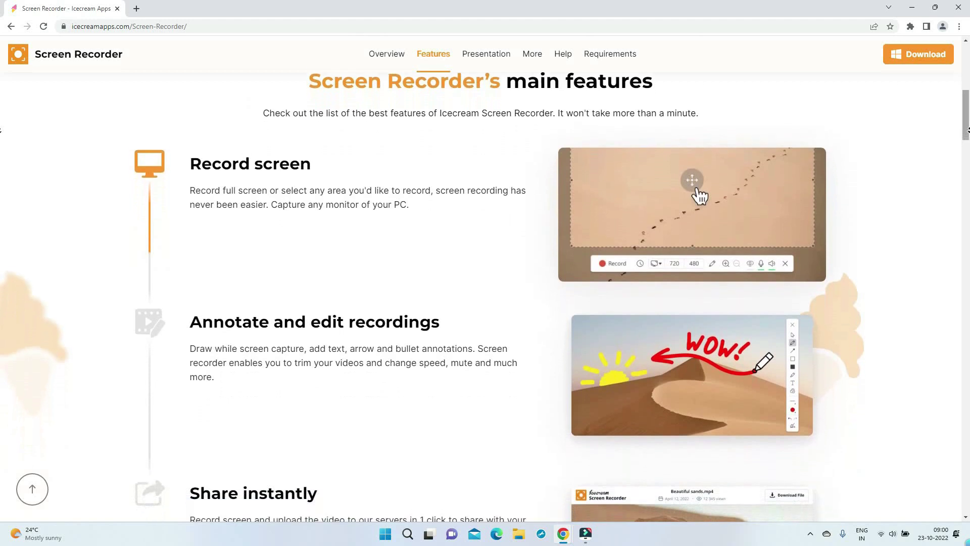
scroll(432, 298, "down", 2)
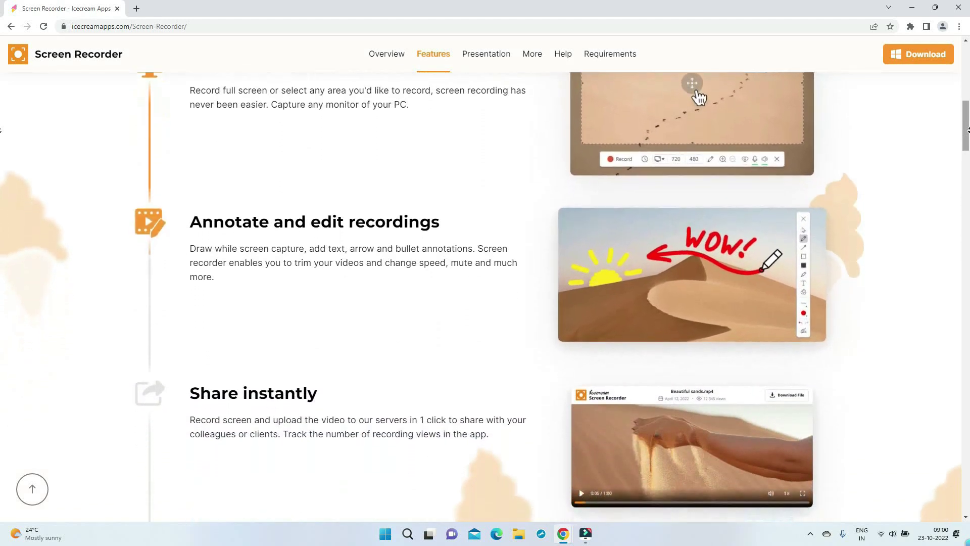
scroll(432, 298, "down", 2)
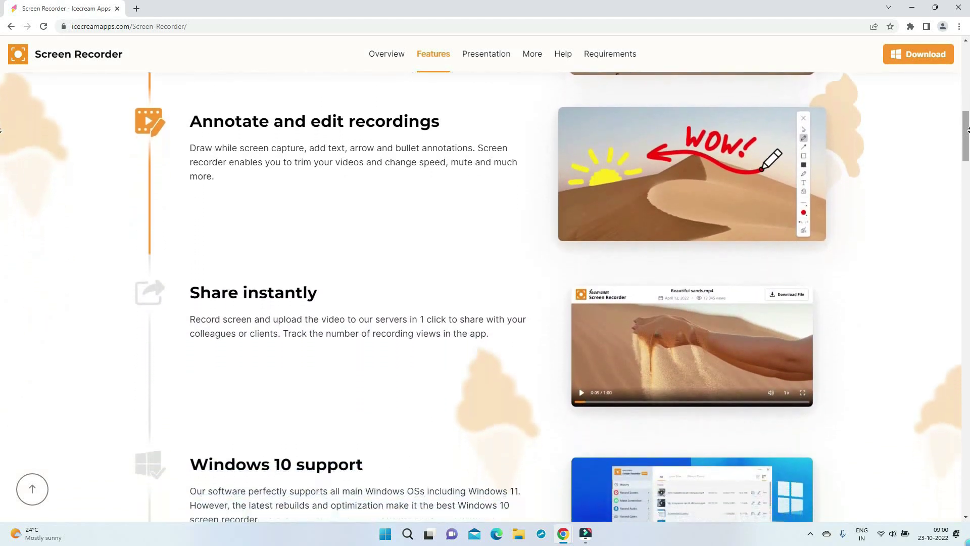
scroll(432, 298, "down", 2)
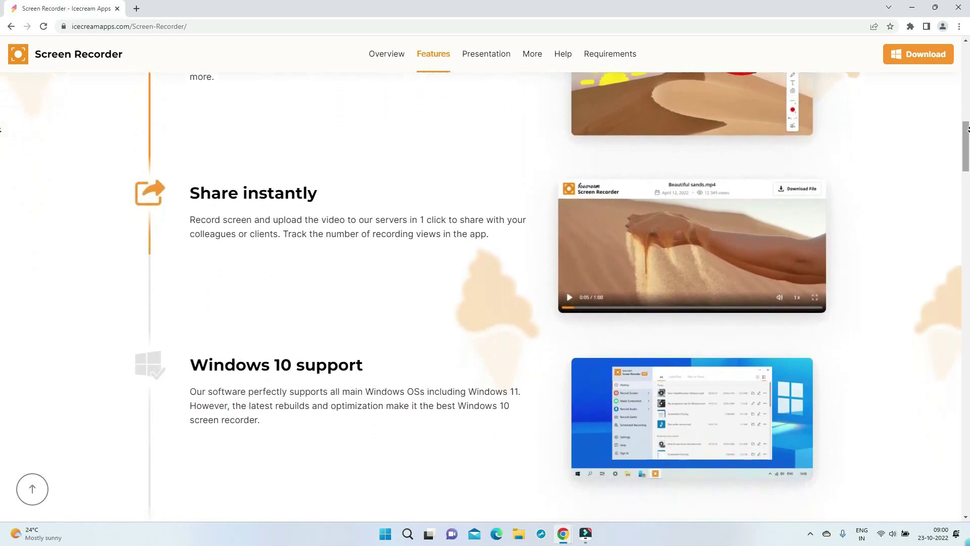
scroll(432, 298, "down", 2)
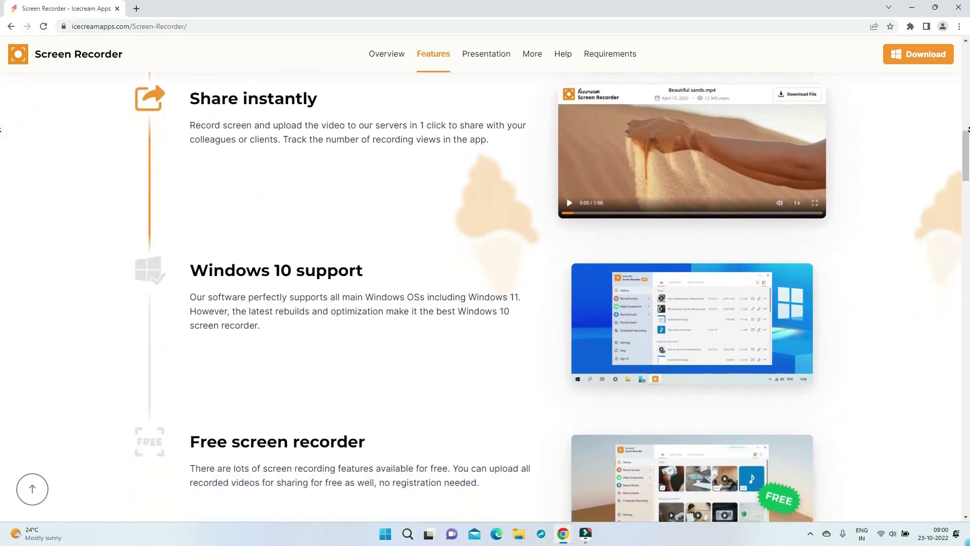
scroll(432, 298, "down", 2)
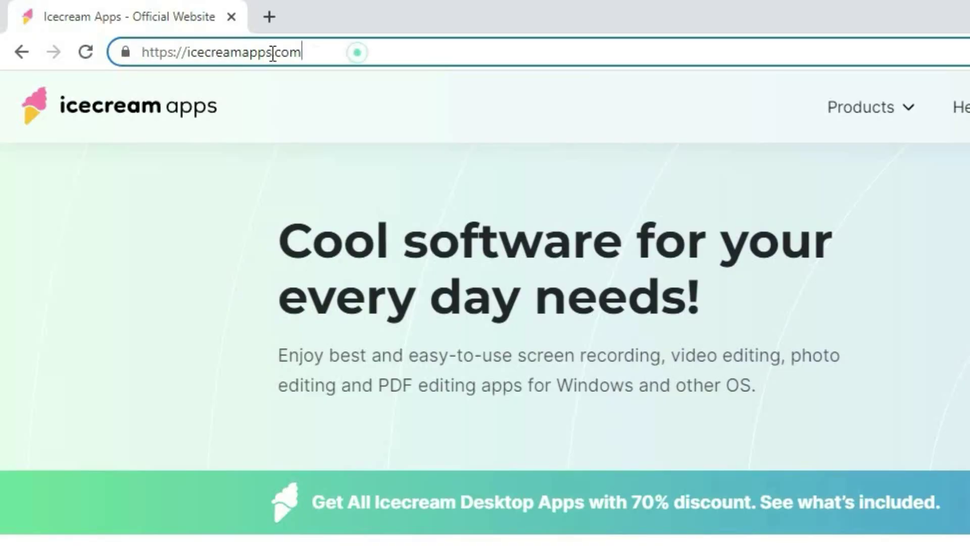
- Find Screen Recorder among the desktop apps on icecreamapps.com and start its free download
left_click_drag(138, 26, 52, 24)
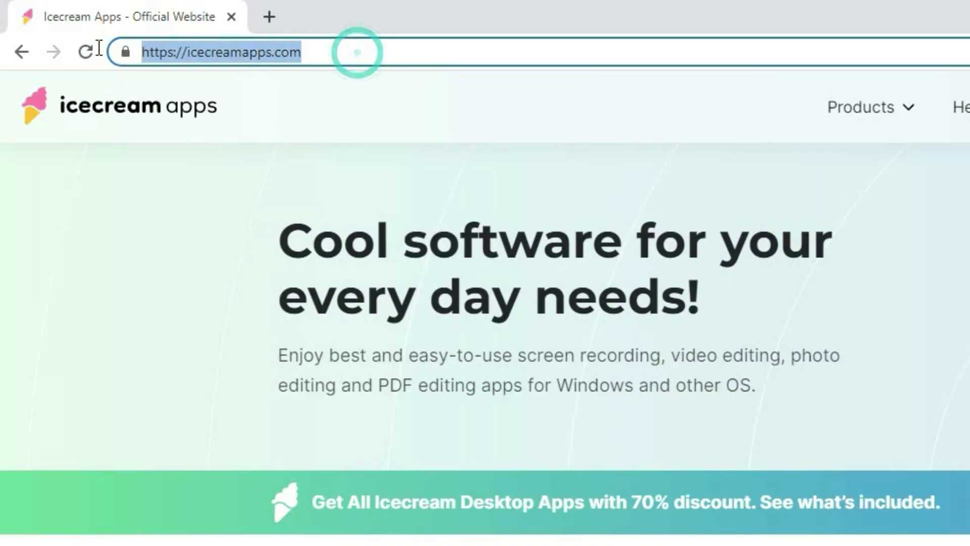
left_click(267, 82)
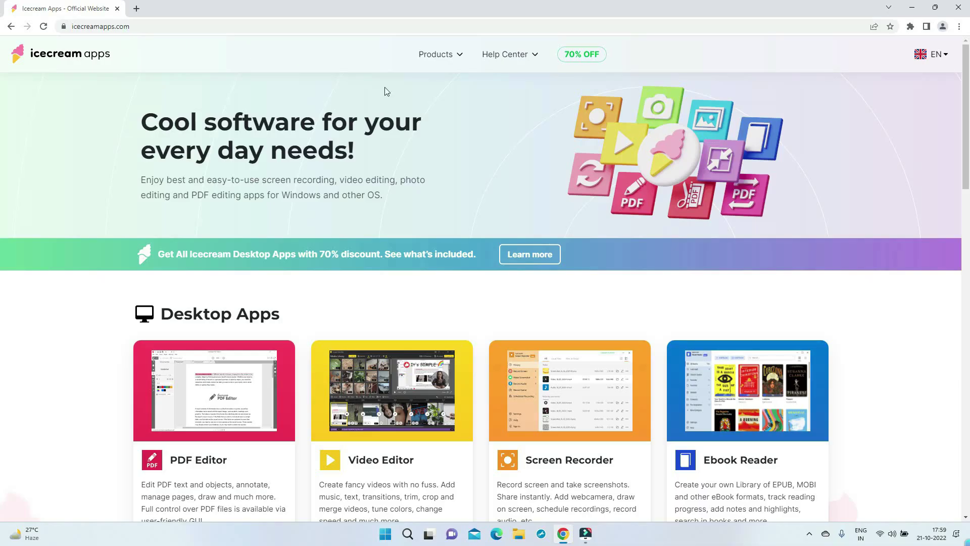
scroll(311, 232, "down", 4)
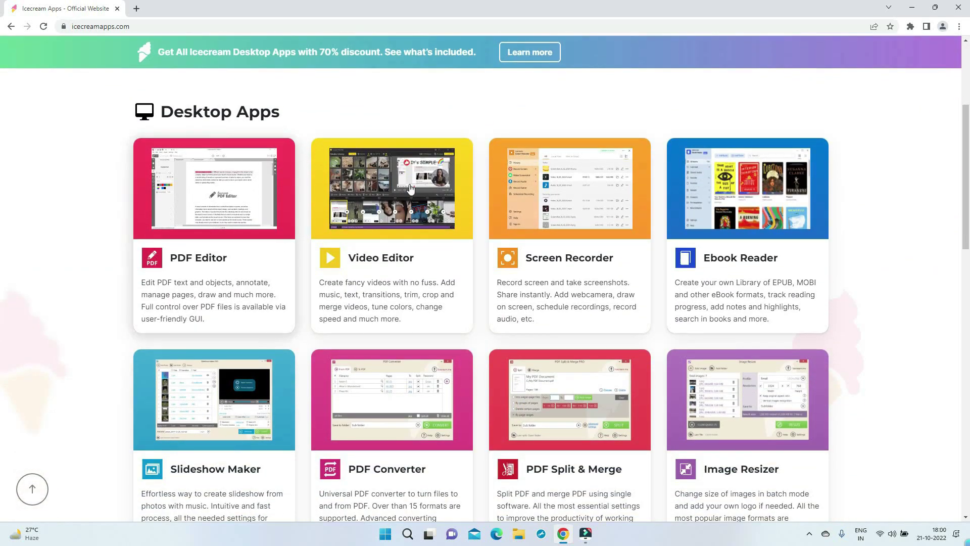
scroll(660, 354, "down", 2)
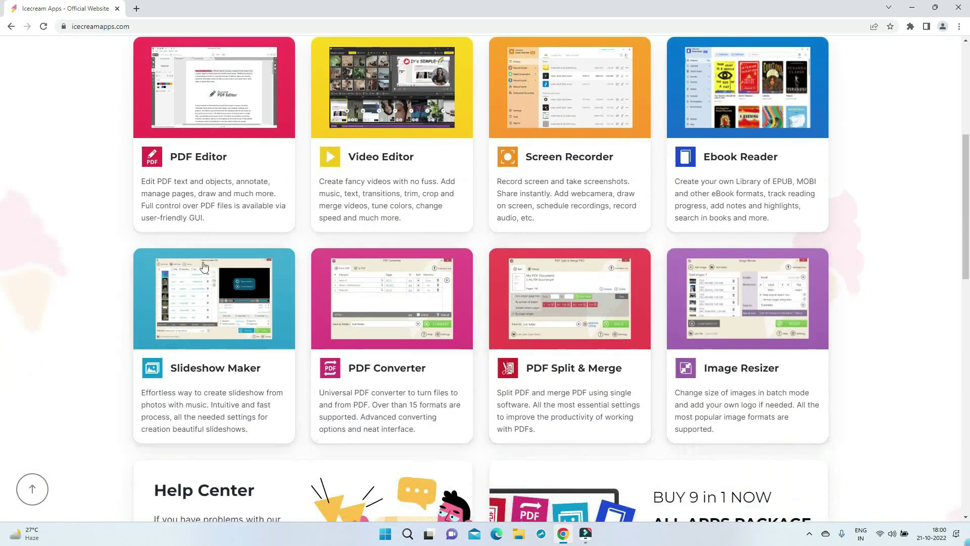
left_click(565, 162)
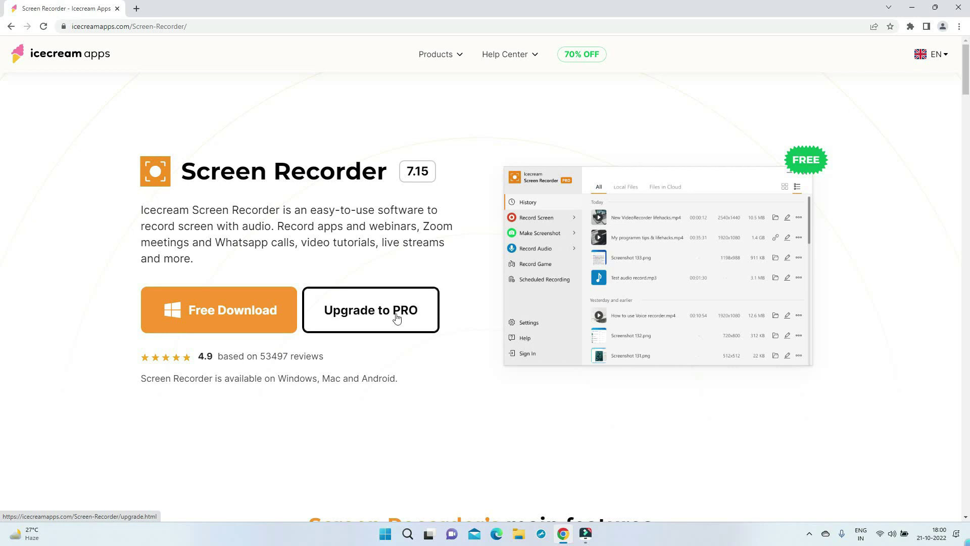
left_click(218, 323)
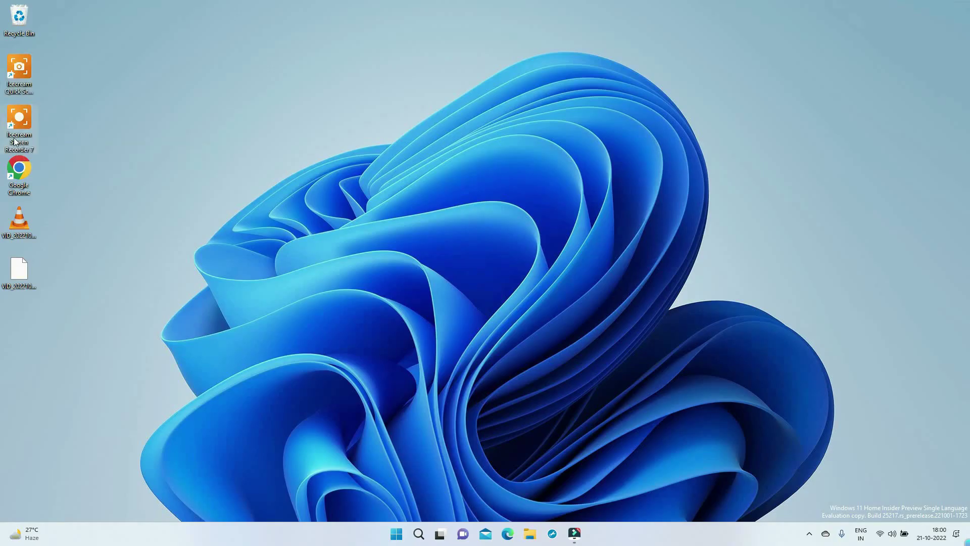
- Launch Icecream Screen Recorder 7 from the desktop and open its settings
double_click(26, 134)
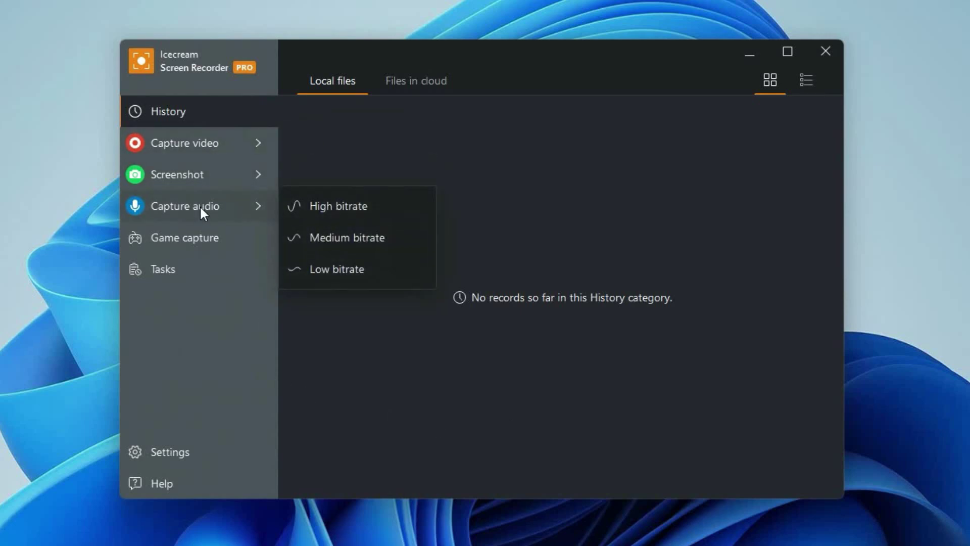
left_click(176, 450)
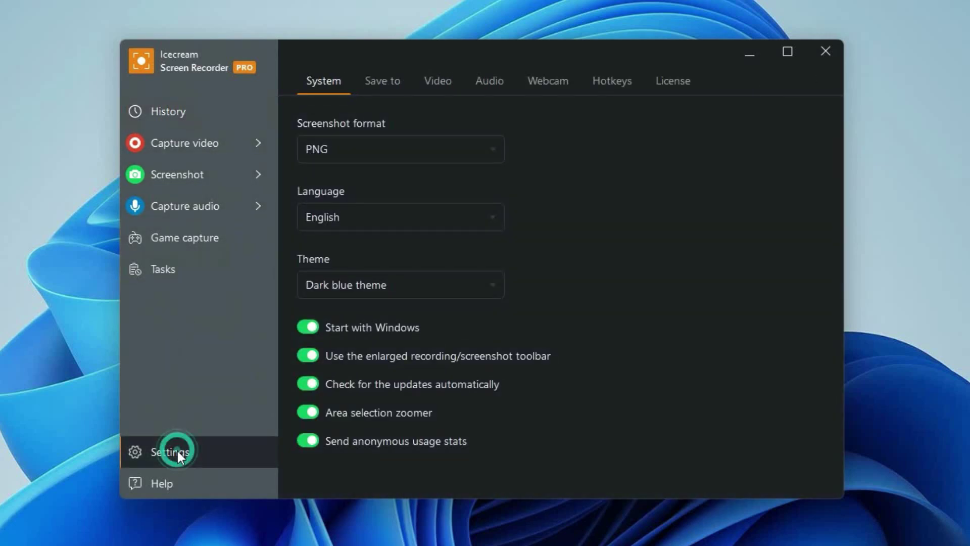
- Try the Light and Dark gray interface themes, then set the theme back to Dark blue
left_click(453, 283)
left_click(376, 311)
left_click(408, 287)
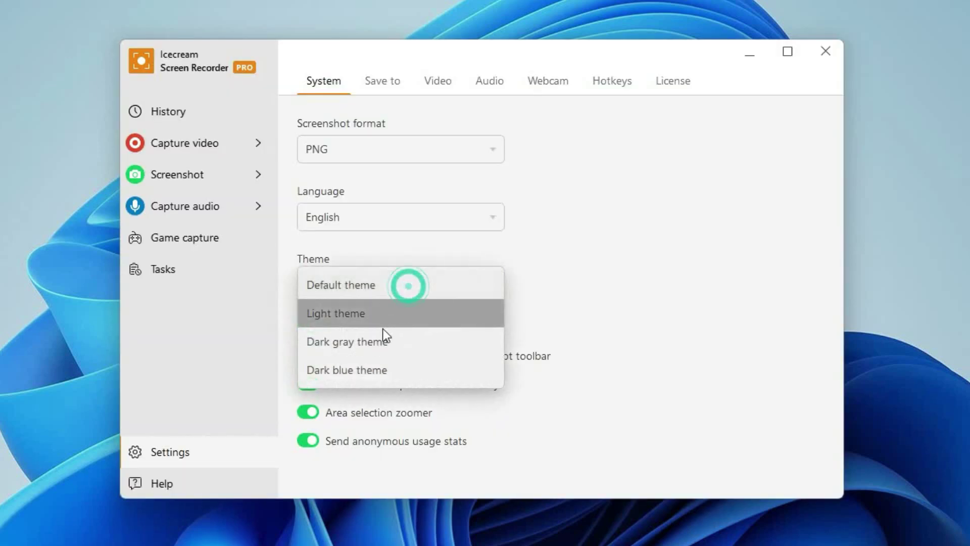
left_click(380, 336)
left_click(405, 284)
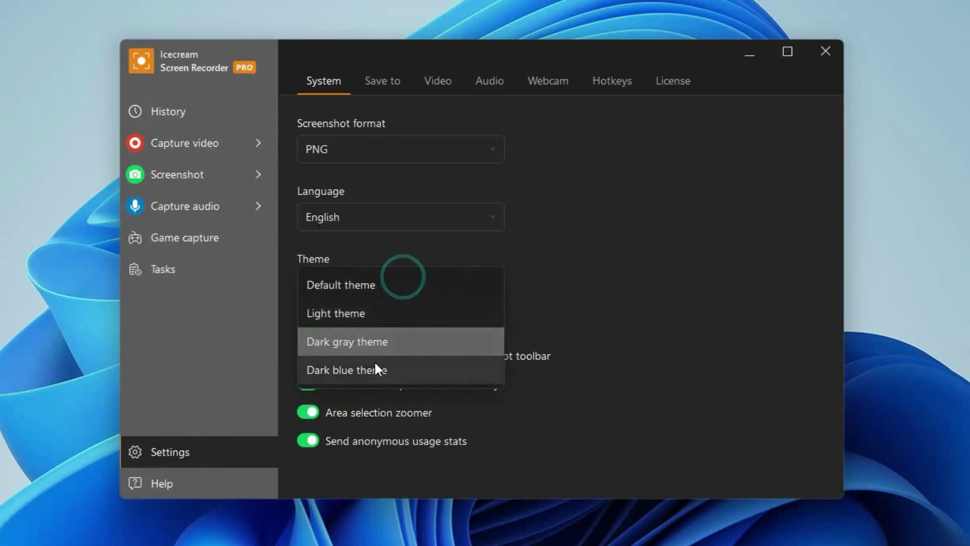
left_click(375, 370)
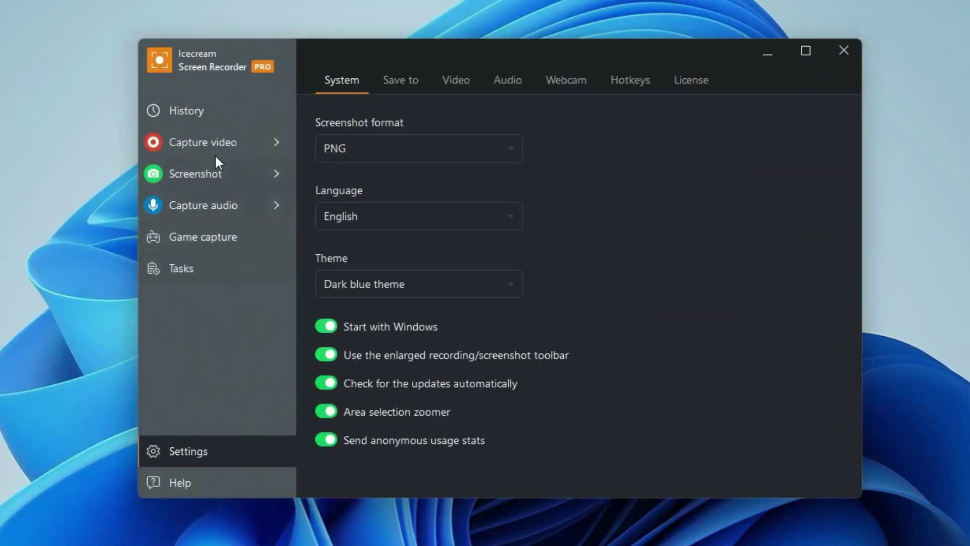
- Set up a fullscreen video capture at 1920x1080 with automatic stop set to Never, and start recording
mouse_move(232, 146)
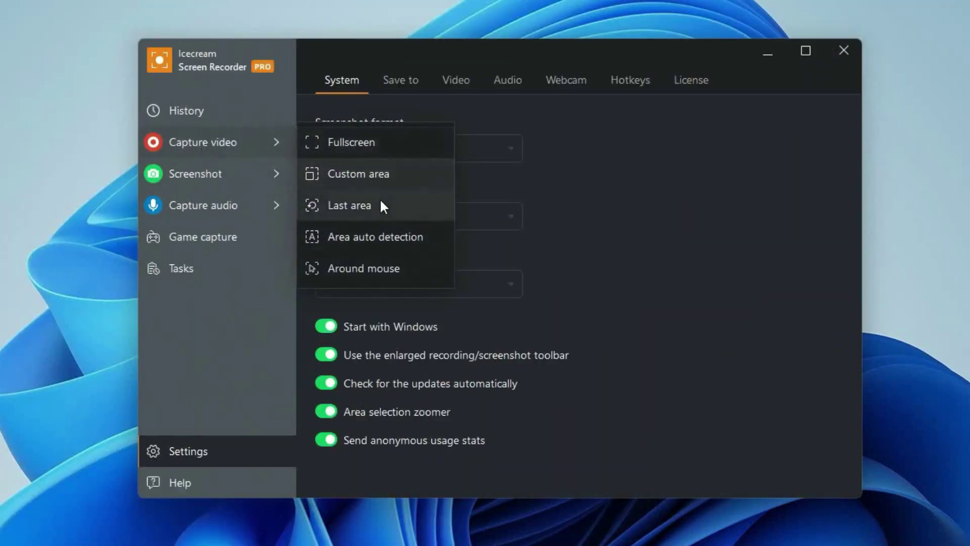
left_click(353, 144)
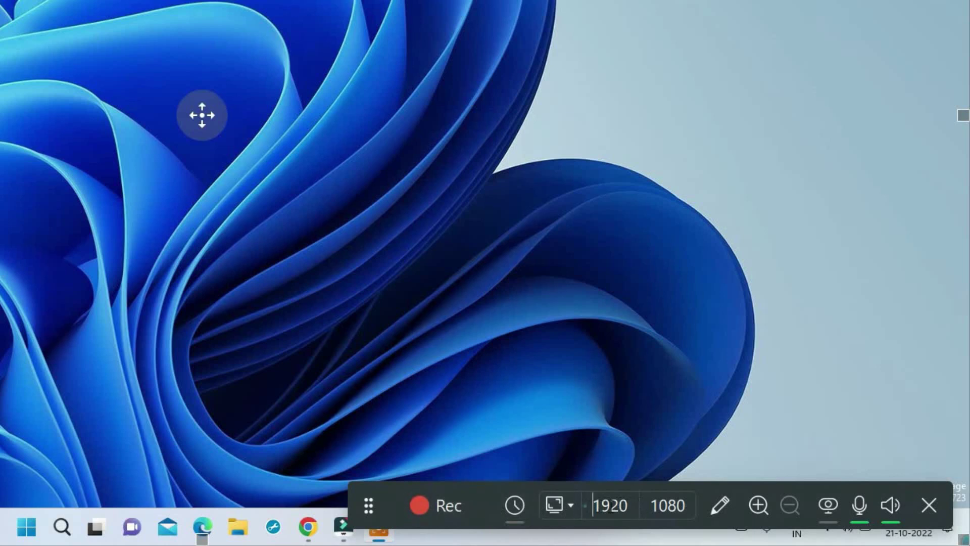
left_click_drag(586, 505, 698, 503)
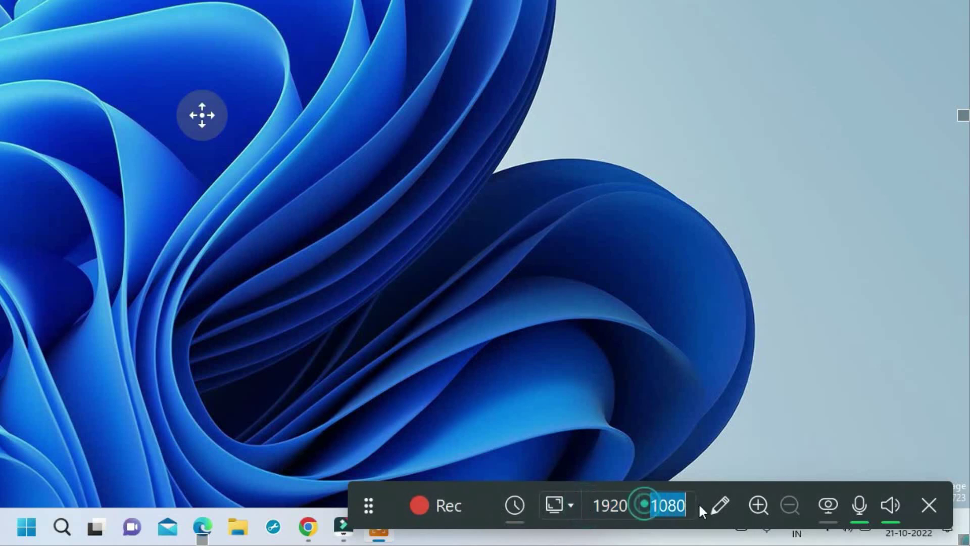
left_click(571, 505)
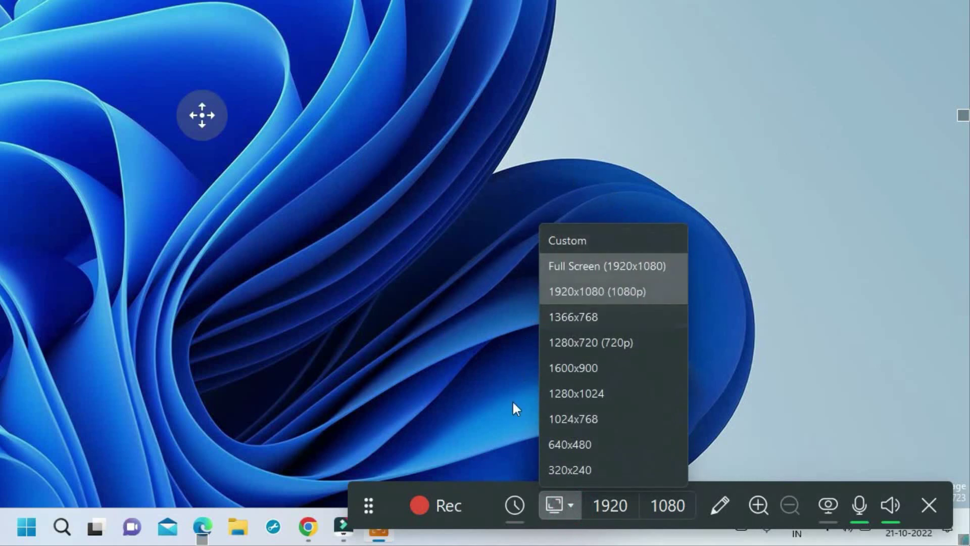
left_click(513, 504)
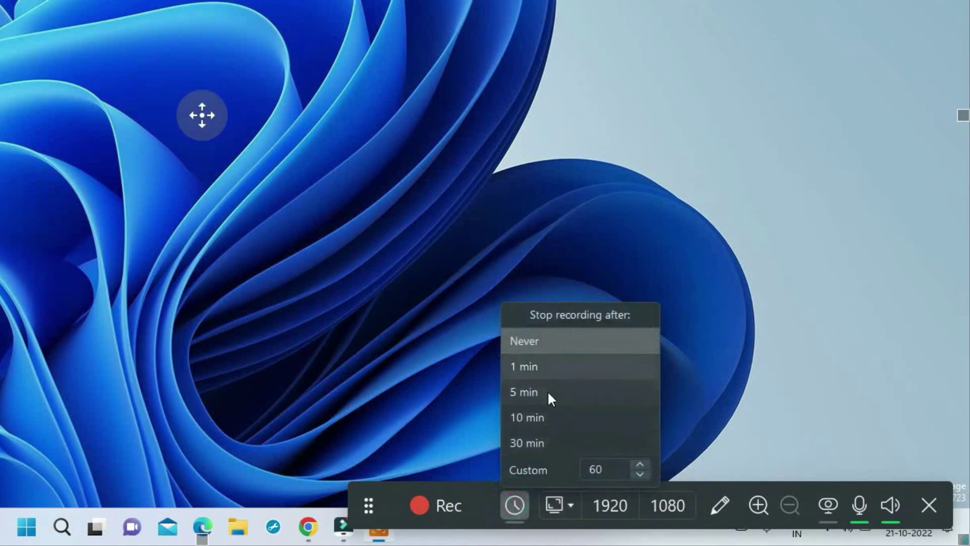
left_click(556, 334)
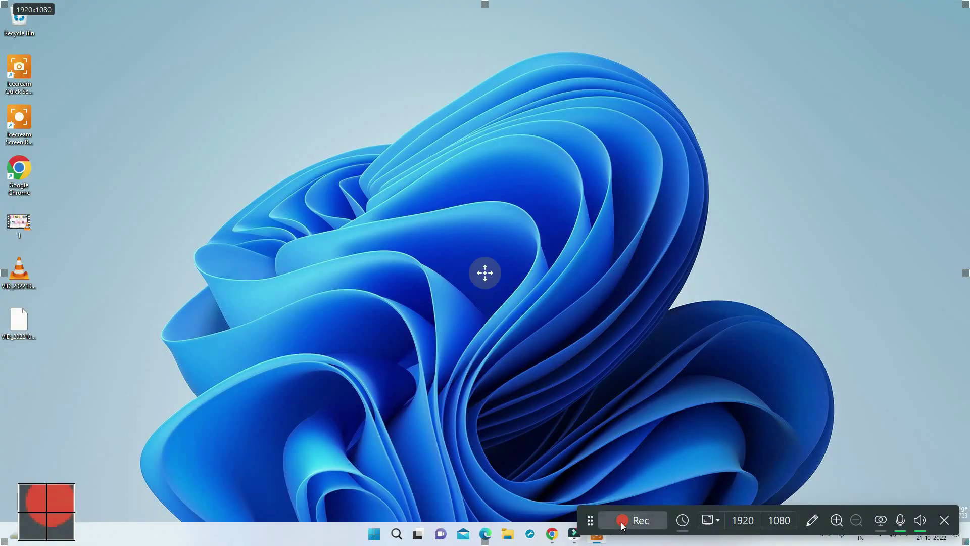
left_click(419, 506)
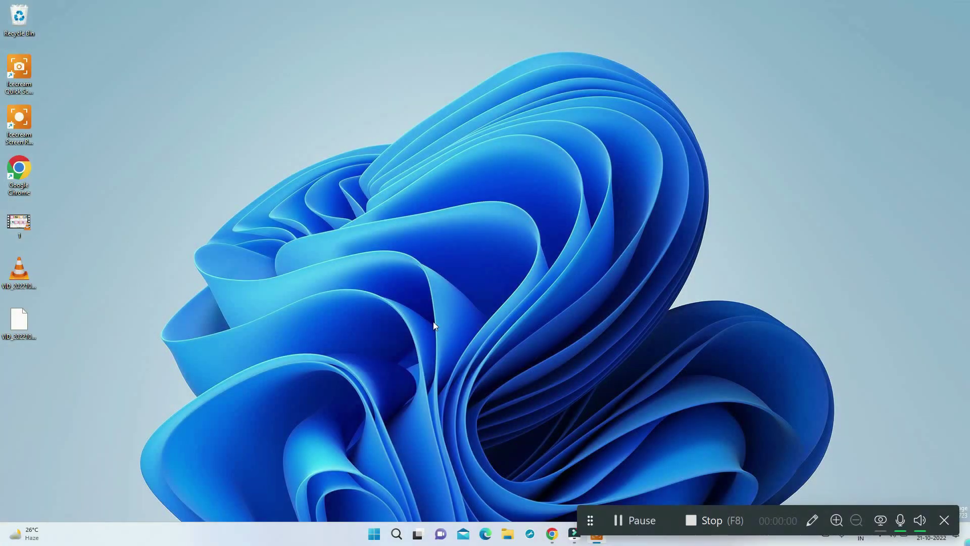
- Open Chrome from the desktop, maximize its window and go to google.com while the recording runs
double_click(22, 177)
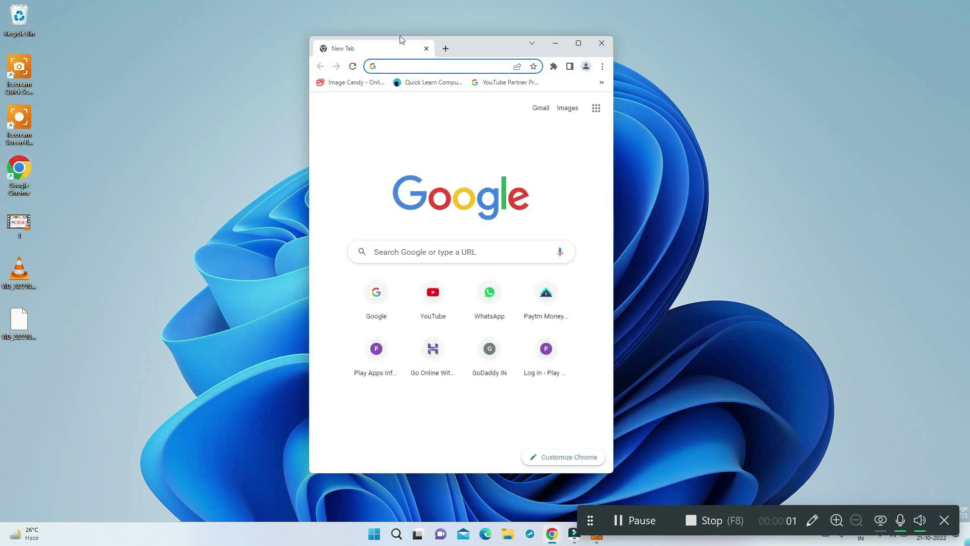
left_click(582, 39)
type("google.com")
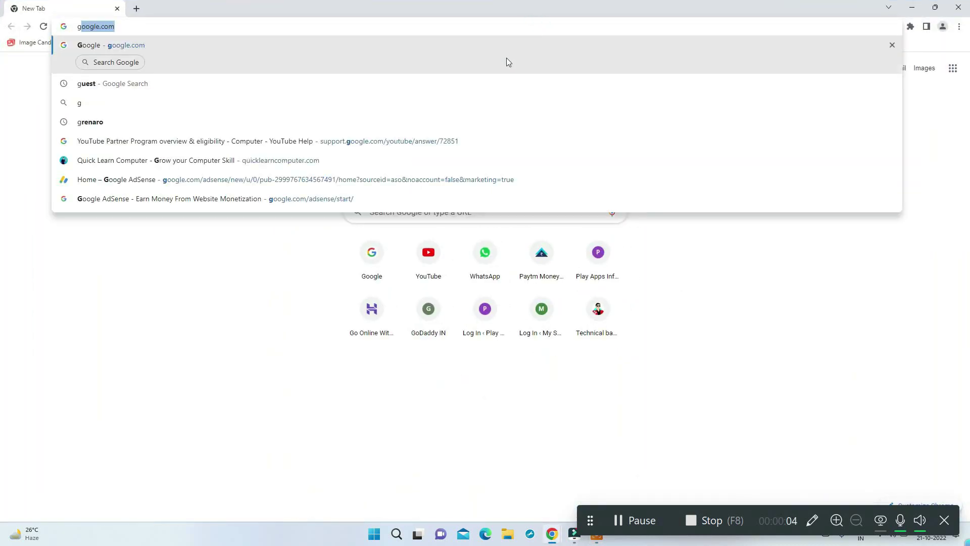
left_click(508, 61)
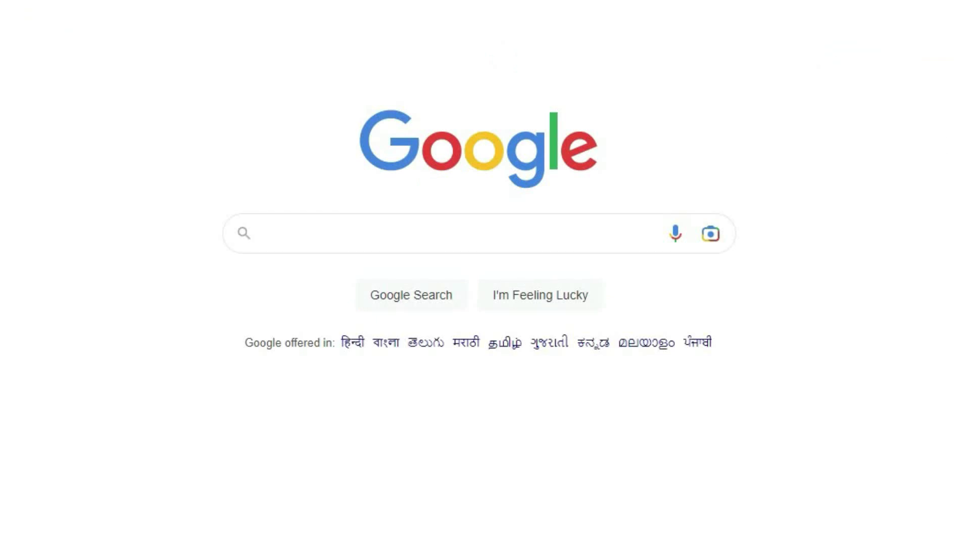
- Stop the recording and save the video under the file name "clip 1"
key("F10")
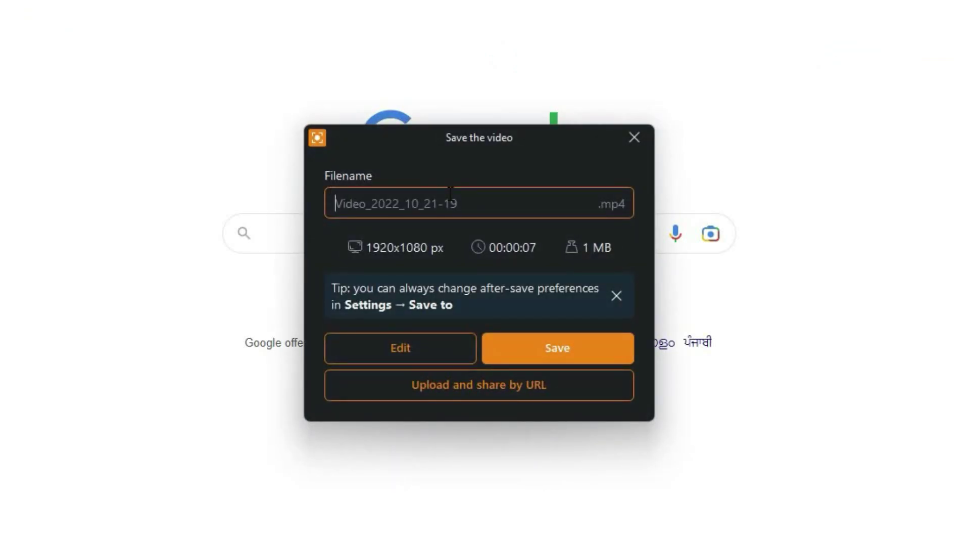
type("clip 1")
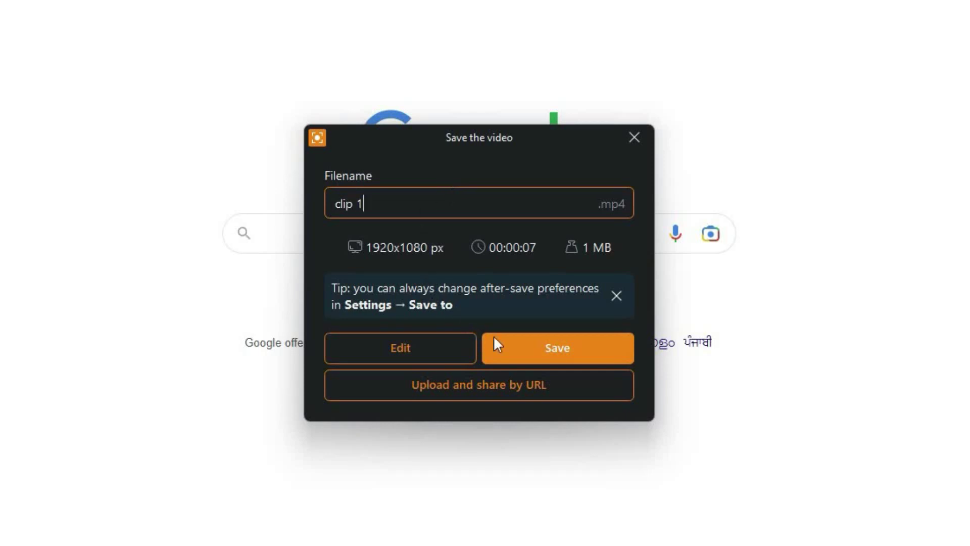
left_click(544, 353)
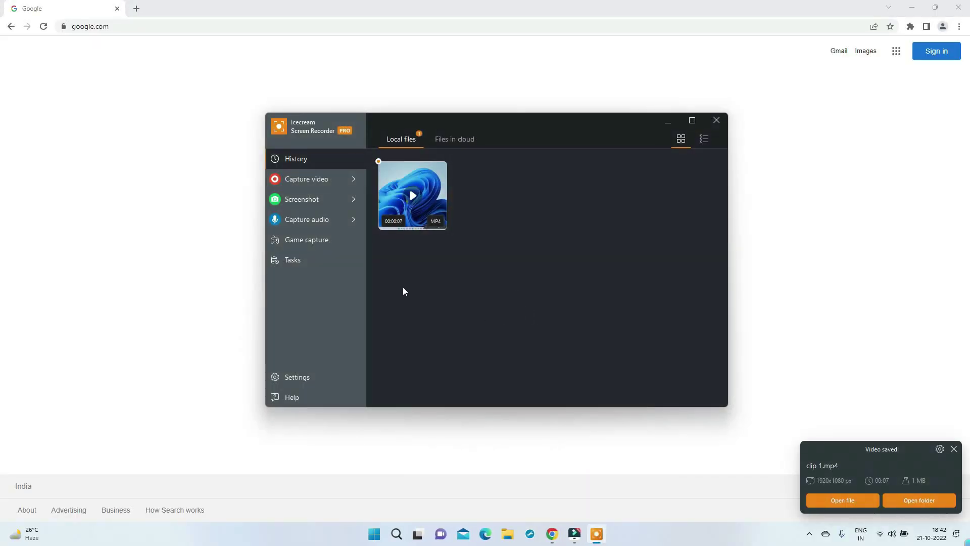
- Play the saved clip 1 recording from the history, then close the media player
mouse_move(413, 202)
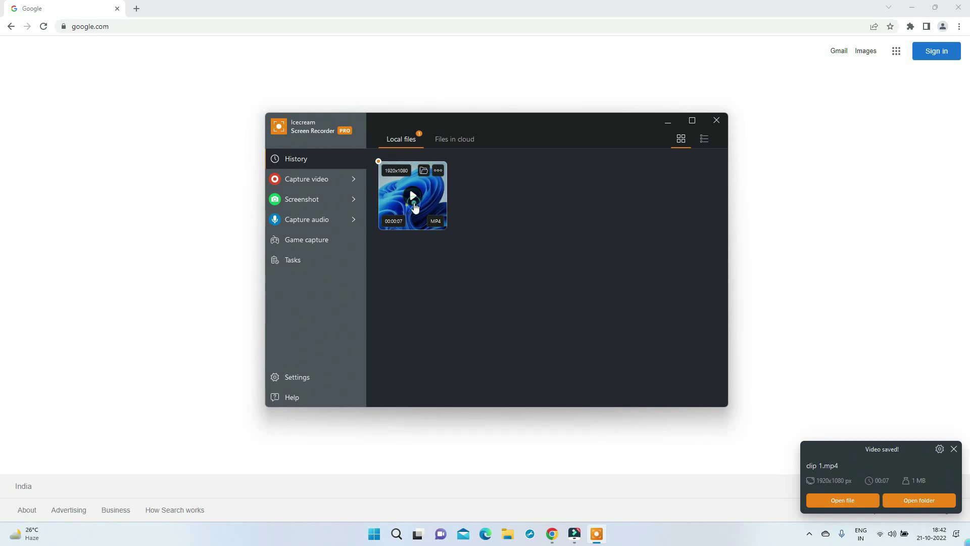
left_click(413, 202)
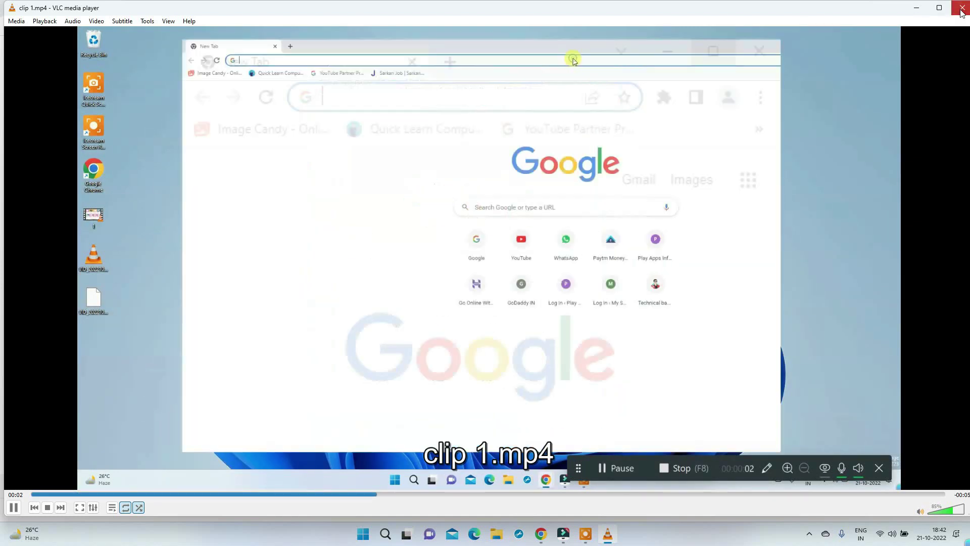
left_click(961, 9)
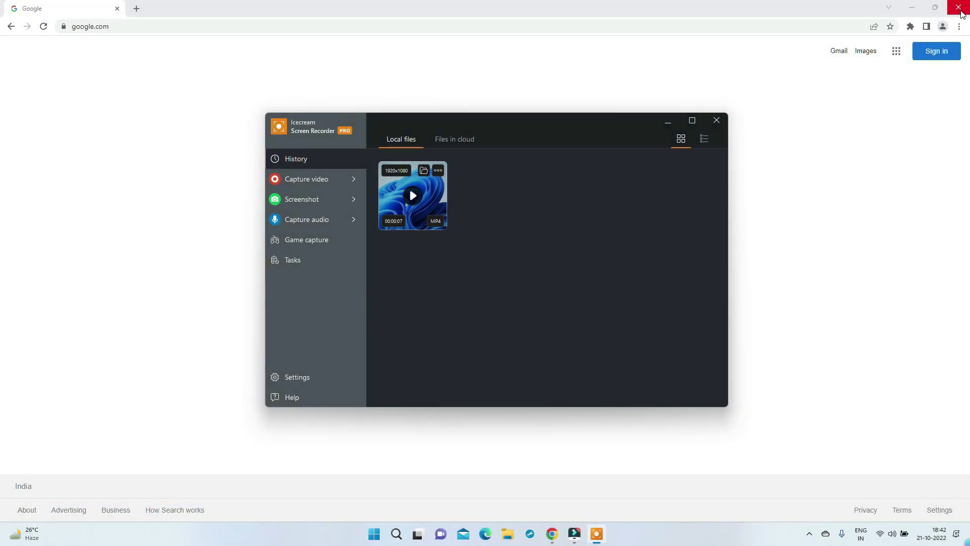
- Set up a custom-area video capture of about 1325x740 around the Google logo and search box, and start recording
mouse_move(322, 181)
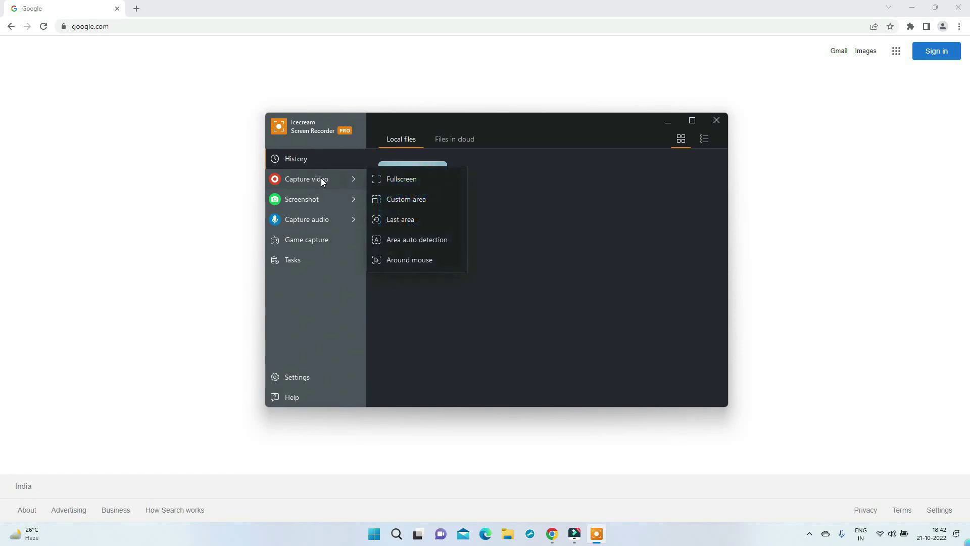
left_click(429, 200)
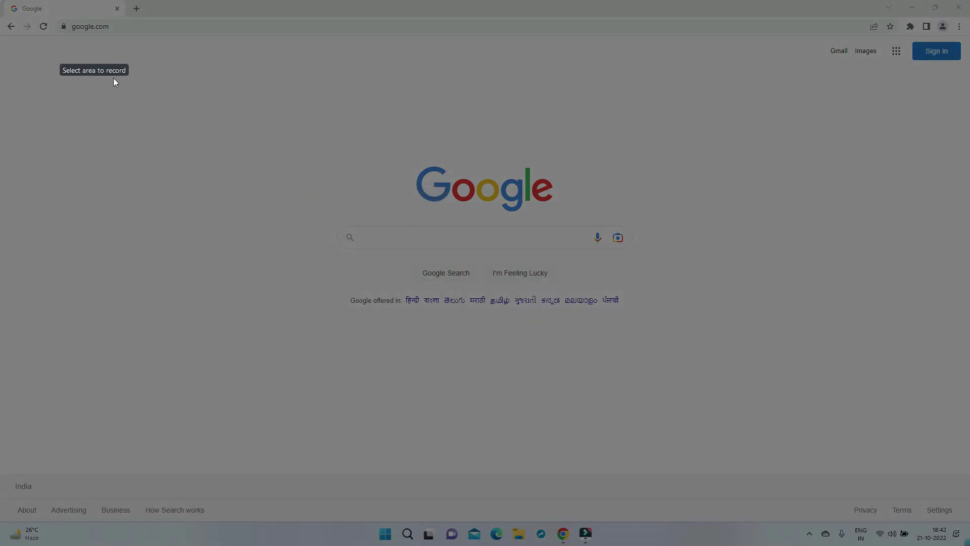
left_click_drag(48, 175, 704, 416)
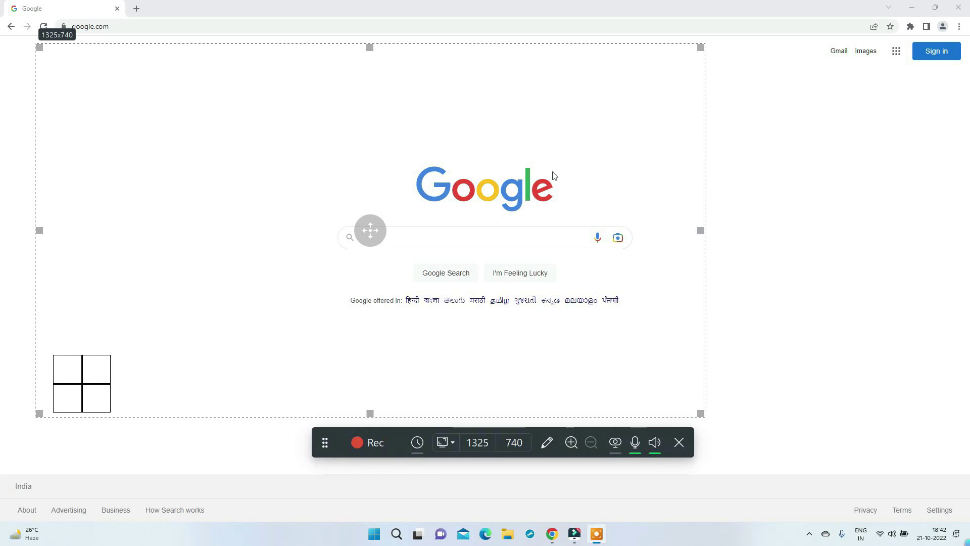
left_click(465, 443)
left_click(501, 442)
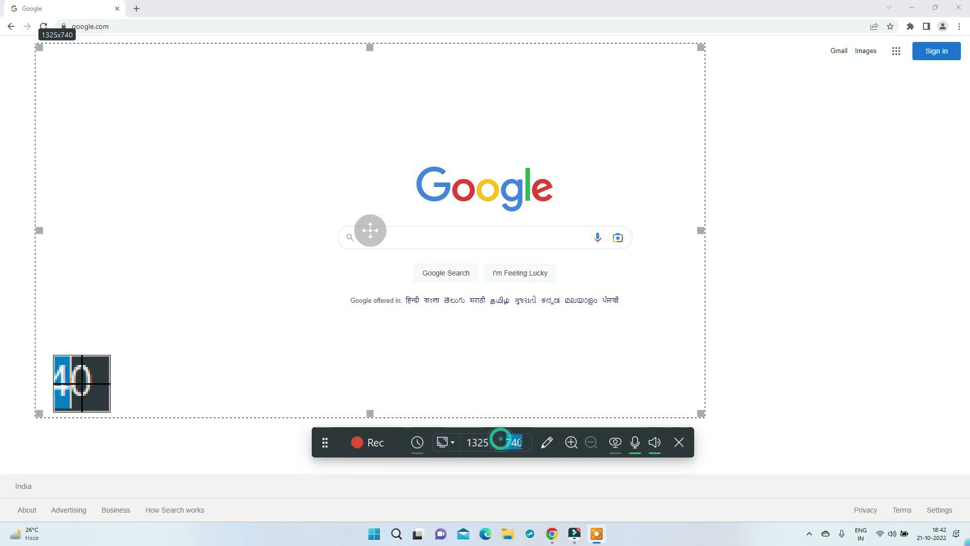
left_click(362, 444)
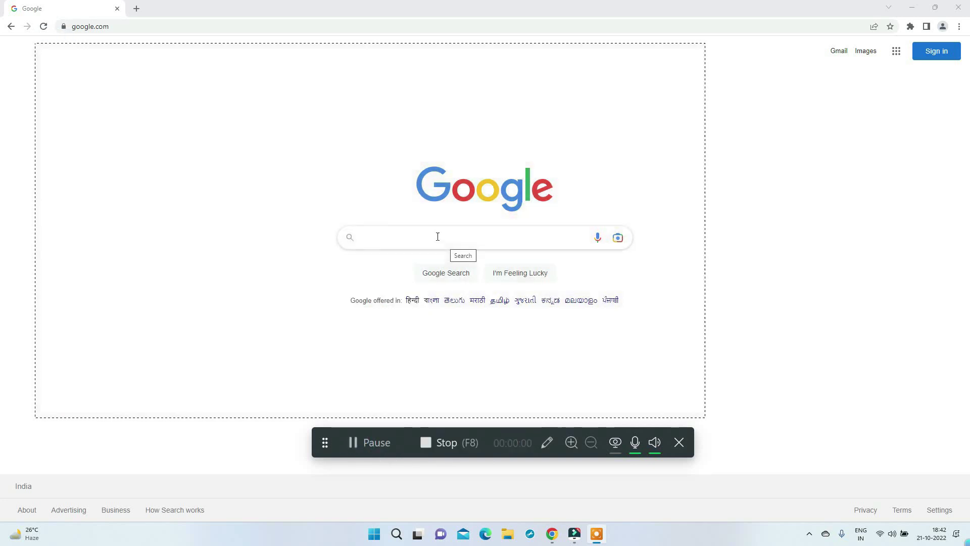
- Search Google for "icecream apps" using the matching suggestion while the recording runs
left_click(411, 237)
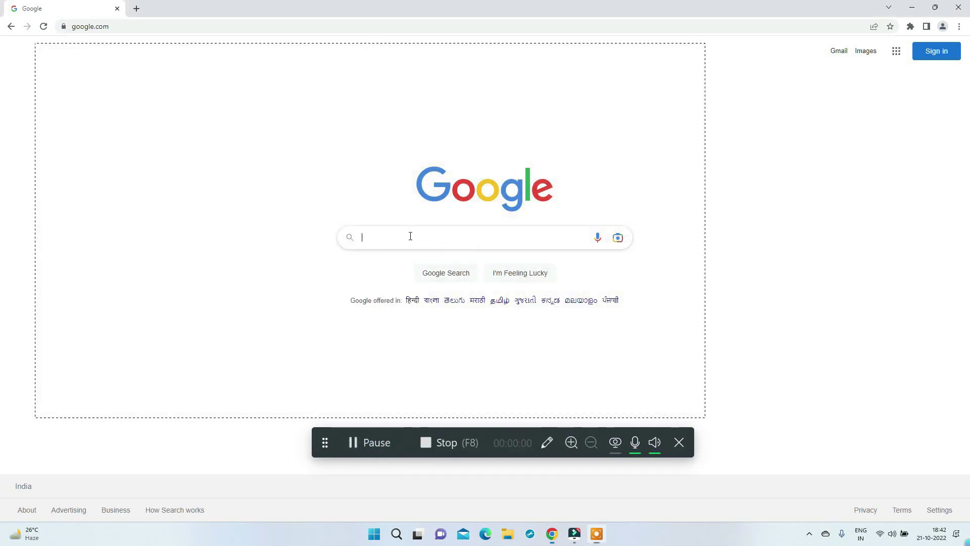
type("ice")
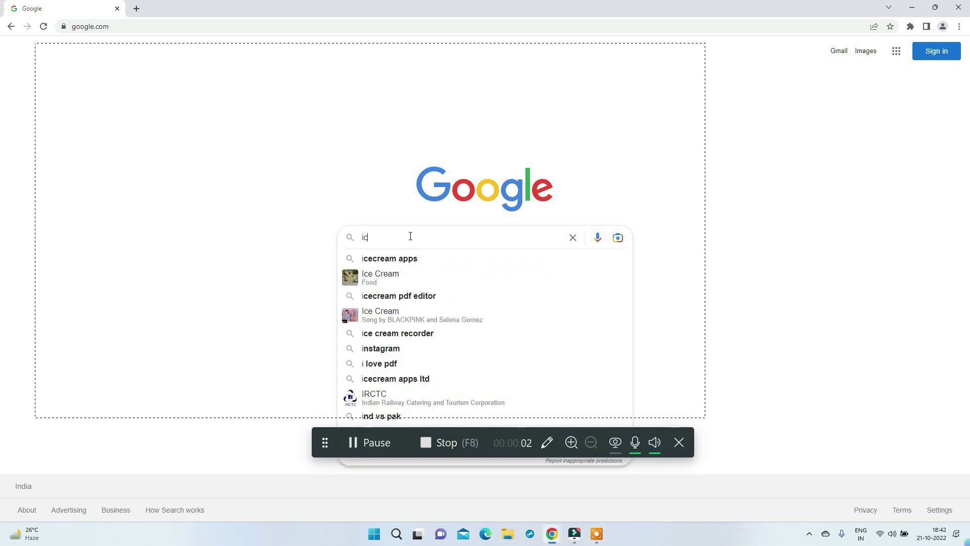
left_click(411, 258)
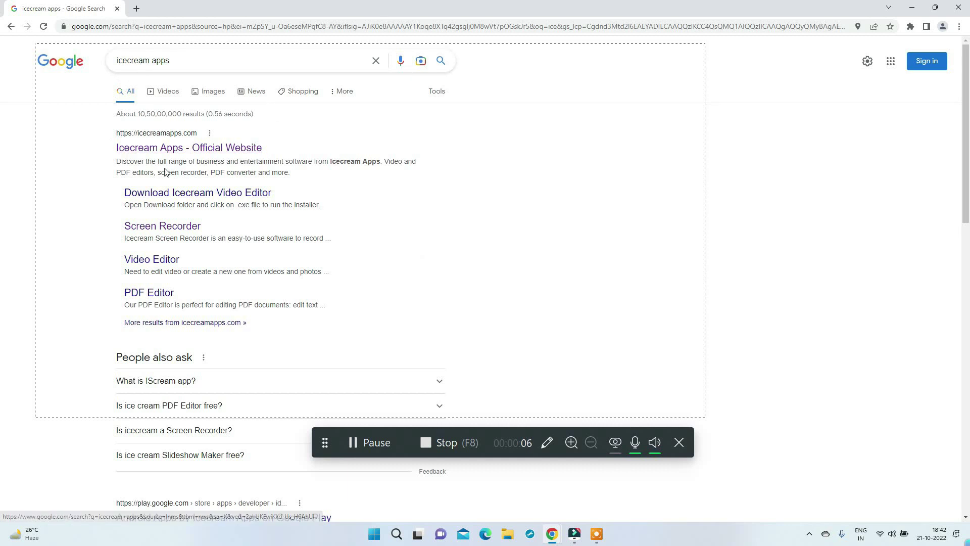
- Stop the custom-area recording and save the video under the file name "clip 2"
left_click(432, 443)
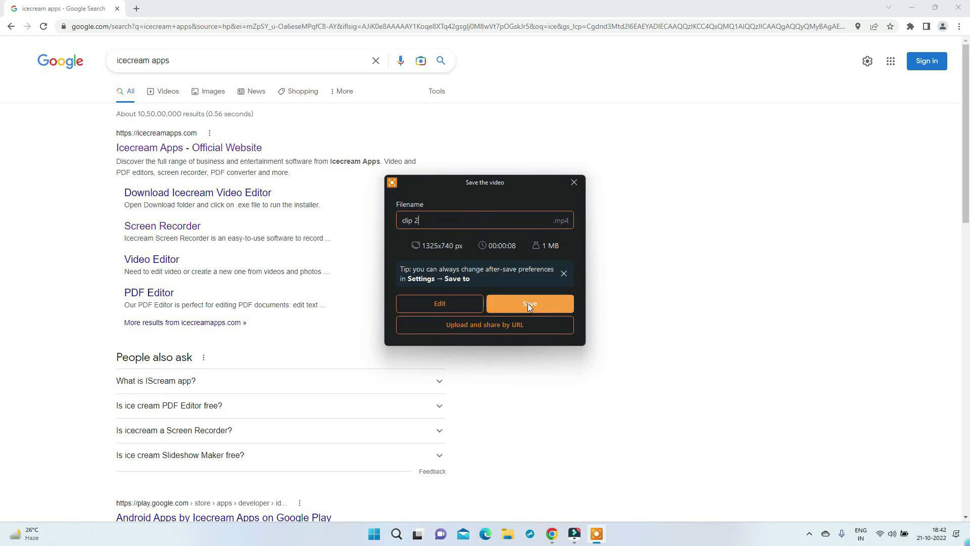
left_click(507, 304)
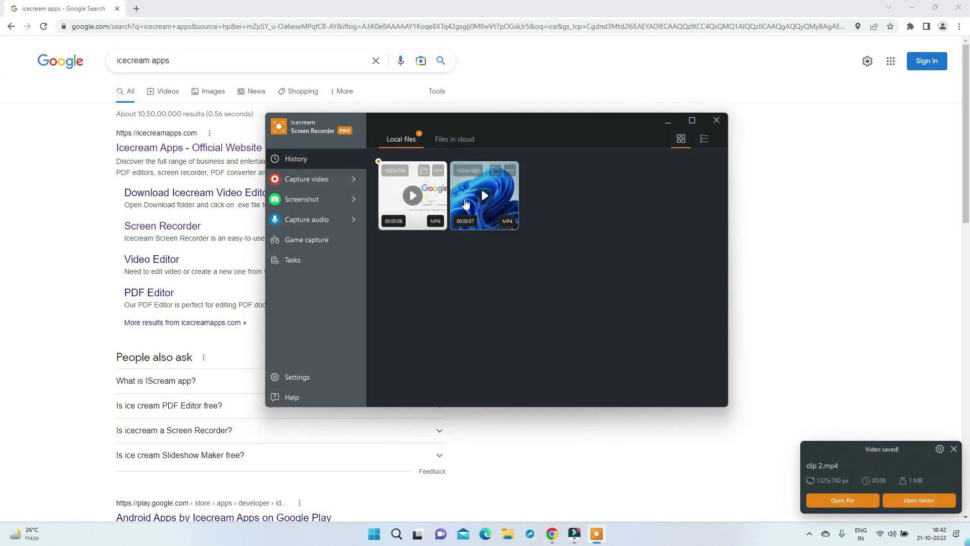
- Play the saved clip 2 recording from the history in a maximized player window, and close the media player
left_click(408, 196)
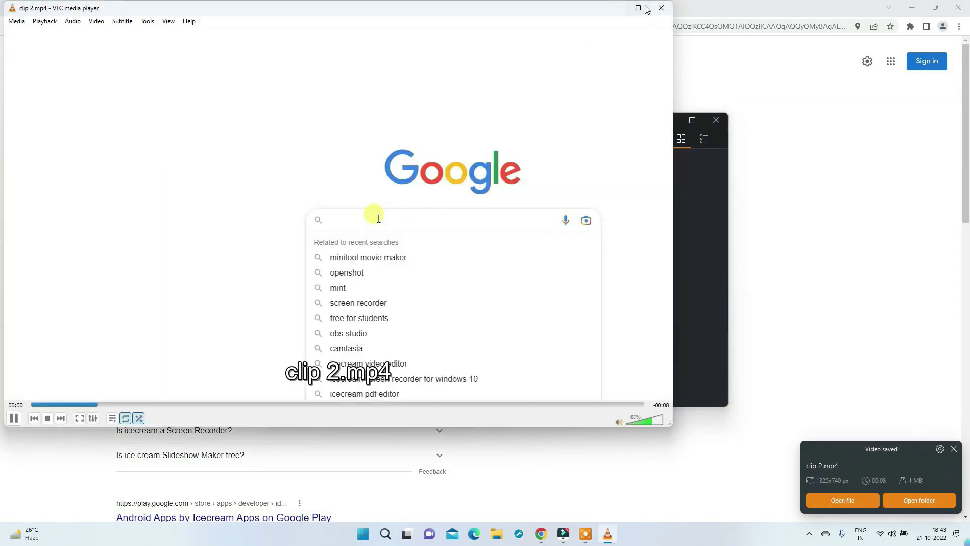
left_click(638, 8)
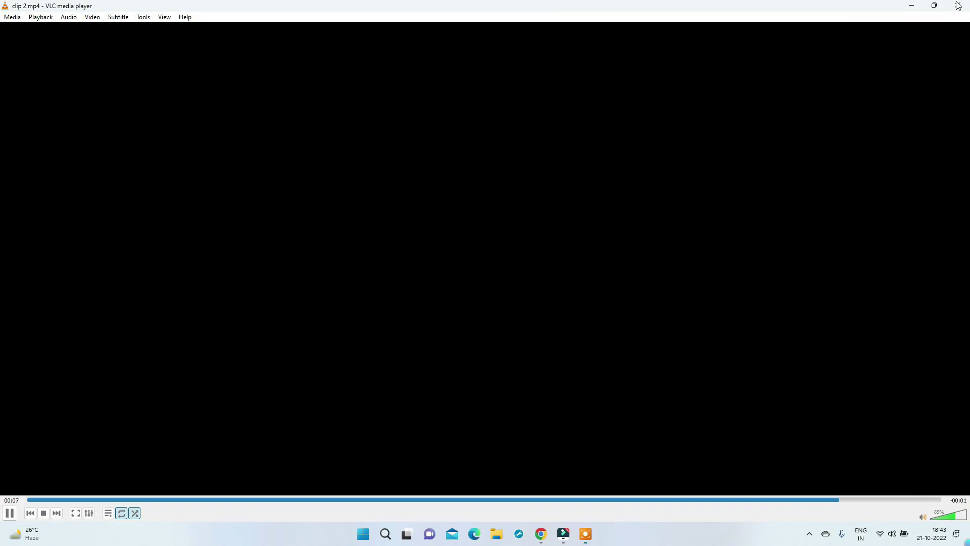
left_click(957, 5)
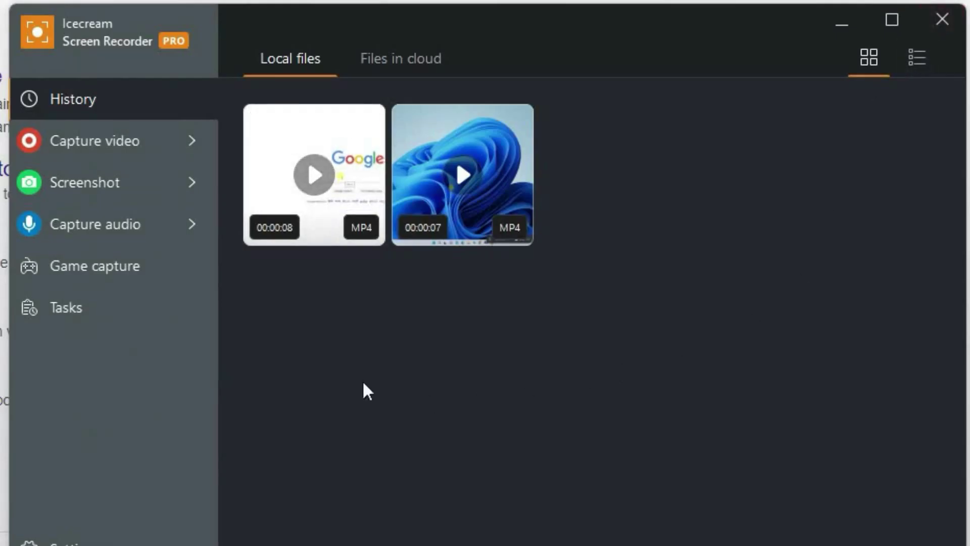
- Try the area auto detection mode for video capture and cancel it without recording
mouse_move(123, 141)
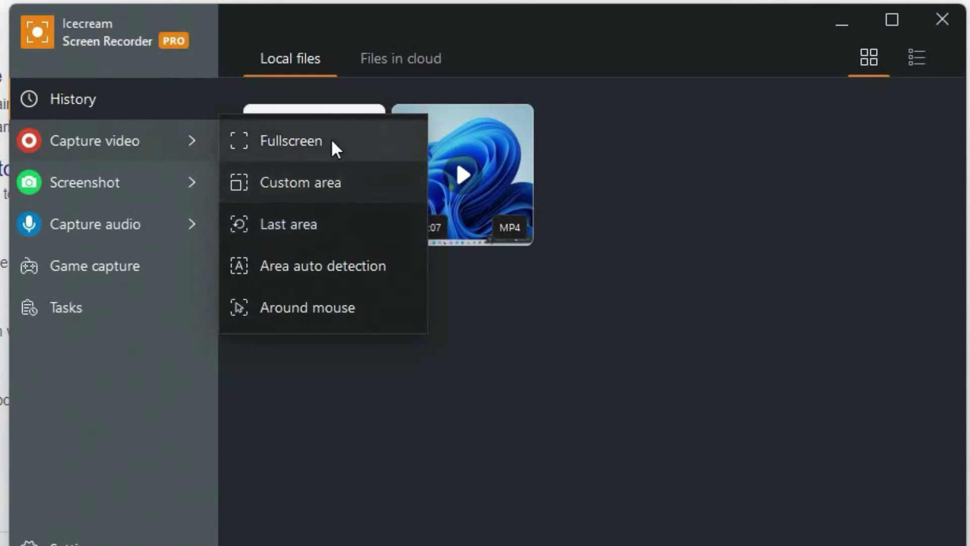
left_click(296, 268)
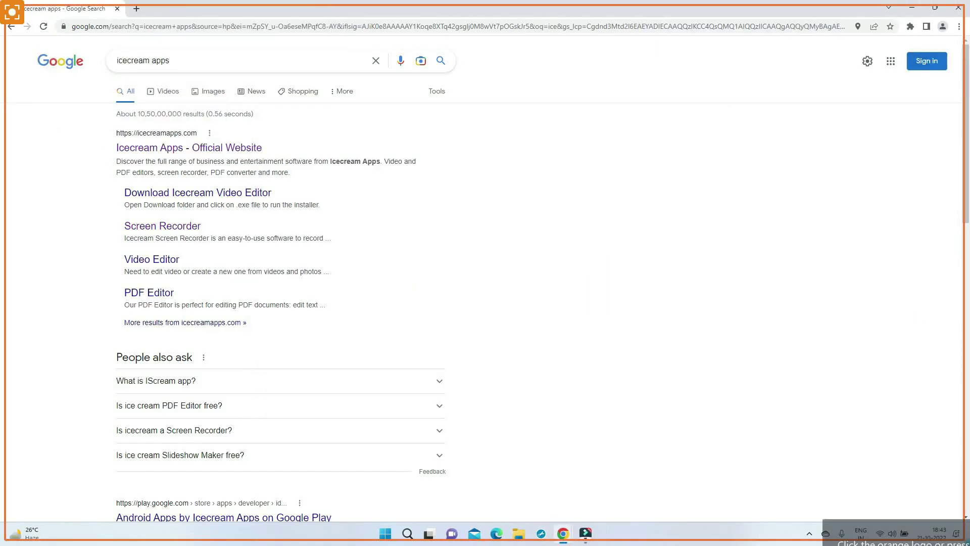
key("Escape")
- Set up an around-mouse video capture with a 1280x720 (4:3) recording area and start recording
mouse_move(308, 176)
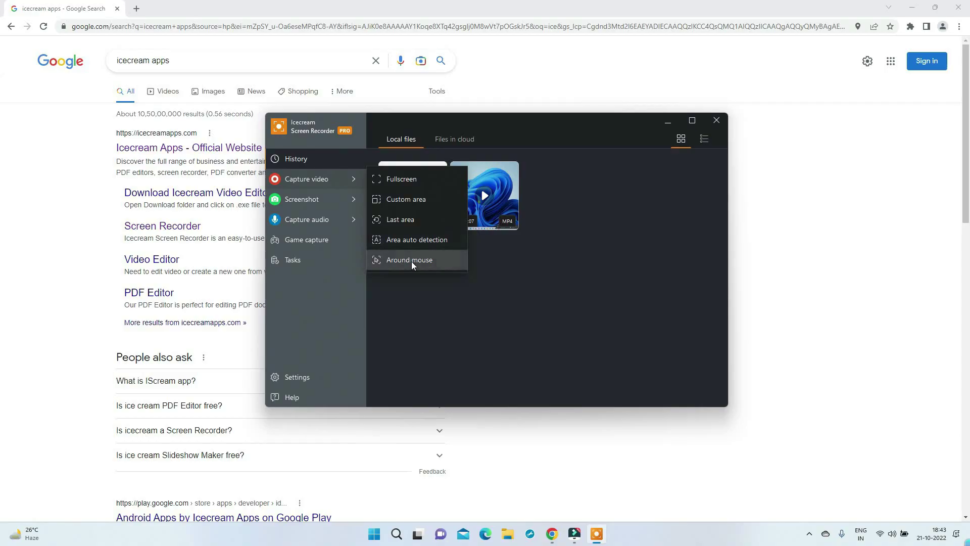
left_click(411, 260)
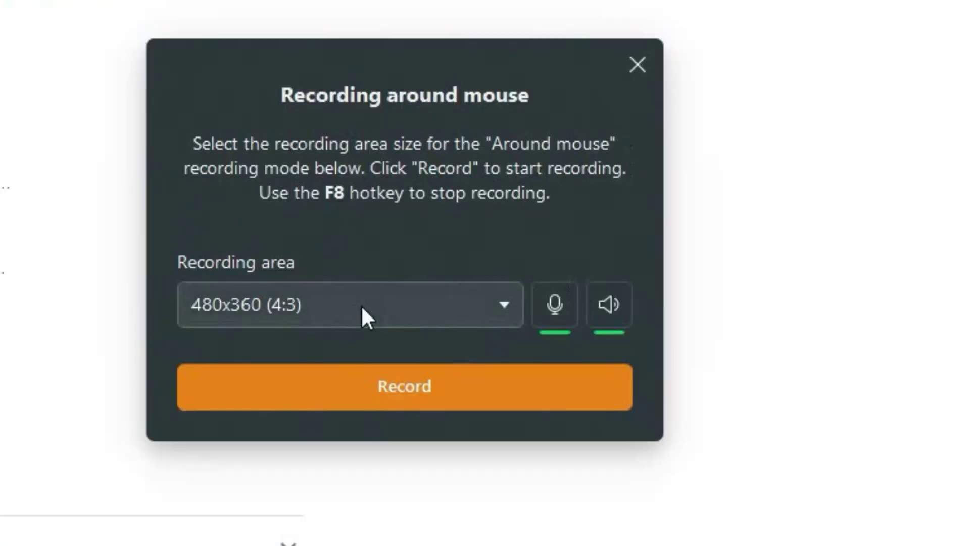
left_click(434, 299)
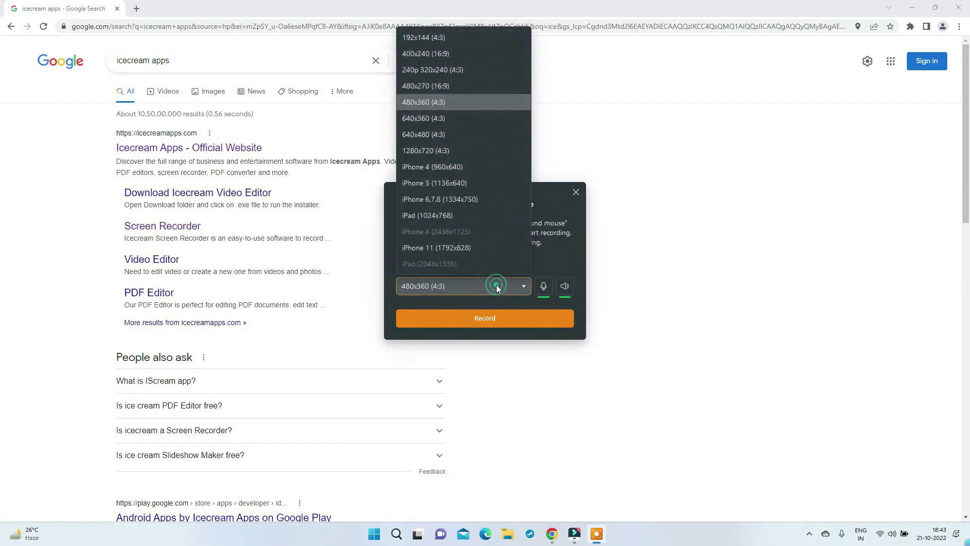
left_click(453, 152)
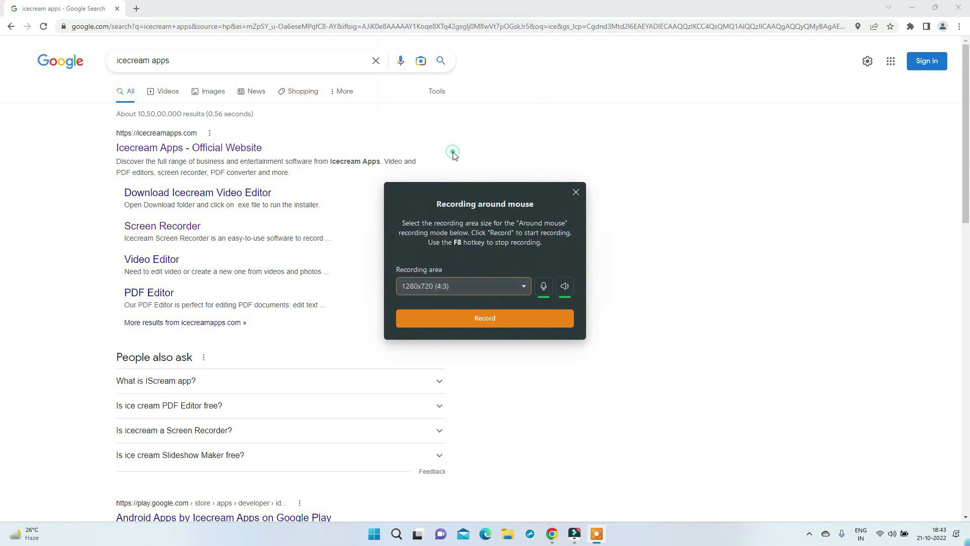
left_click(489, 317)
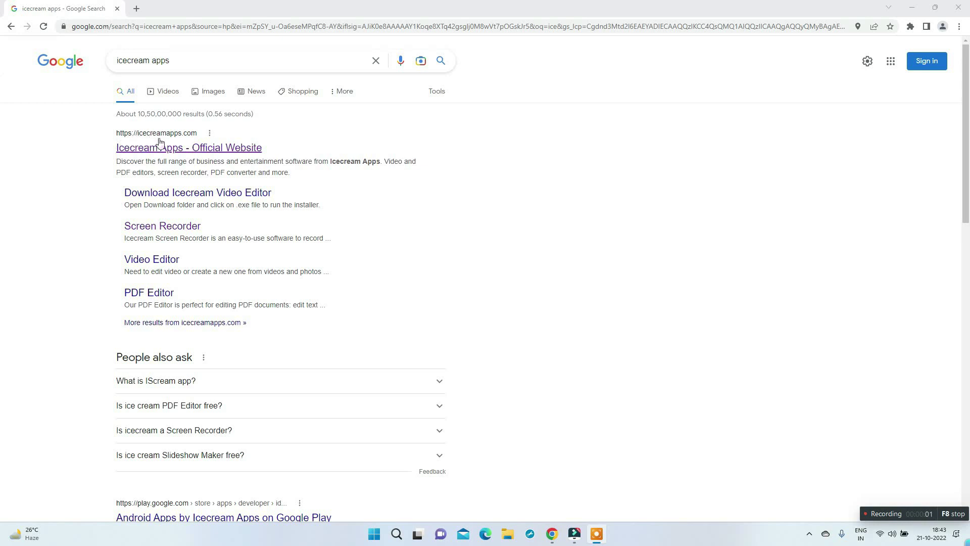
- Open the Icecream Apps official website from the search results and browse its Desktop Apps section while recording
left_click(170, 155)
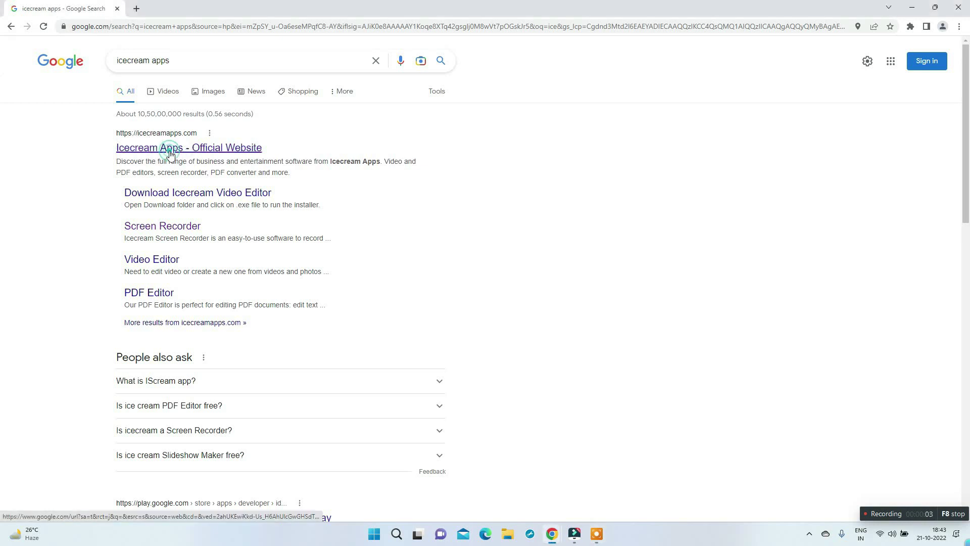
left_click(170, 148)
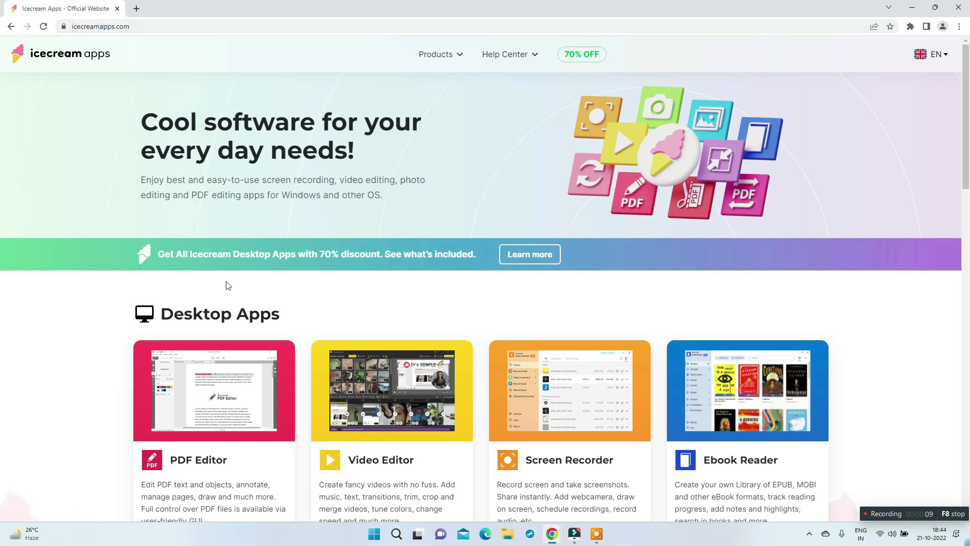
scroll(459, 407, "down", 4)
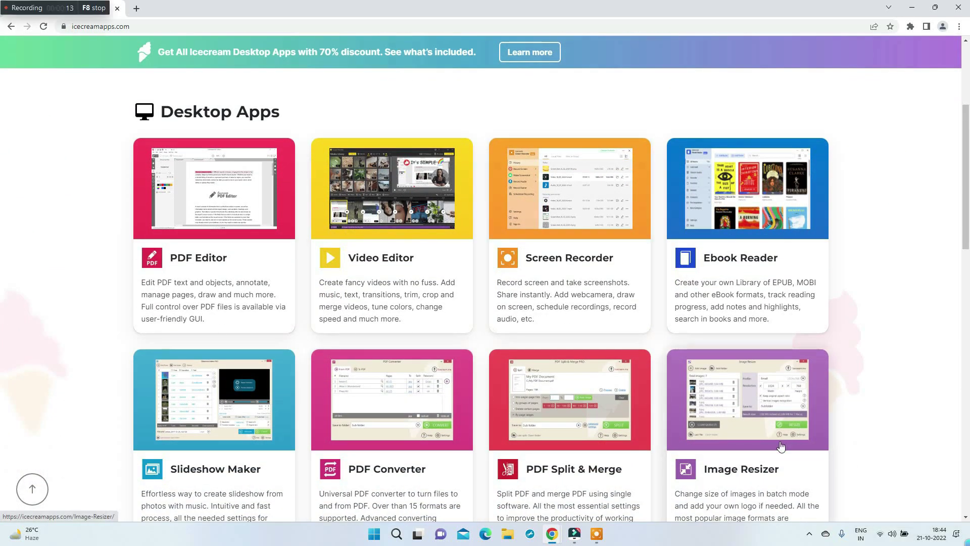
- Stop the around-mouse recording and upload it for sharing by URL, keeping the default file name
key("F8")
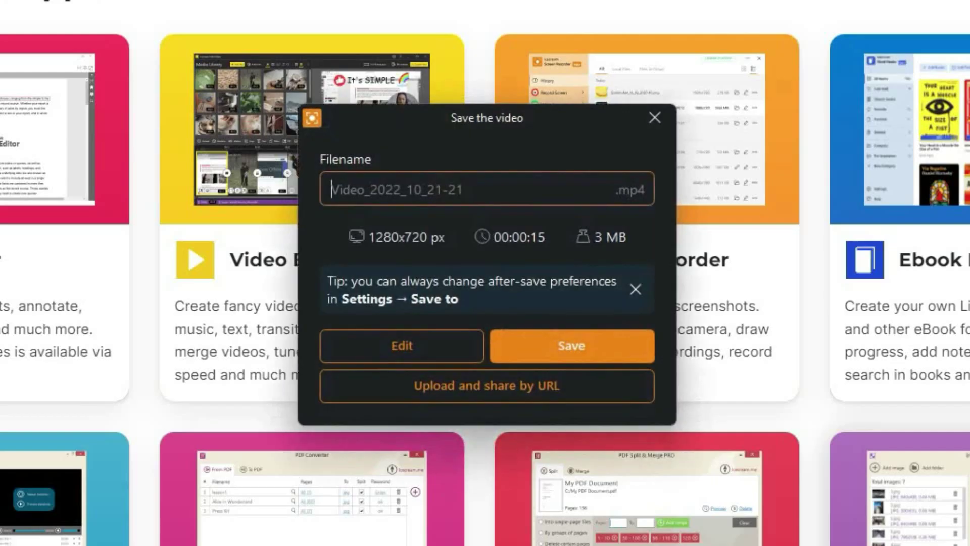
left_click(425, 197)
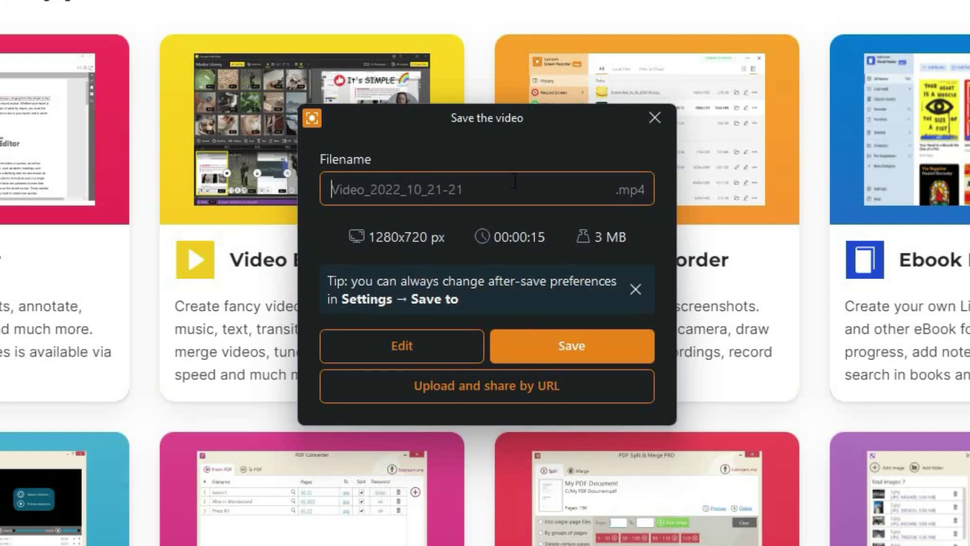
left_click(512, 389)
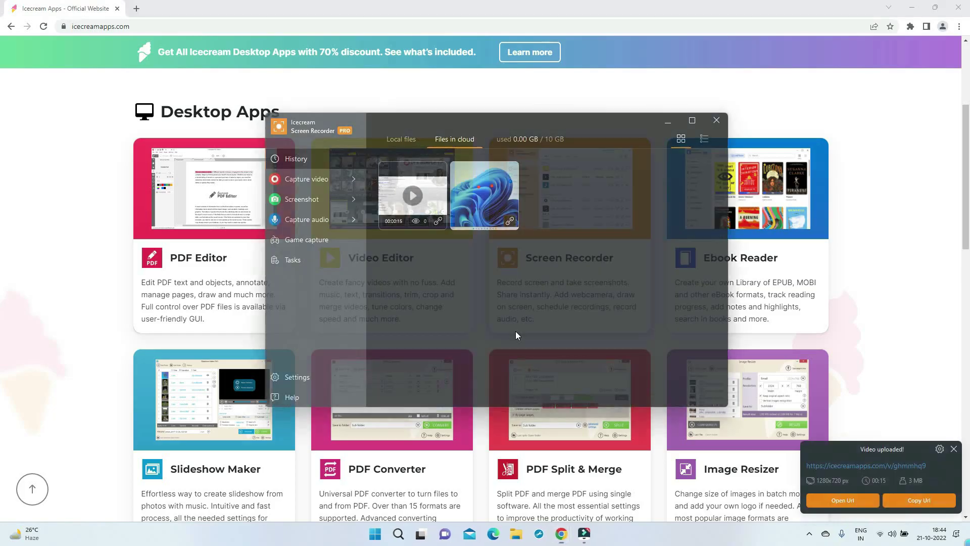
- Open the uploaded recording's web page from the cloud files, then download the video and play it
left_click(411, 198)
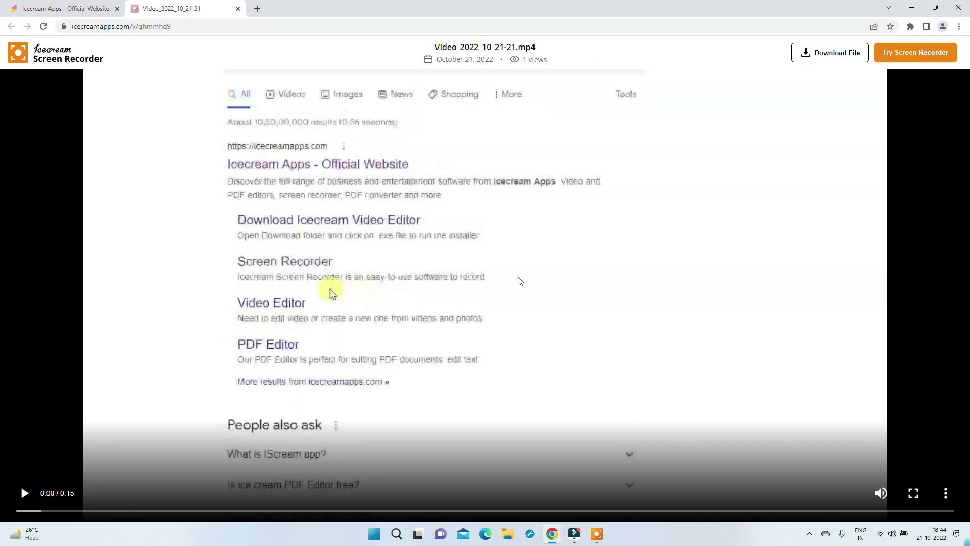
left_click(822, 57)
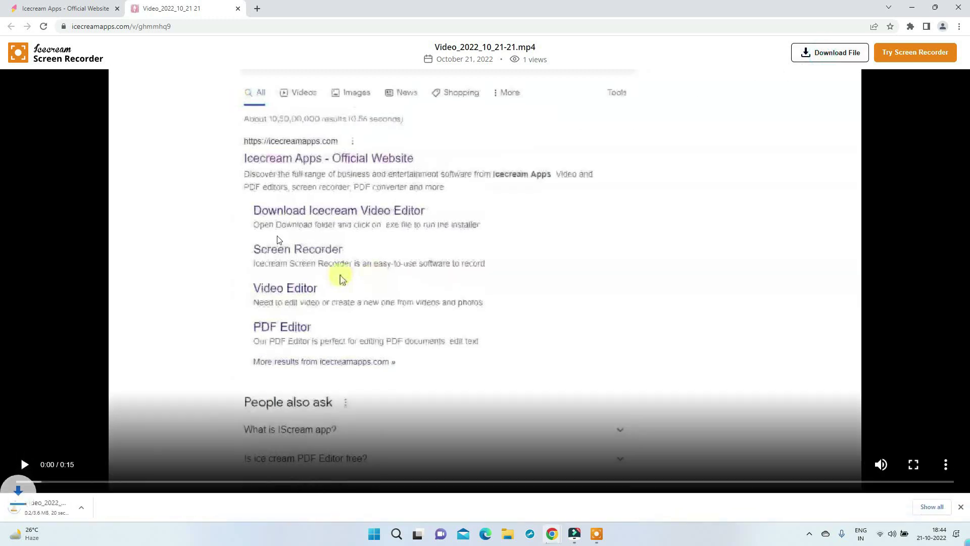
left_click(70, 510)
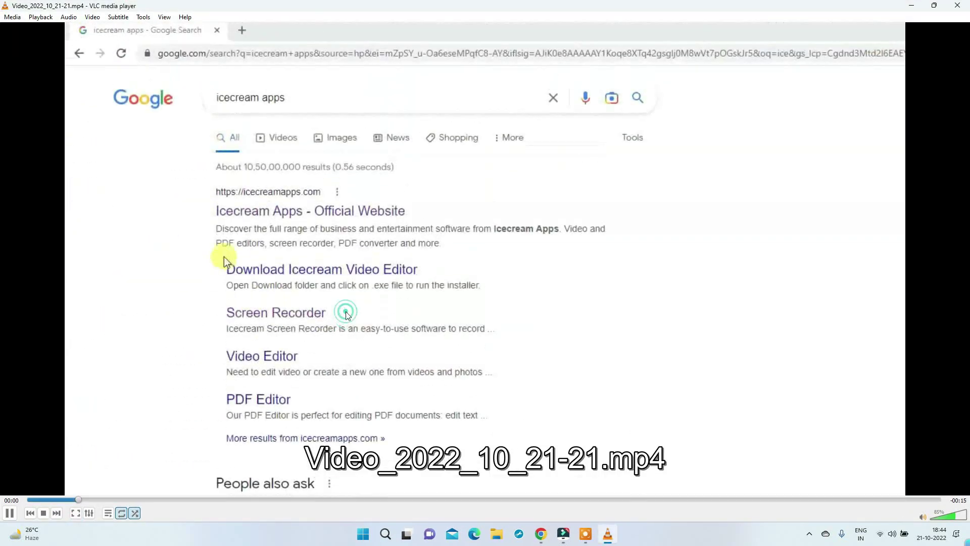
double_click(440, 338)
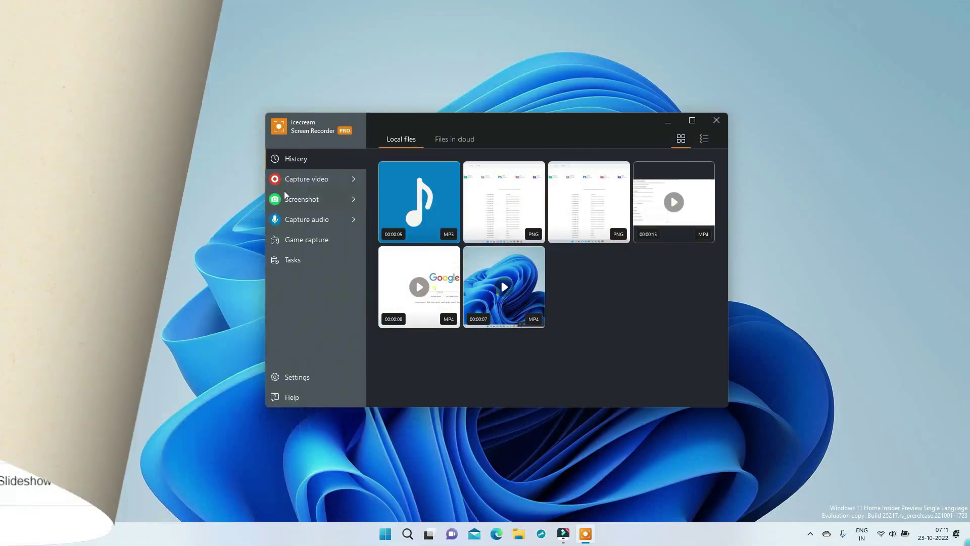
- Set up a fullscreen 1920x1080 video capture with the webcam overlay turned on, and enlarge the circular overlay
left_click(309, 185)
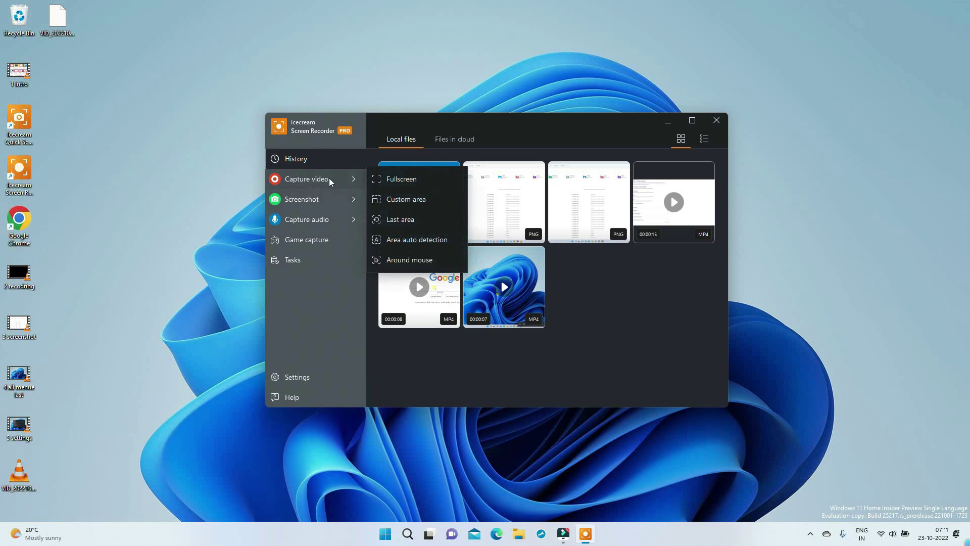
left_click(392, 179)
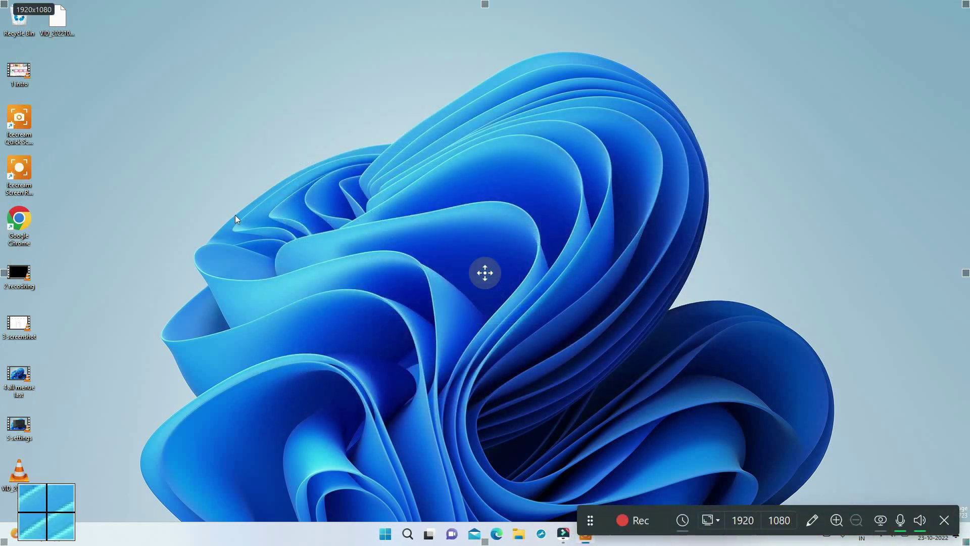
left_click(882, 521)
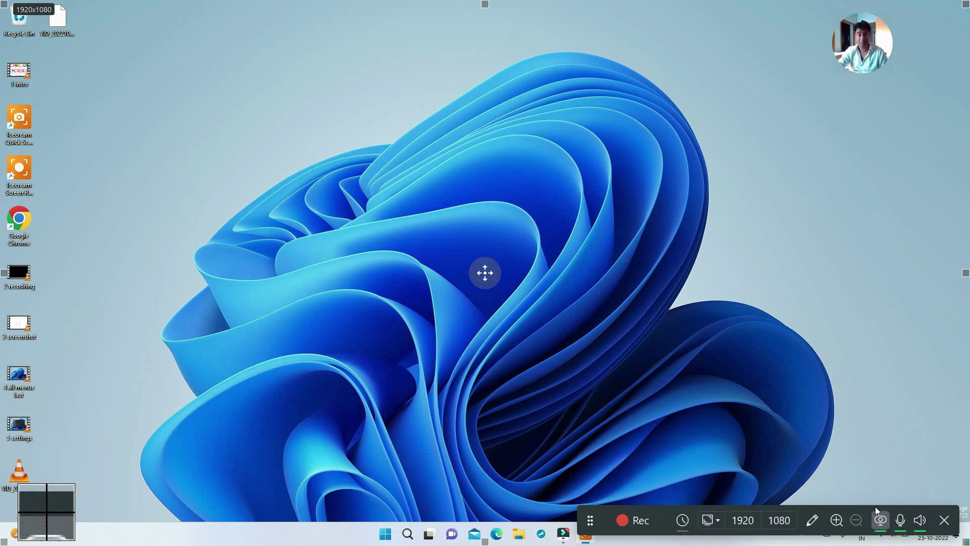
left_click(859, 45)
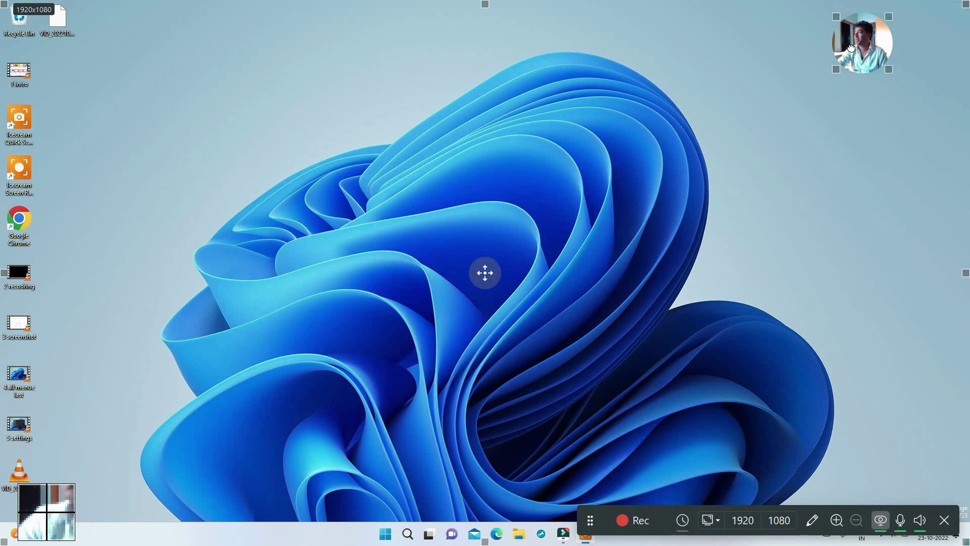
left_click_drag(833, 74, 801, 116)
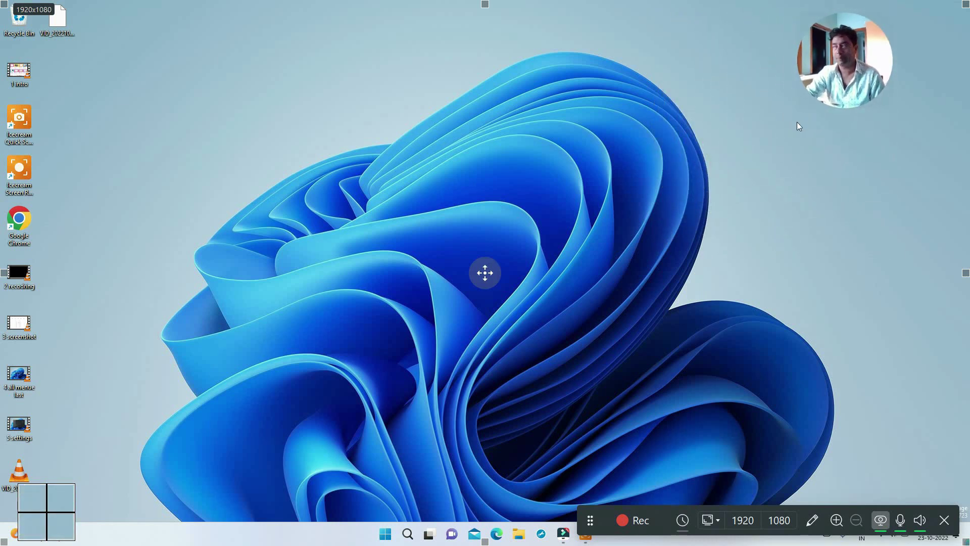
- Enlarge the circular webcam overlay further and move it into the upper-right corner of the capture area
mouse_move(803, 106)
left_click_drag(800, 104, 786, 118)
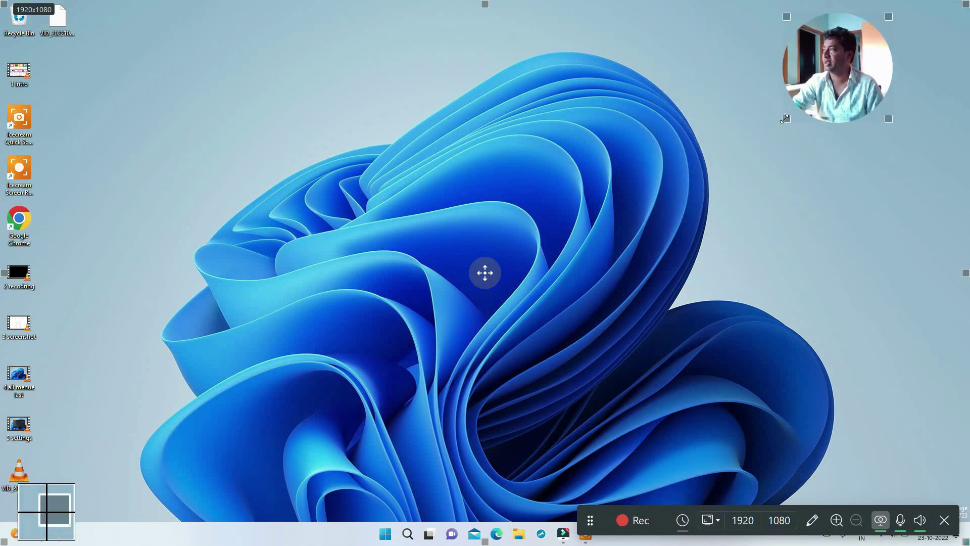
left_click_drag(847, 71, 907, 74)
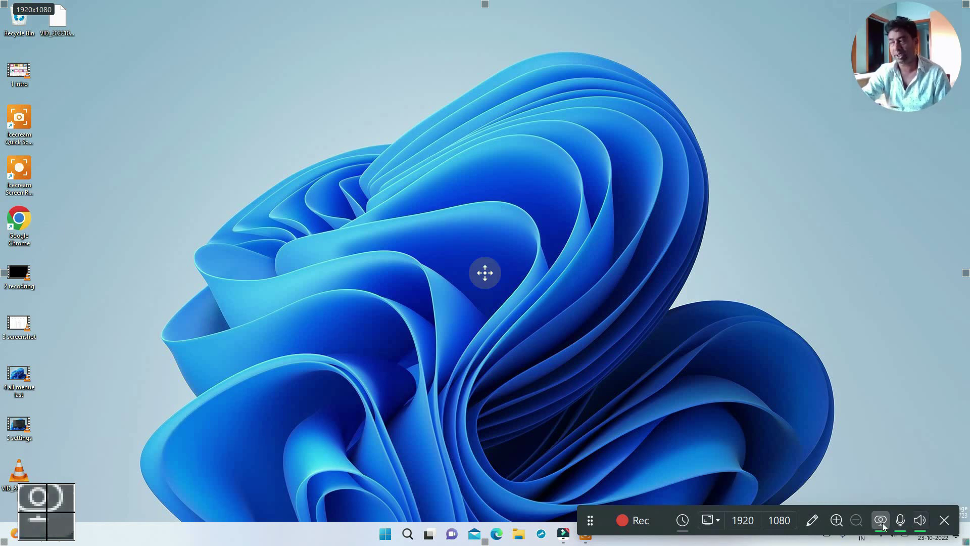
- Show the drawing tools and, in mouse pointer mode, sweep selection boxes over the desktop icons and the empty desktop
left_click(814, 520)
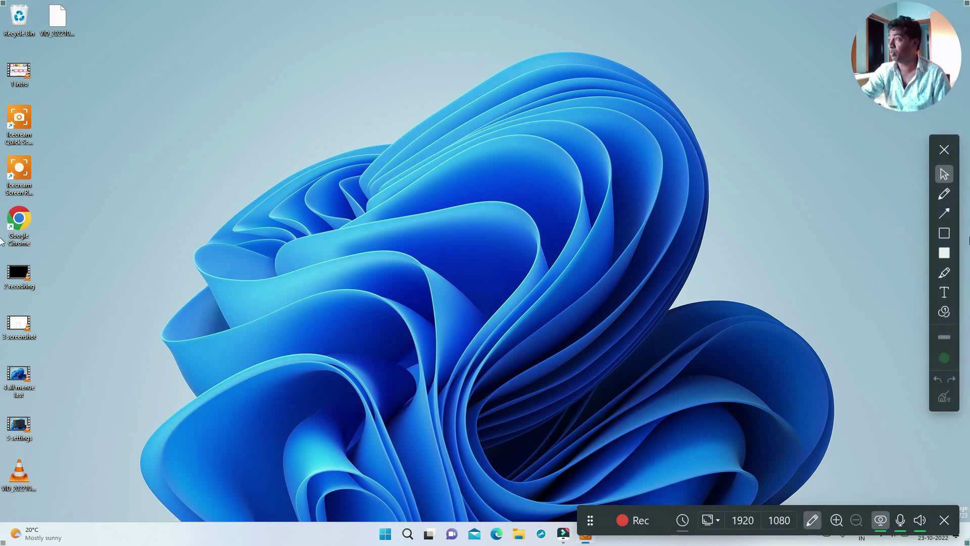
left_click(946, 175)
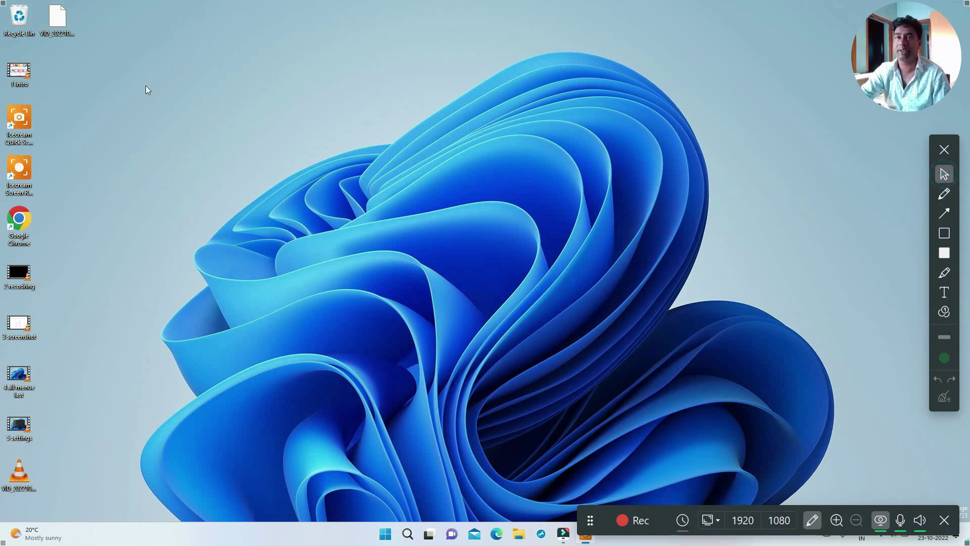
left_click_drag(97, 5, 1, 521)
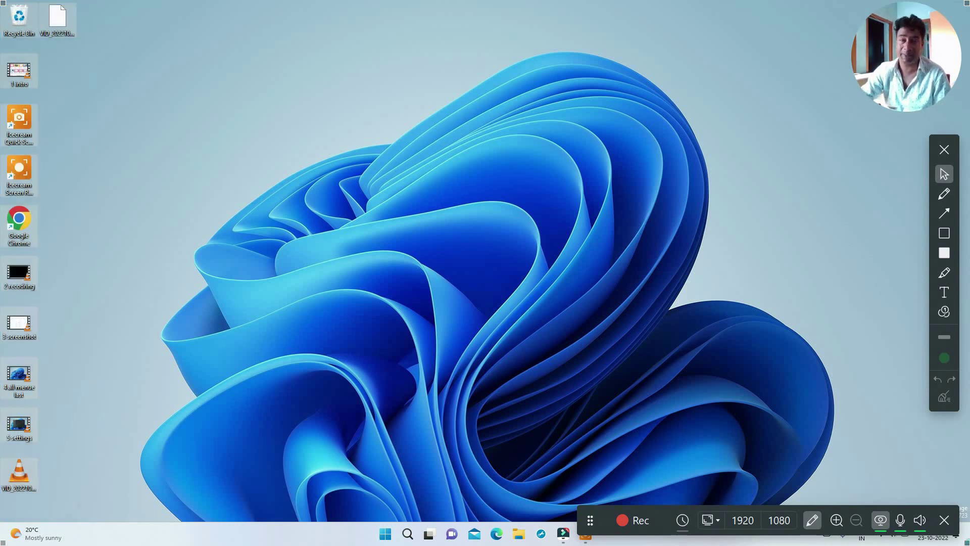
left_click_drag(679, 77, 186, 384)
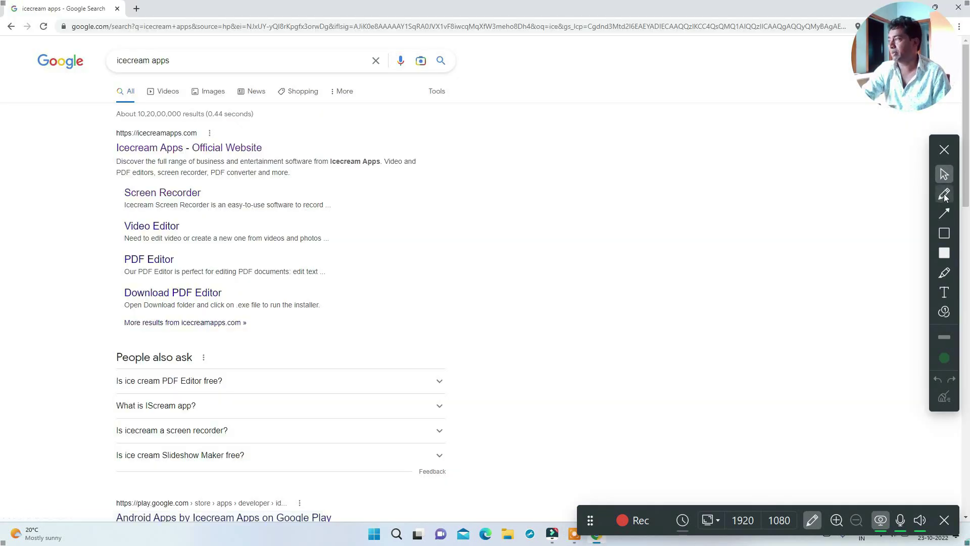
- Draw a green freehand cross over the "People also ask" section with the pencil, and clear the drawing
left_click(945, 195)
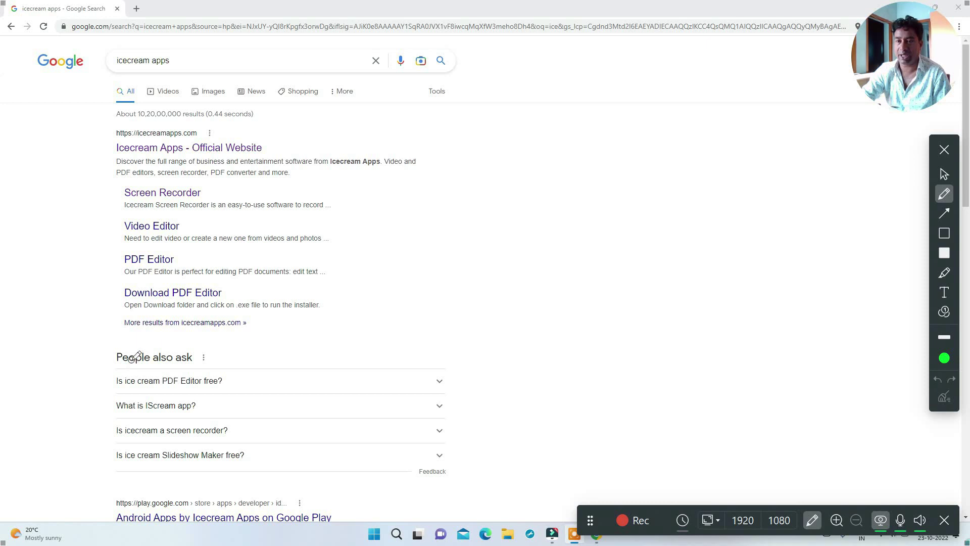
mouse_move(119, 345)
left_mouse_down()
mouse_move(303, 445)
mouse_move(316, 465)
left_mouse_up()
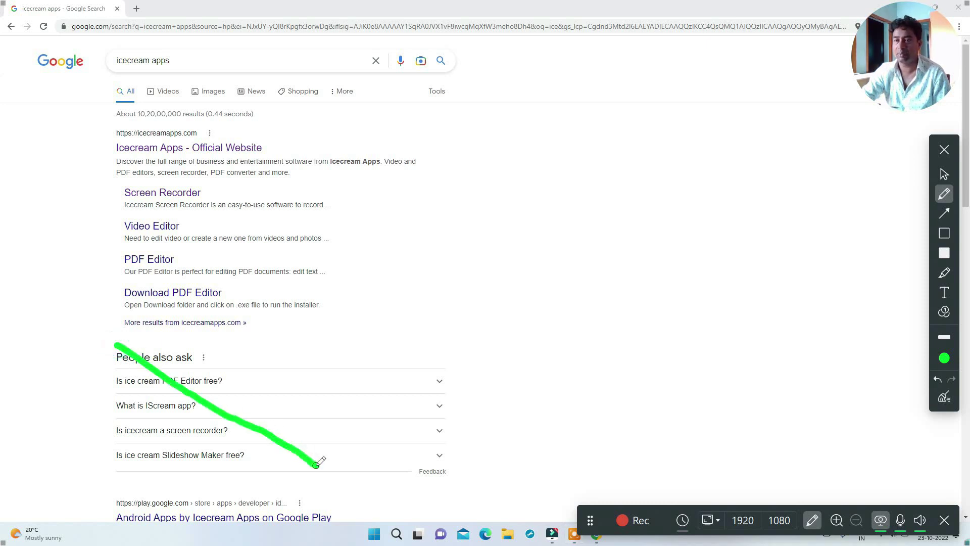
left_click_drag(322, 345, 127, 464)
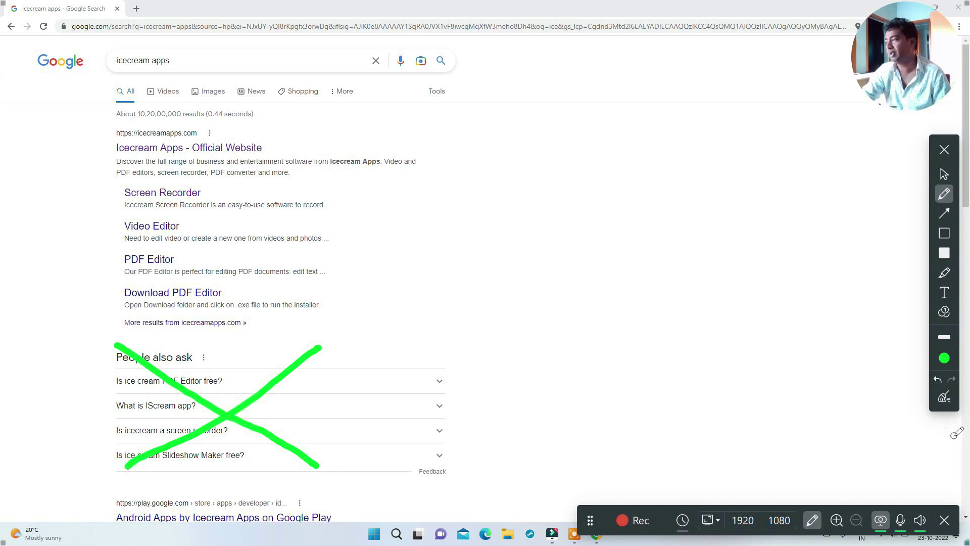
left_click(944, 358)
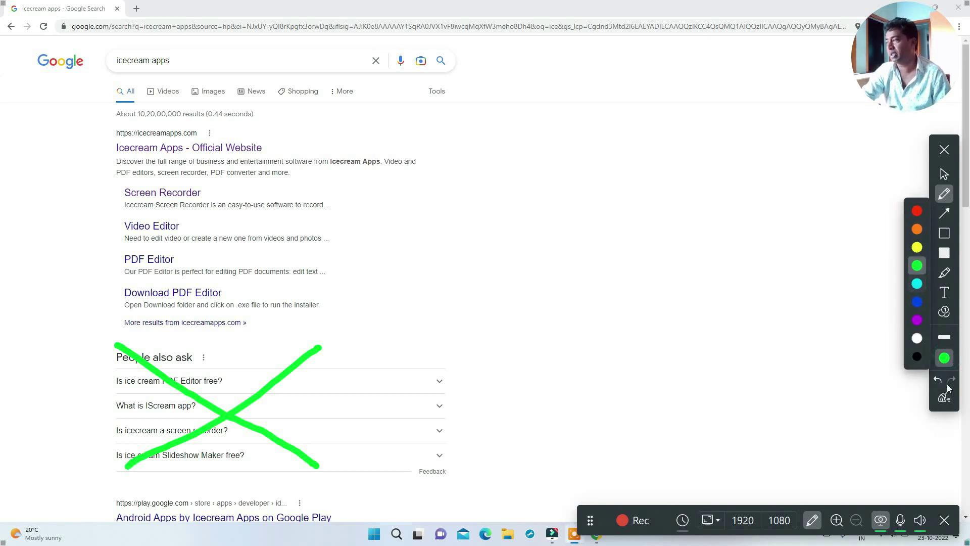
left_click(947, 397)
- Change the pencil colour to orange, cross out the "People also ask" section freehand, and erase the strokes
left_click(944, 358)
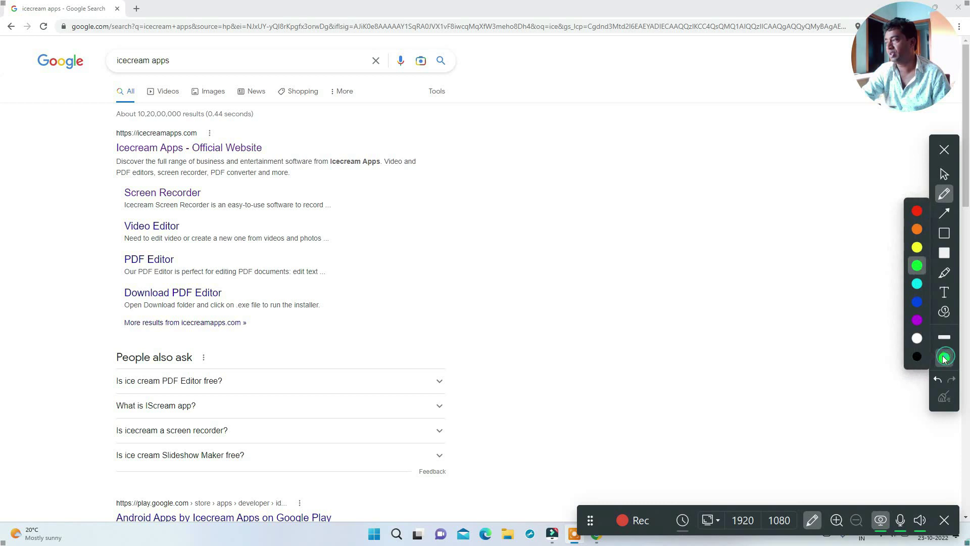
left_click(917, 230)
left_click_drag(140, 347, 309, 462)
left_click_drag(290, 350, 139, 495)
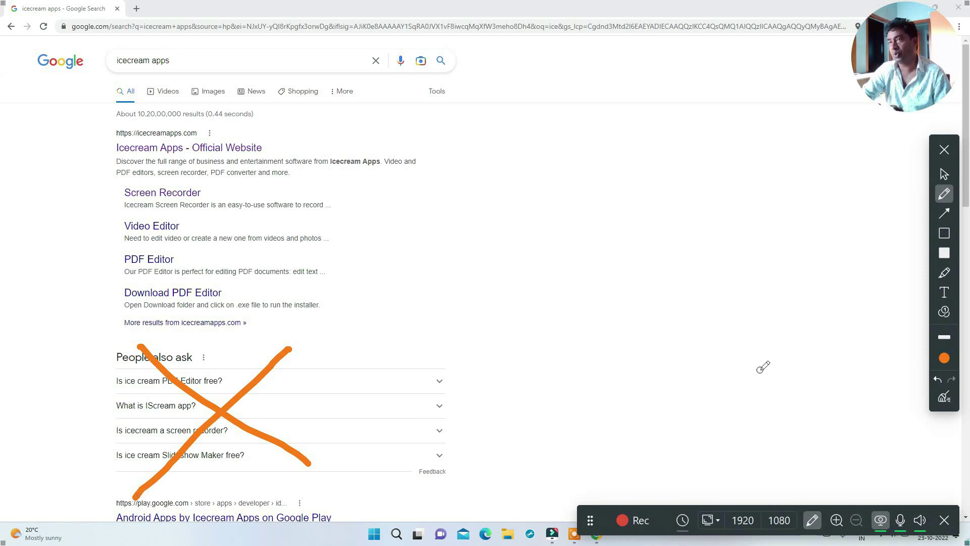
left_click(944, 397)
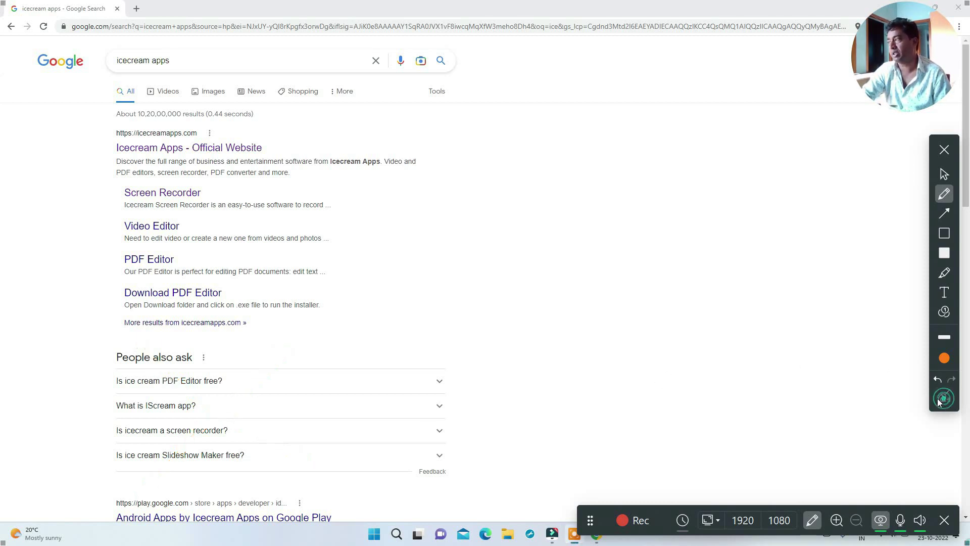
- Draw a red arrow to the "icecream apps" search text and a green arrow to "Download PDF Editor", and clear both
left_click(946, 212)
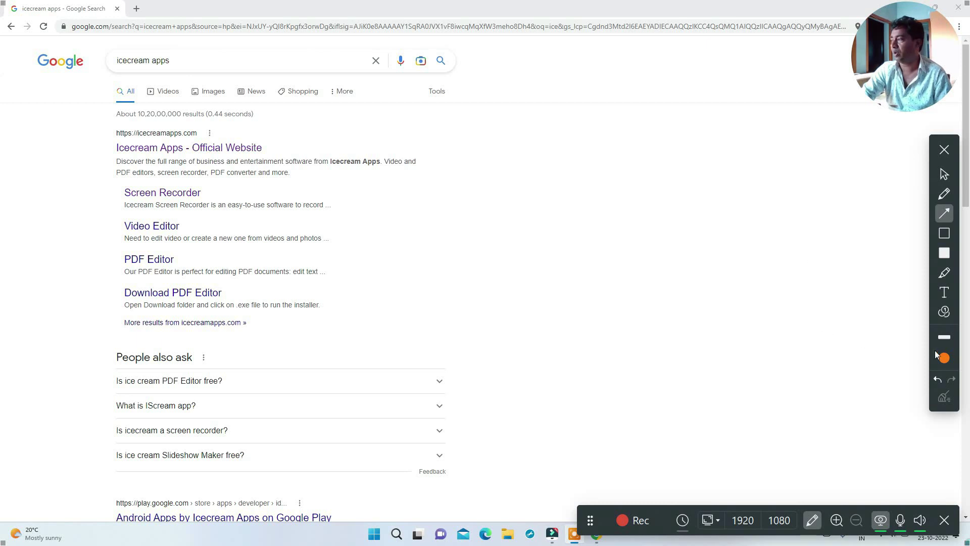
left_click(945, 359)
left_click(917, 211)
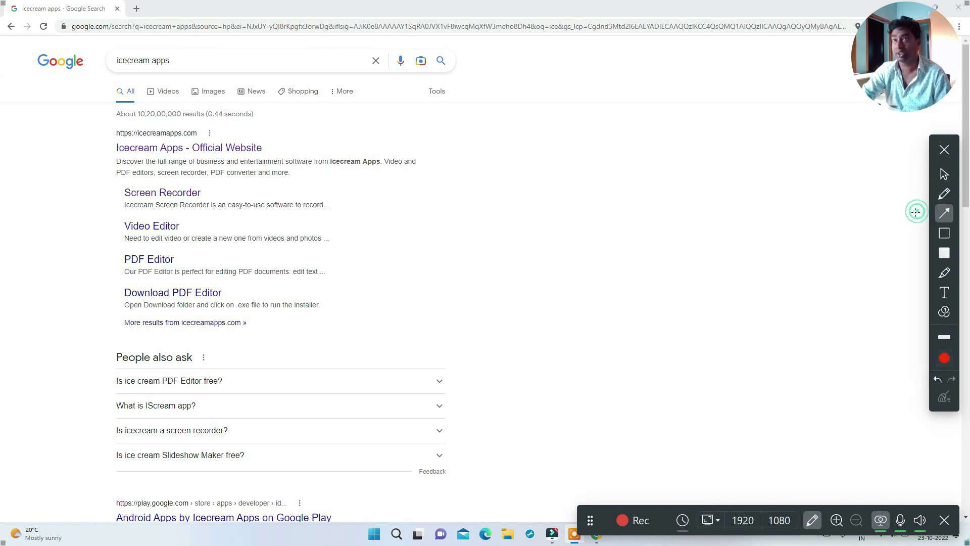
left_click_drag(527, 58, 184, 65)
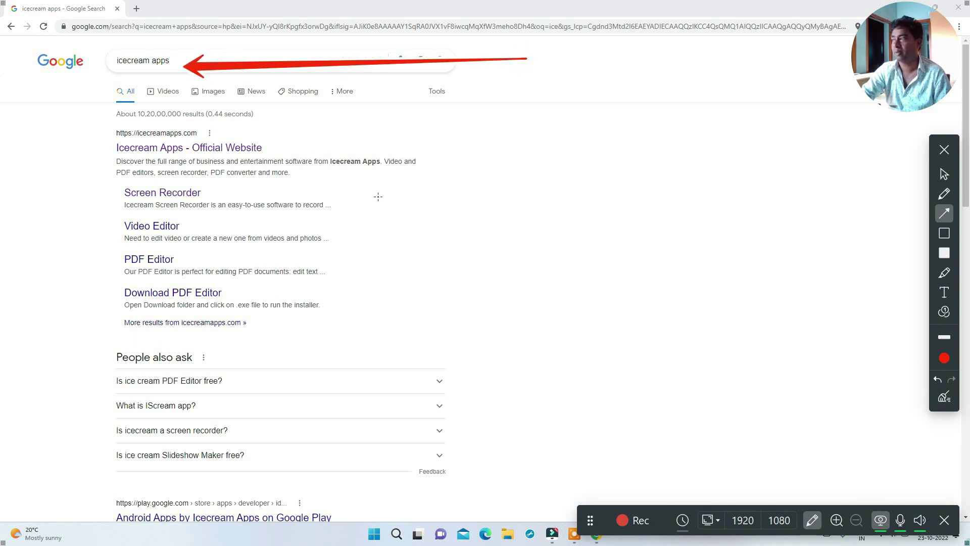
left_click(942, 362)
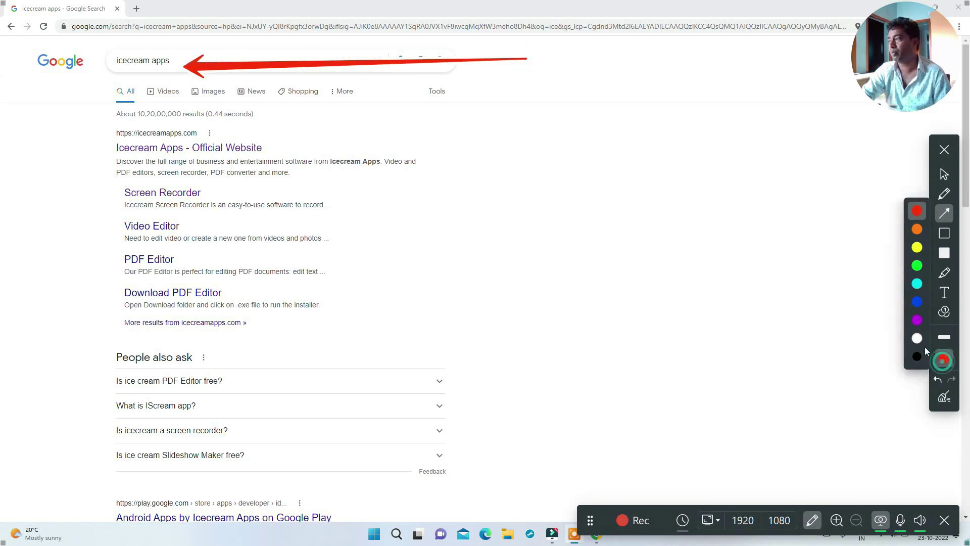
left_click(919, 265)
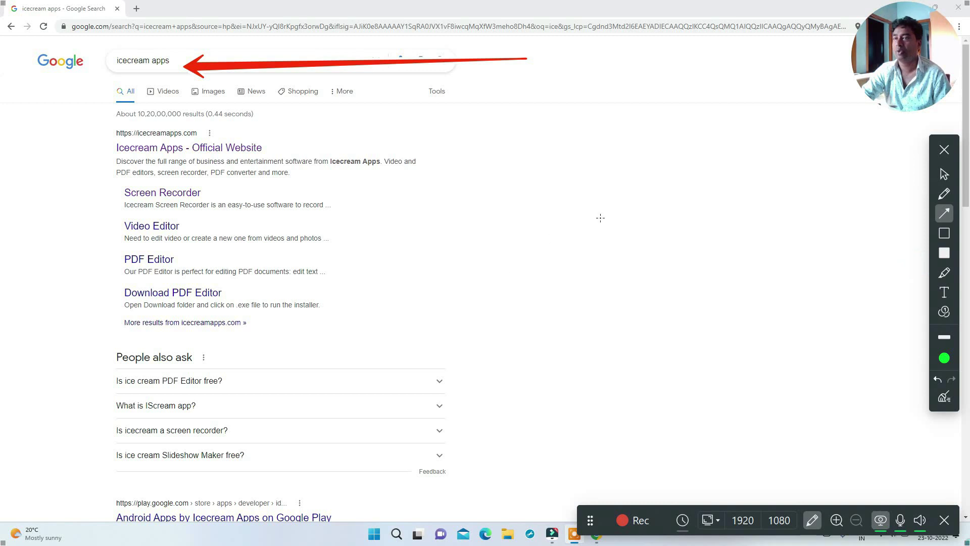
left_click_drag(688, 223, 220, 283)
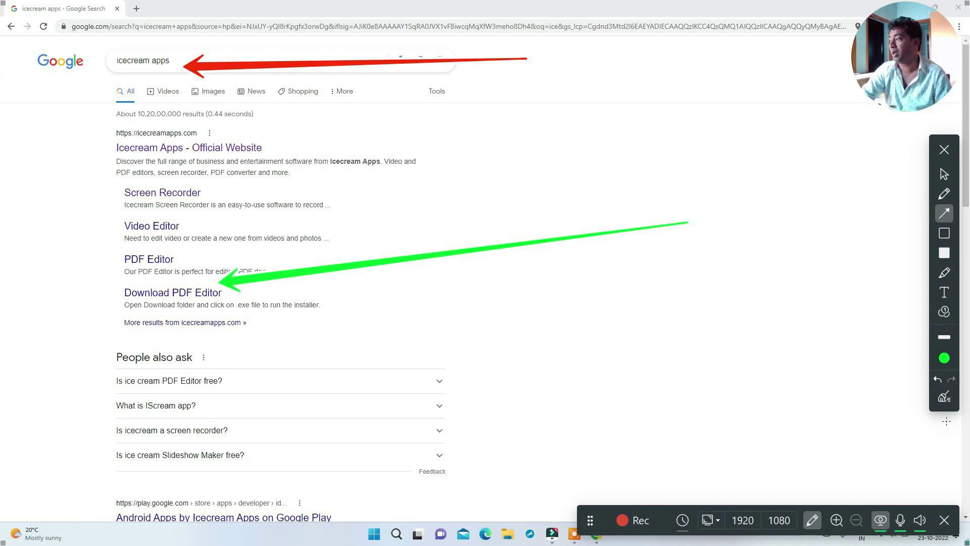
left_click(946, 399)
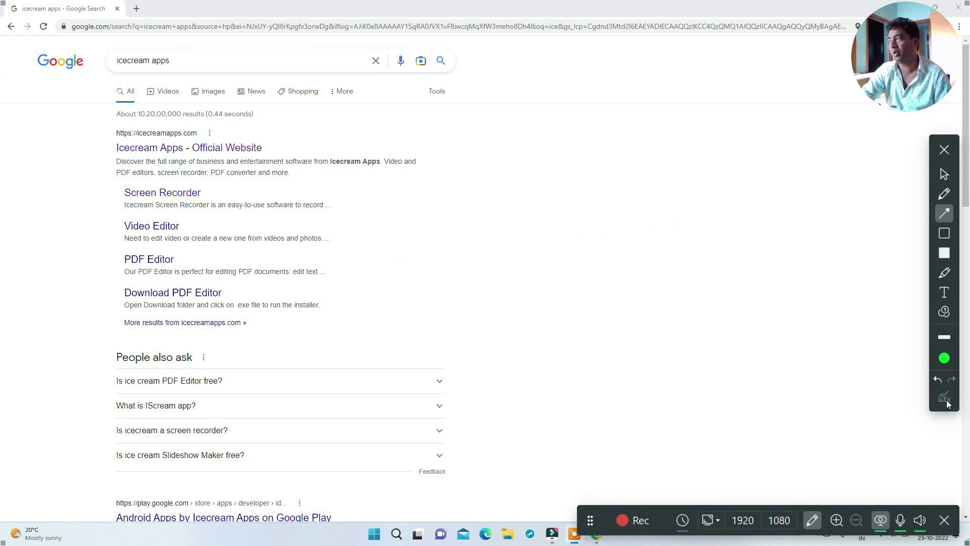
- Frame the Icecream Apps search result and its sublinks with a purple outlined rectangle, and clear it
left_click(945, 236)
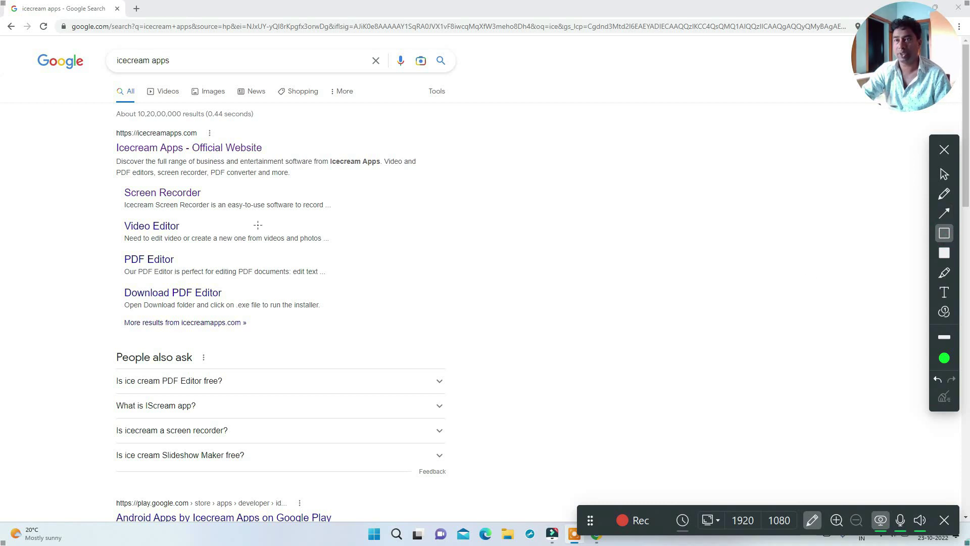
left_click(944, 358)
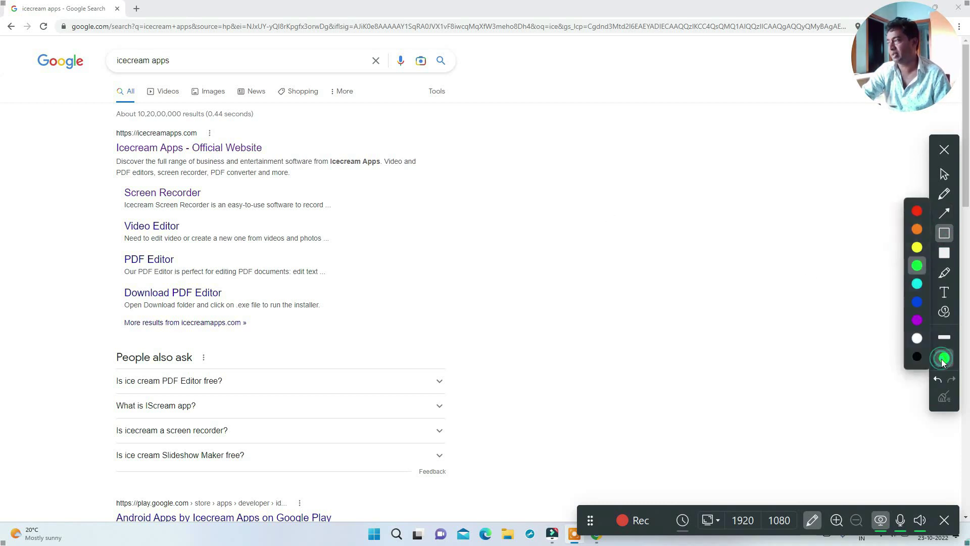
left_click(917, 320)
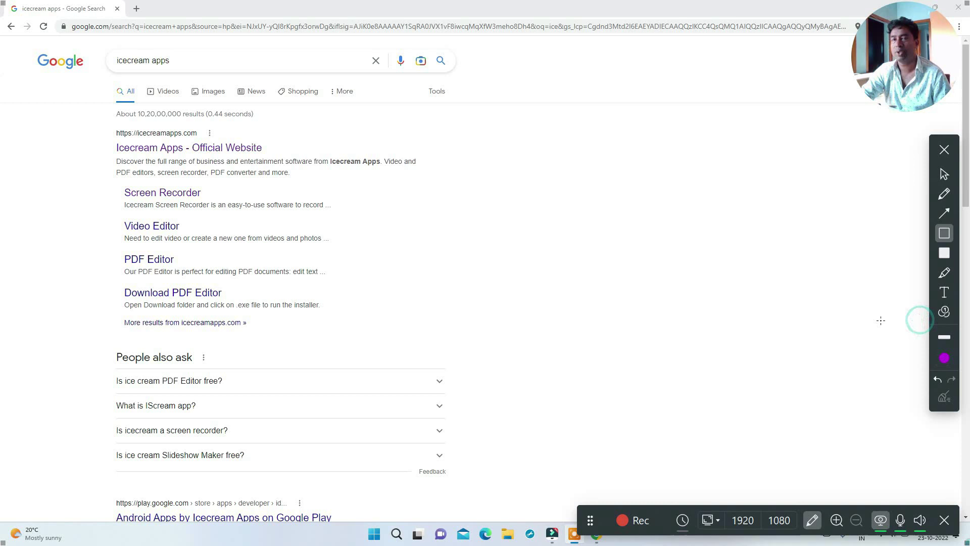
mouse_move(76, 128)
left_mouse_down()
mouse_move(79, 176)
mouse_move(379, 331)
mouse_move(509, 331)
left_mouse_up()
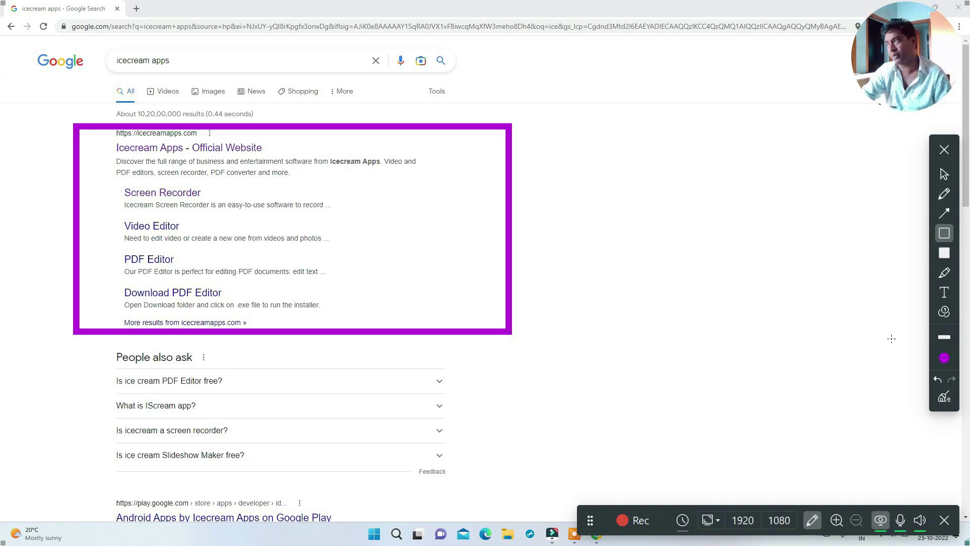
left_click(944, 398)
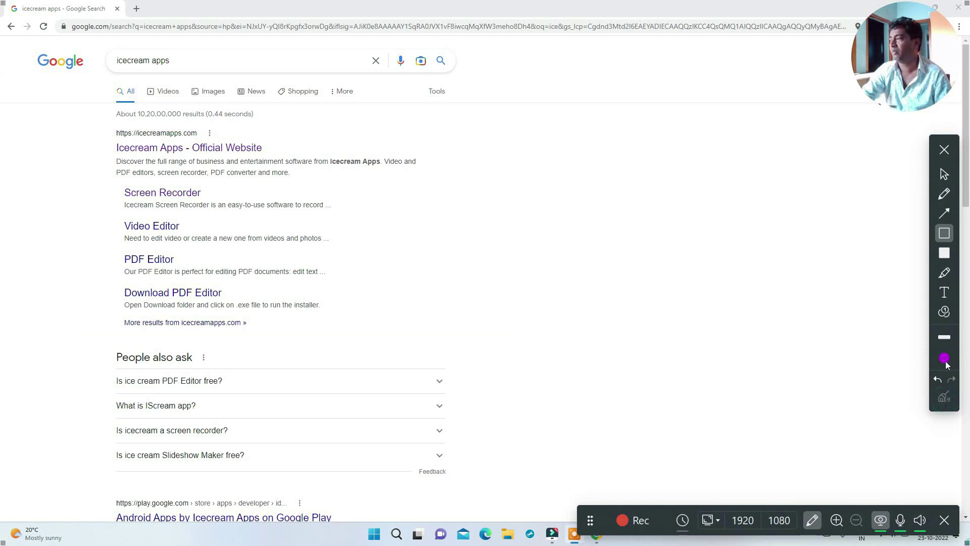
- Cover the "People also ask" section with a yellow filled rectangle, and clear it
left_click(944, 253)
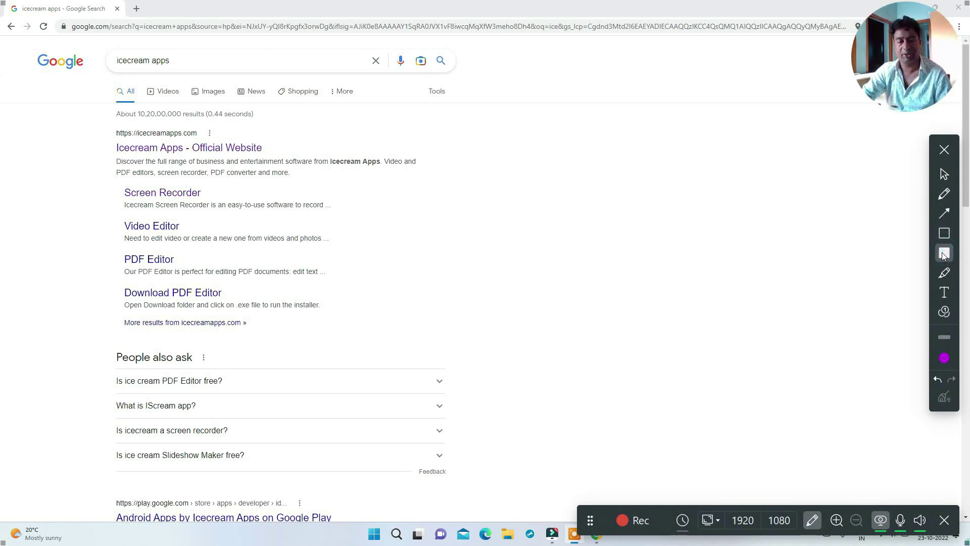
left_click(945, 358)
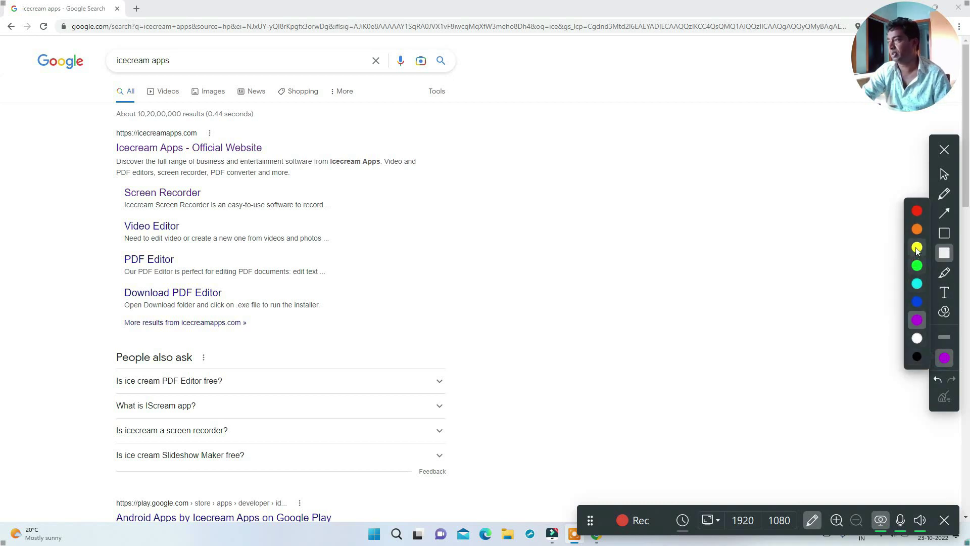
left_click(918, 248)
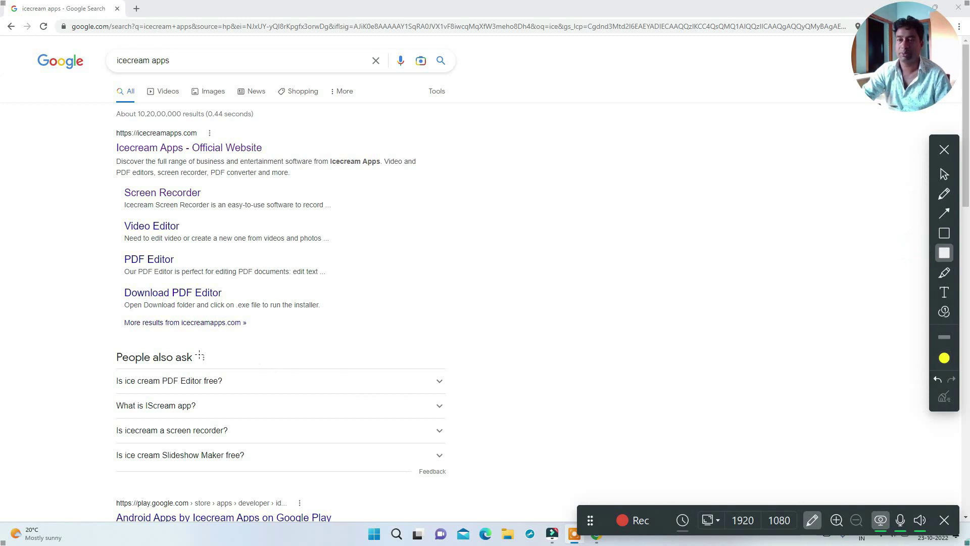
mouse_move(82, 335)
left_mouse_down()
mouse_move(84, 376)
mouse_move(245, 450)
mouse_move(472, 476)
mouse_move(482, 486)
left_mouse_up()
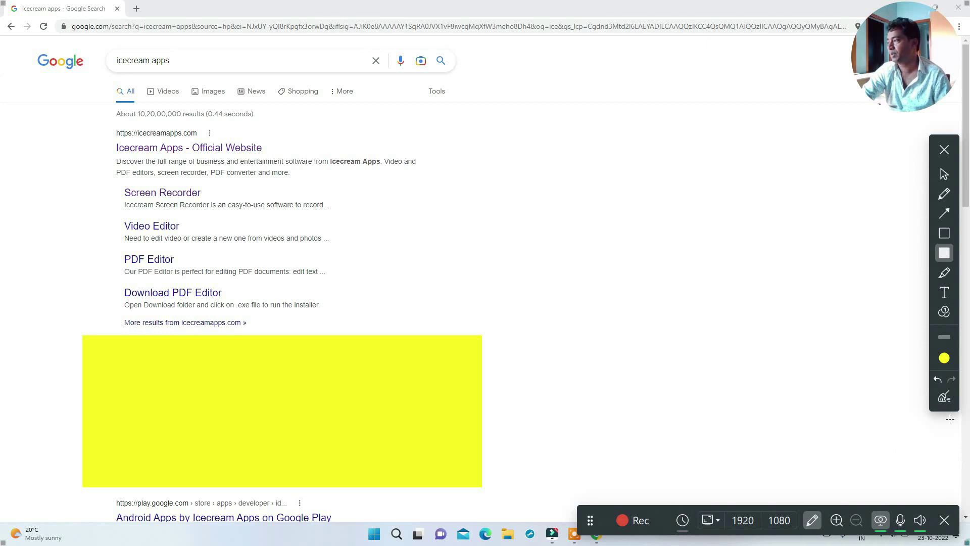
left_click(944, 398)
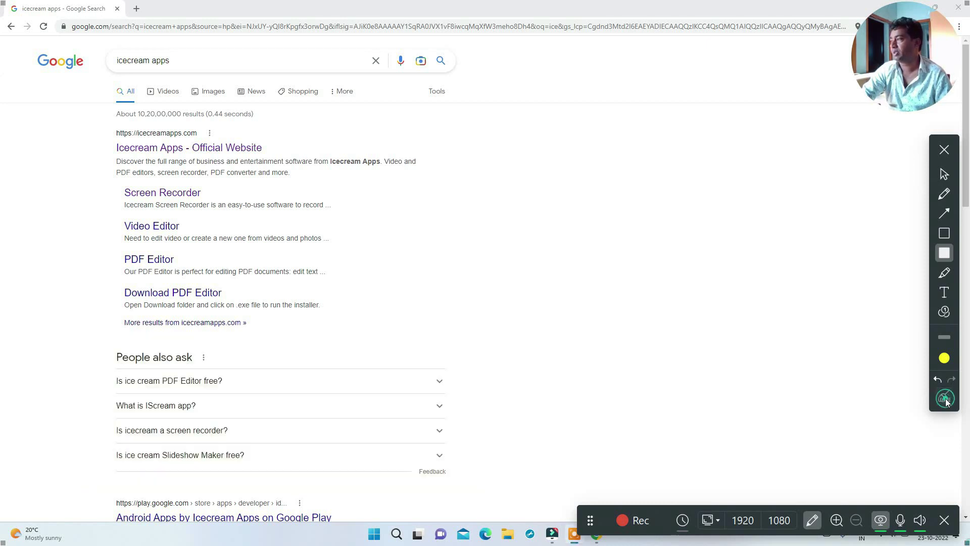
- Return to mouse pointer mode and open the "Icecream Apps - Official Website" search result
left_click(943, 274)
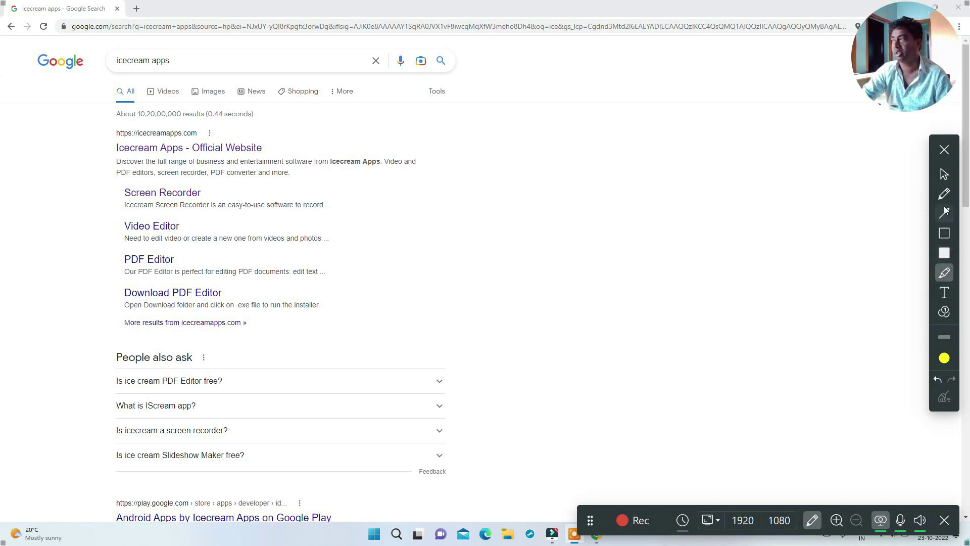
left_click(944, 174)
left_click(196, 148)
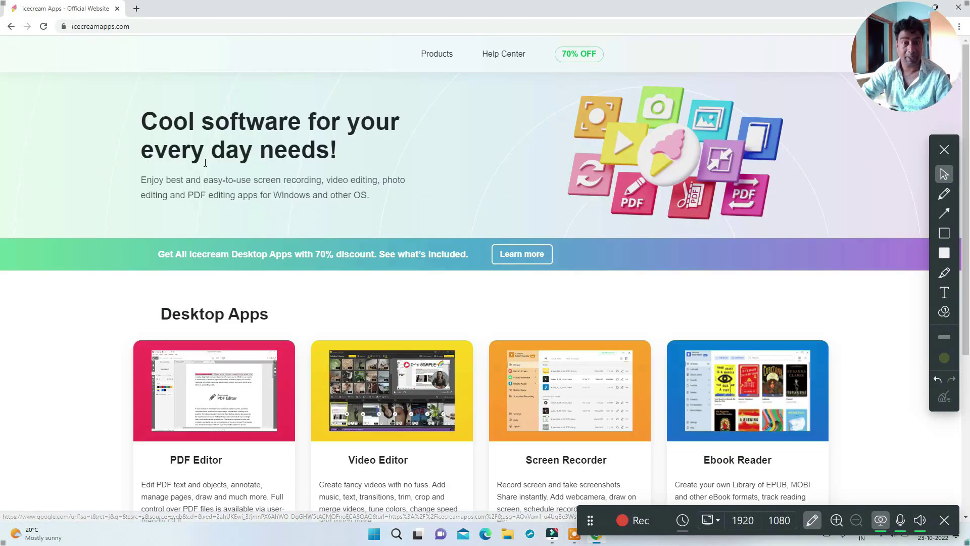
scroll(399, 246, "down", 1)
scroll(399, 246, "up", 1)
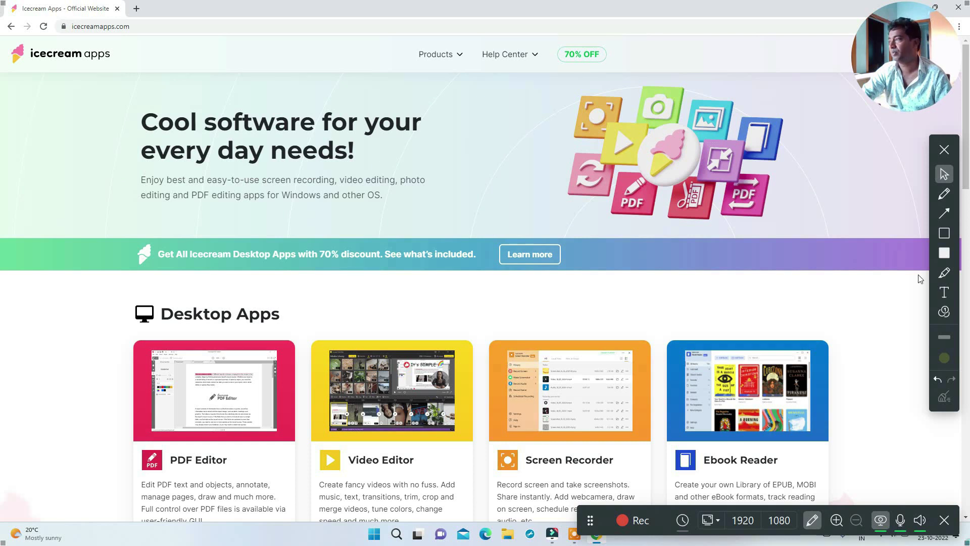
- Highlight the "Cool software for your every day needs!" heading with the cyan highlighter, and clear the highlight
left_click(944, 273)
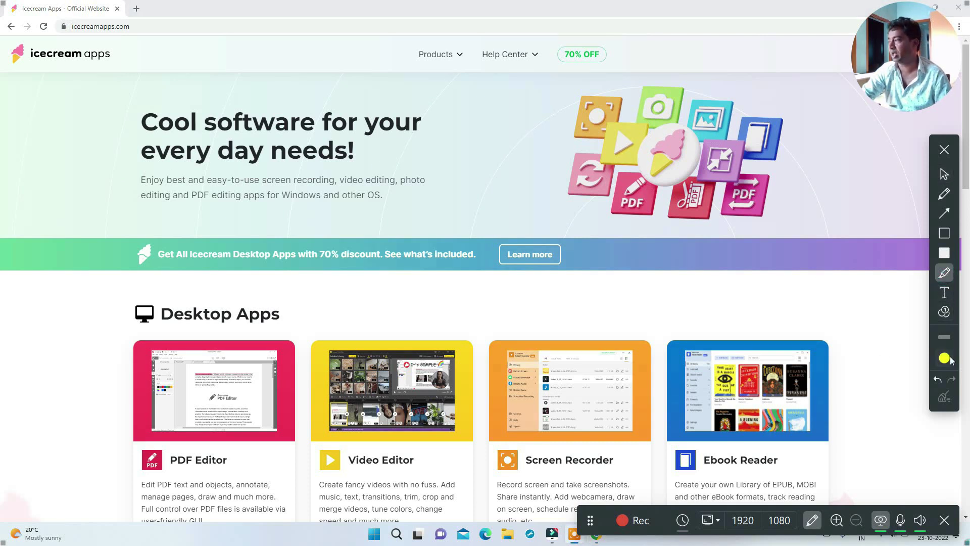
left_click(949, 359)
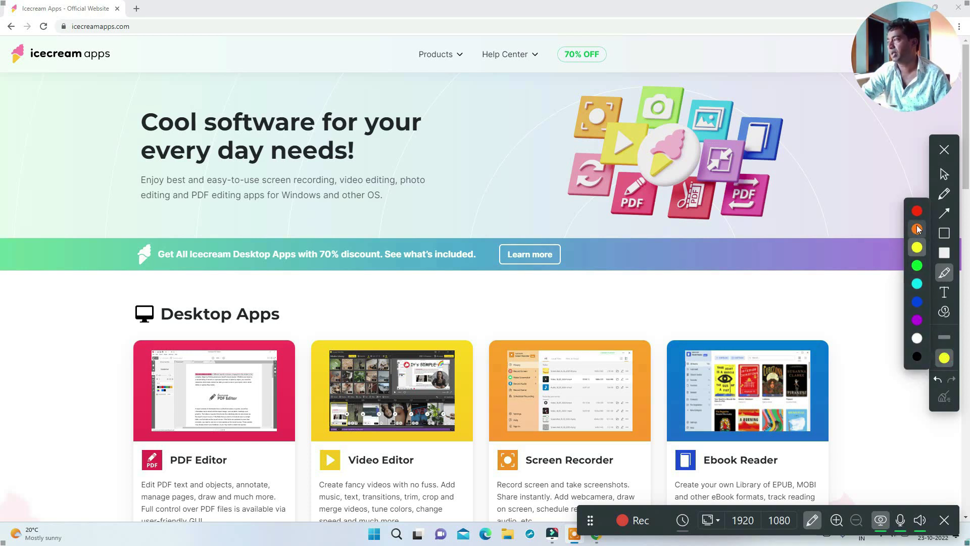
left_click(917, 284)
left_click_drag(121, 100, 450, 171)
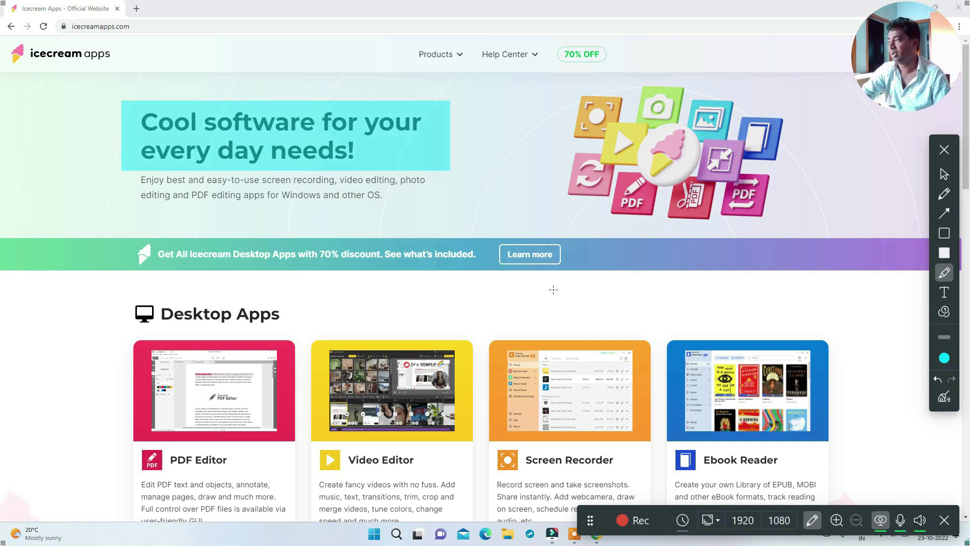
left_click(944, 397)
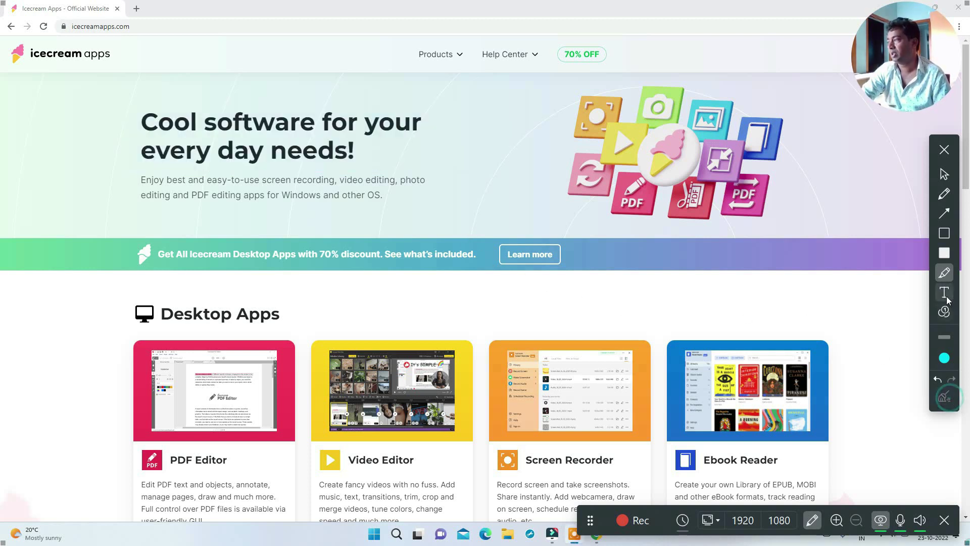
- Switch to the text drawing tool and set its colour to red and its font size to 40
left_click(944, 292)
left_click(944, 358)
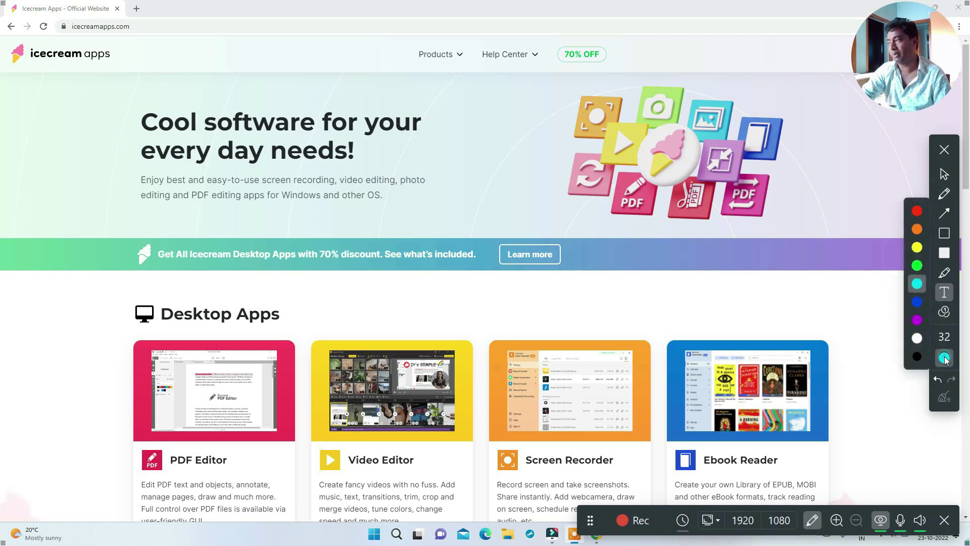
left_click(917, 213)
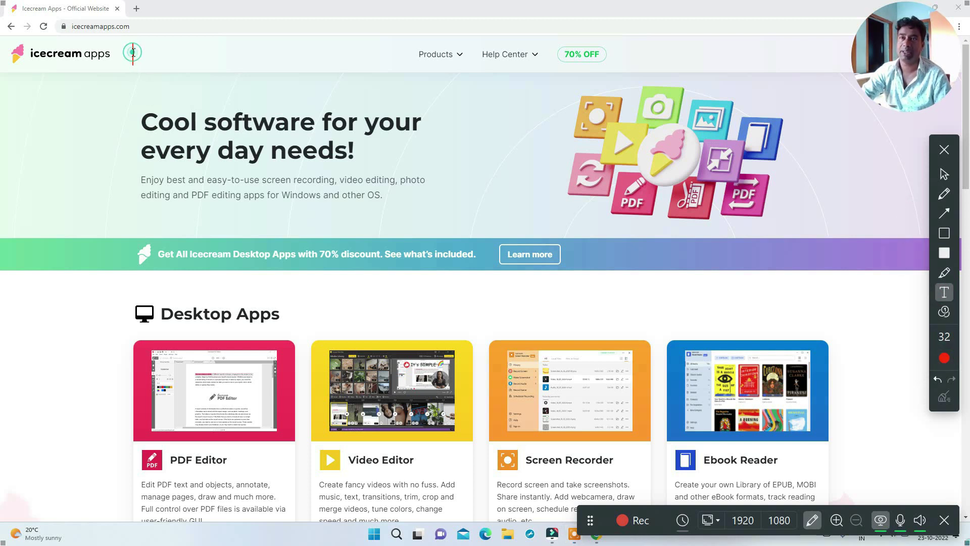
left_click(943, 339)
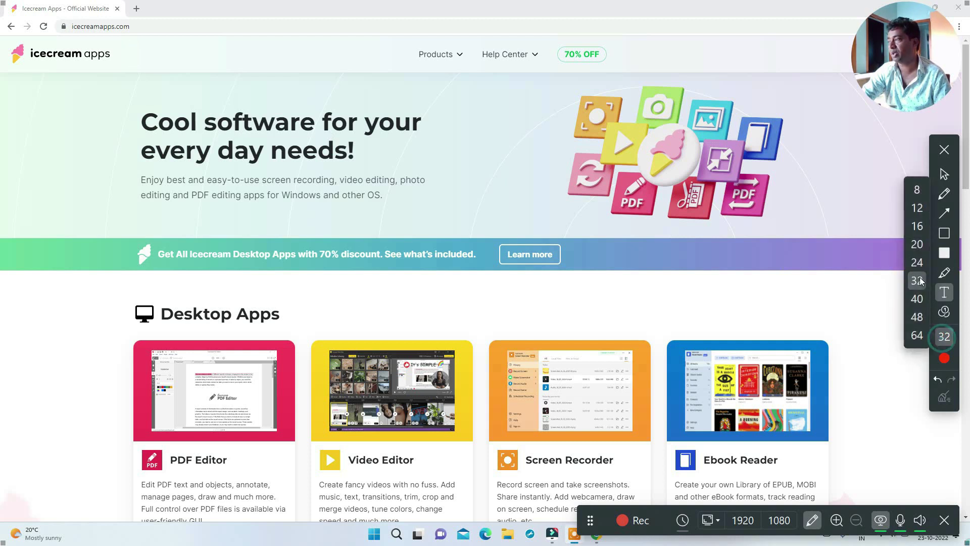
left_click(917, 299)
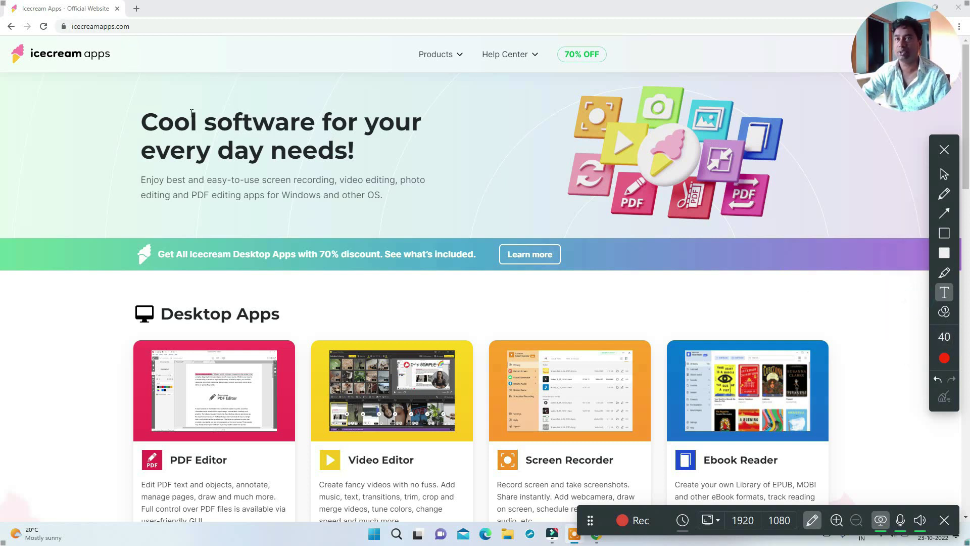
- Write "My ALL TIME" beside the icecream apps logo in the page header, and delete the text again
left_click(129, 53)
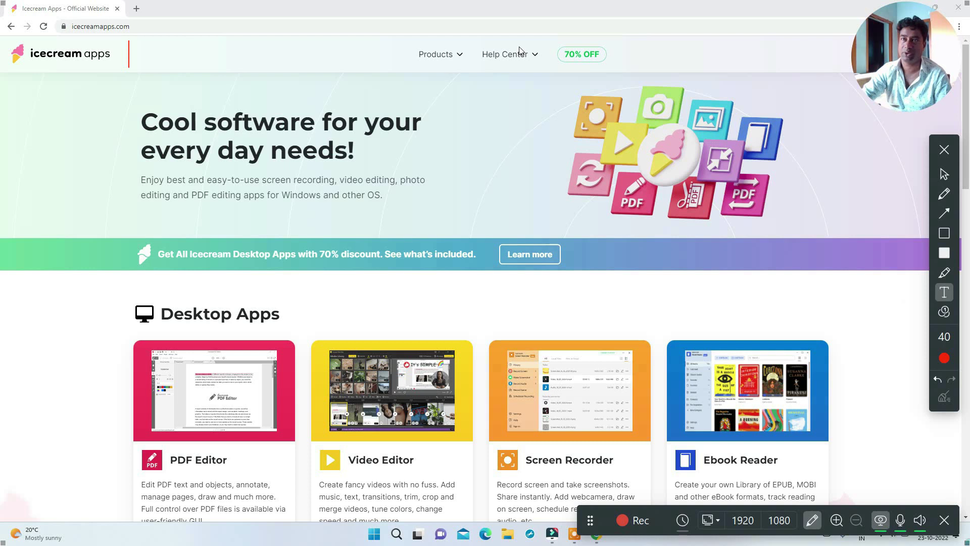
type("My")
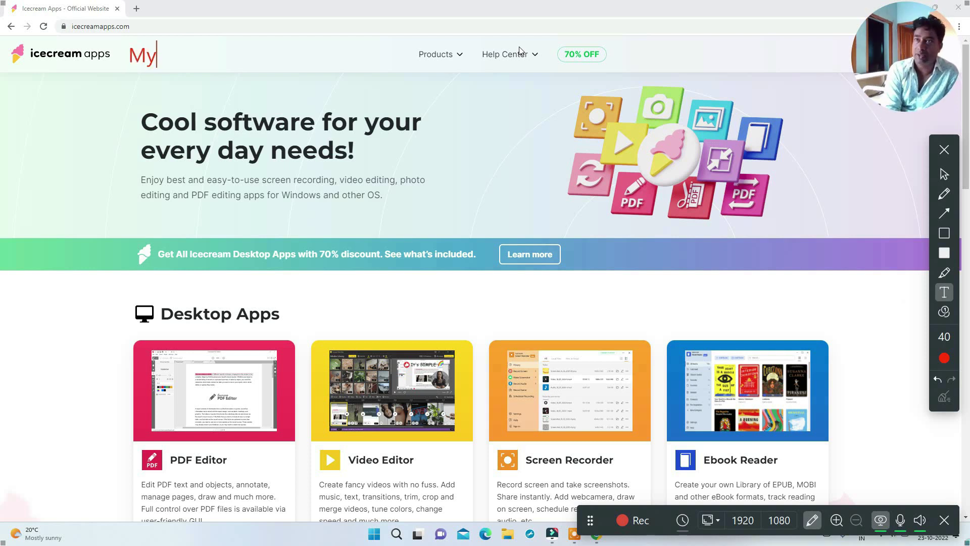
type(" ALL TIME")
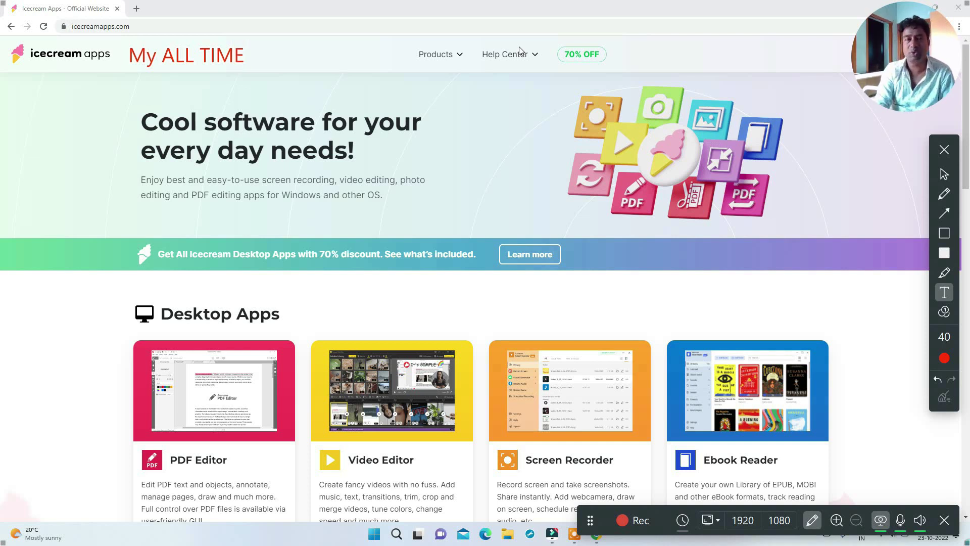
key("BackSpace")
key("BackSpace")
key("BackSpace")
key("BackSpace")
key("BackSpace")
key("BackSpace")
key("BackSpace")
key("BackSpace")
key("BackSpace")
key("BackSpace")
key("BackSpace")
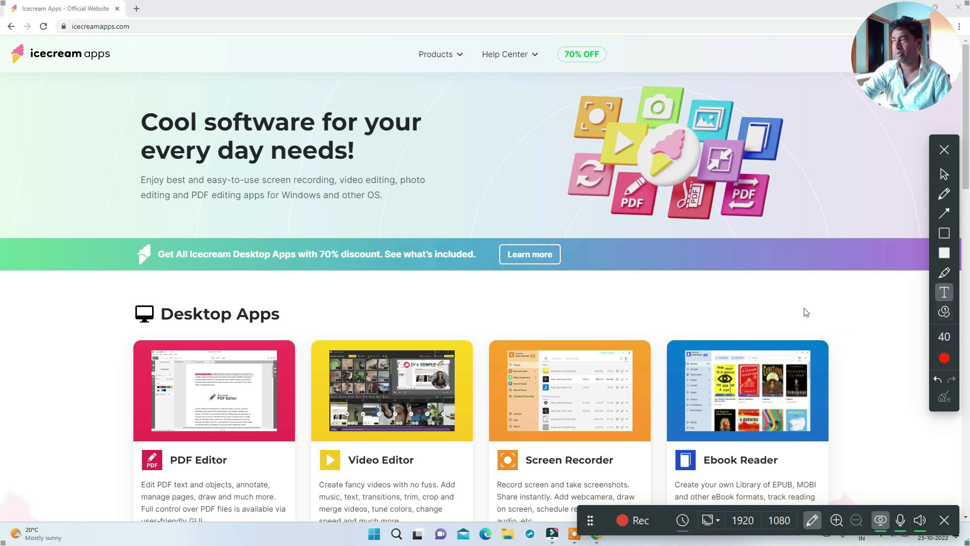
- Place red numbered markers 1 to 8 on the Desktop Apps cards, in order from PDF Editor to Image Resizer
left_click(945, 173)
scroll(561, 294, "down", 1)
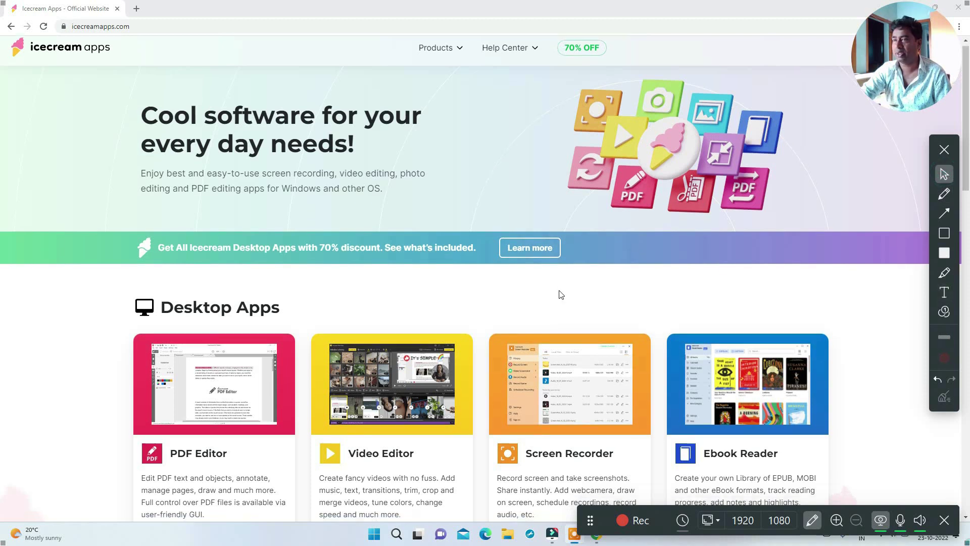
scroll(561, 294, "down", 5)
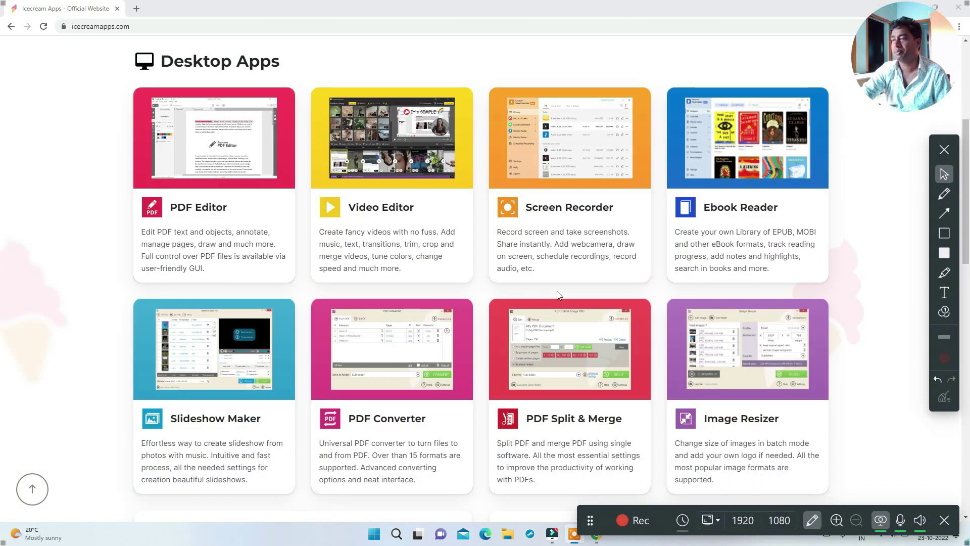
left_click(944, 312)
left_click(945, 358)
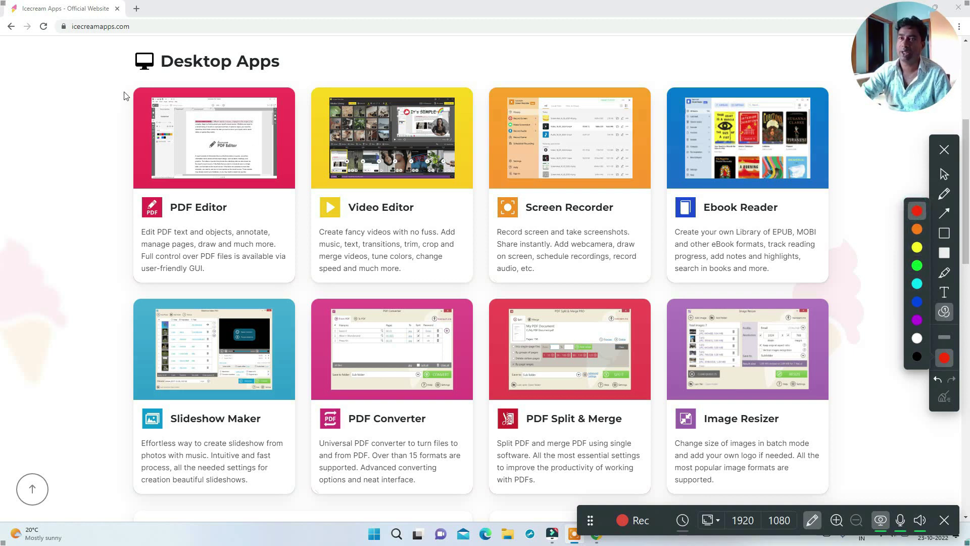
left_click(944, 310)
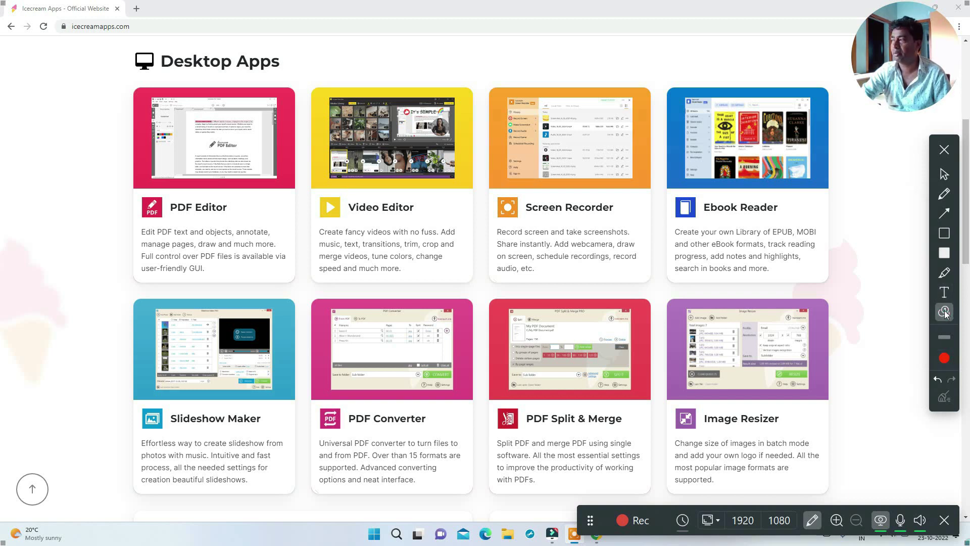
left_click(118, 102)
left_click(320, 102)
left_click(499, 102)
left_click(676, 109)
left_click(133, 326)
left_click(327, 324)
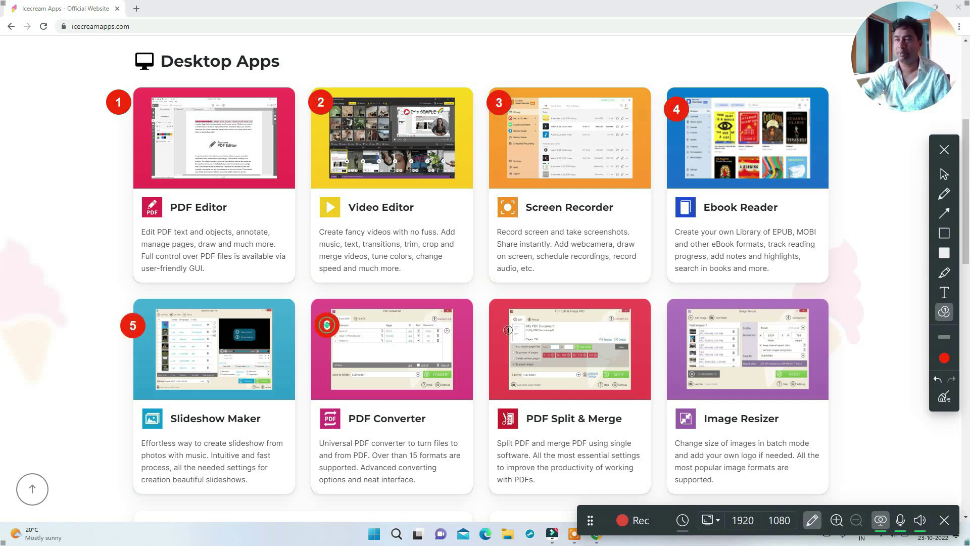
left_click(491, 328)
left_click(675, 327)
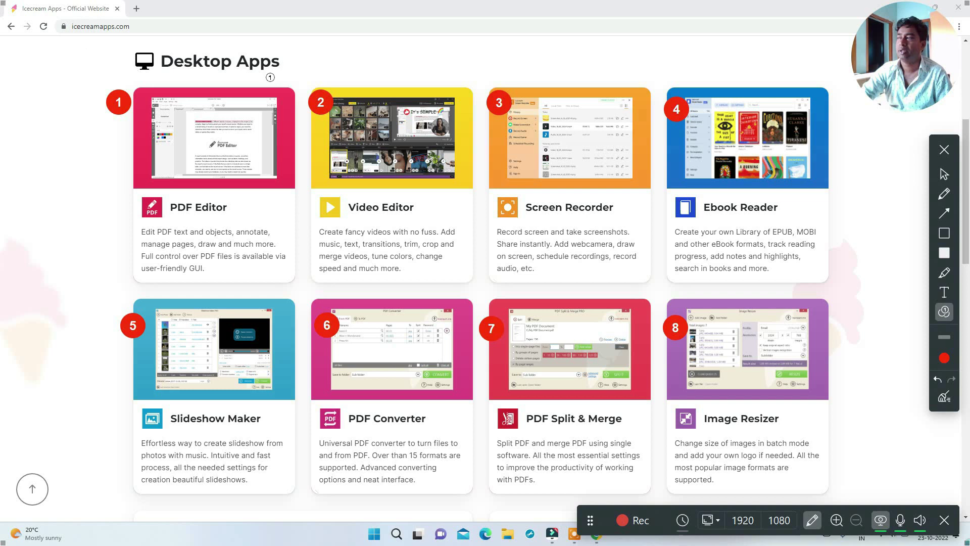
- Undo and redo the last numbered marker, and clear all markers from the screen
left_click(938, 378)
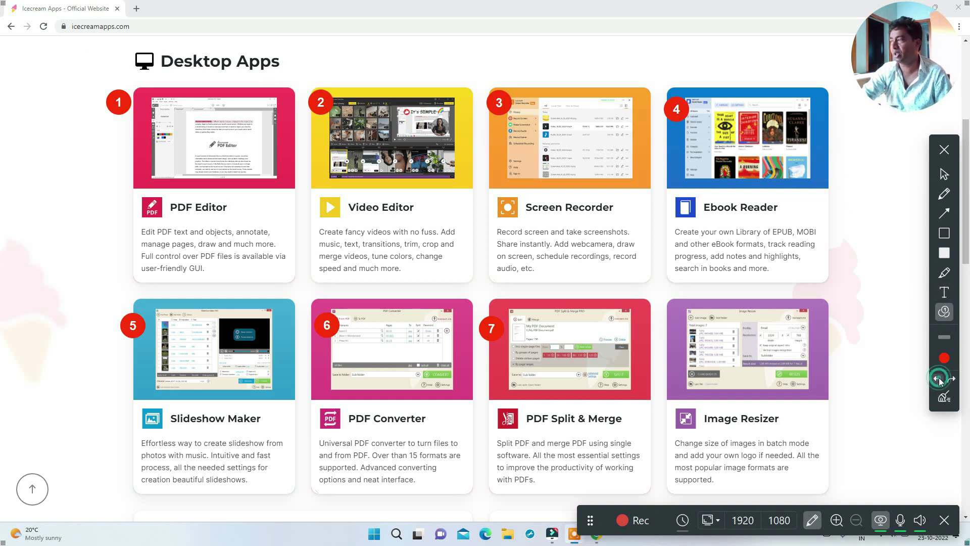
left_click(952, 379)
left_click(944, 398)
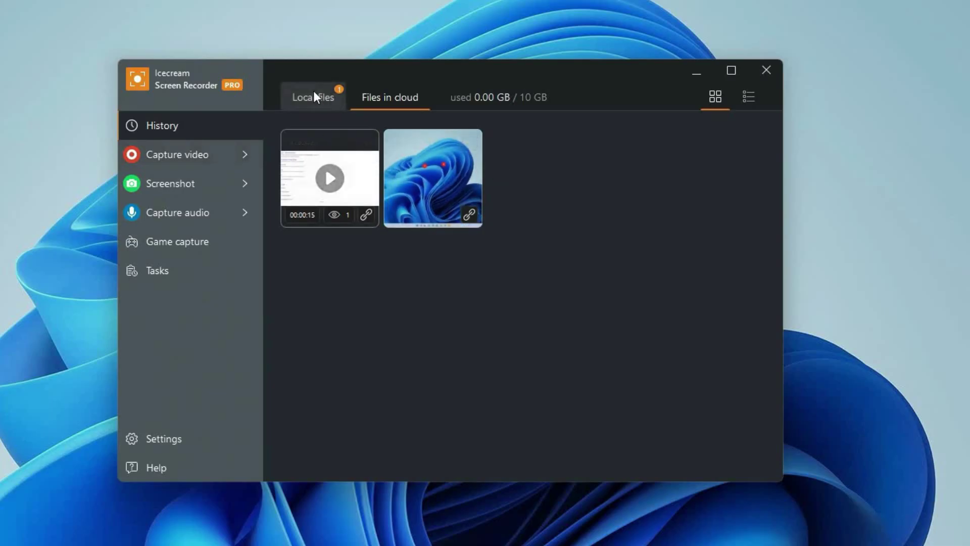
- Show the locally saved captures in the history and start a fullscreen screenshot
left_click(314, 93)
mouse_move(202, 158)
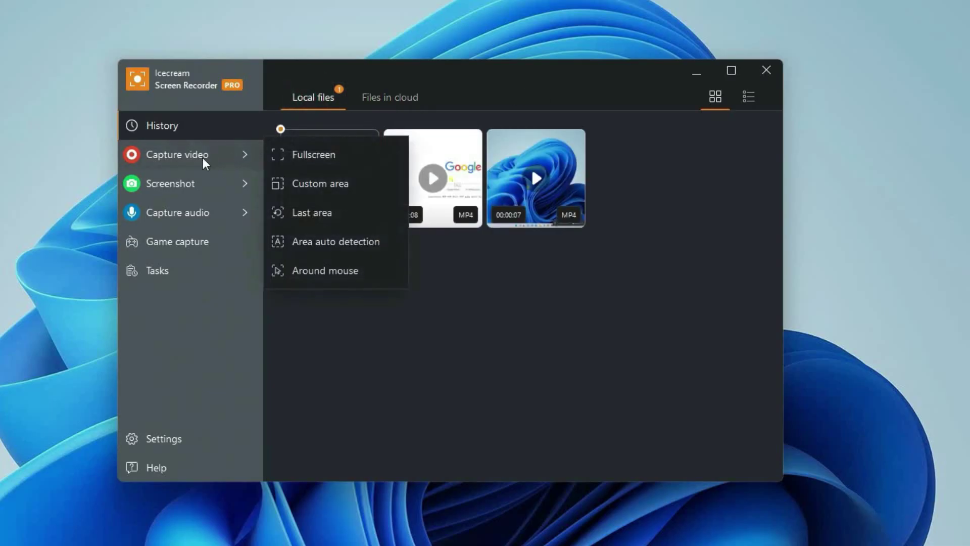
mouse_move(154, 184)
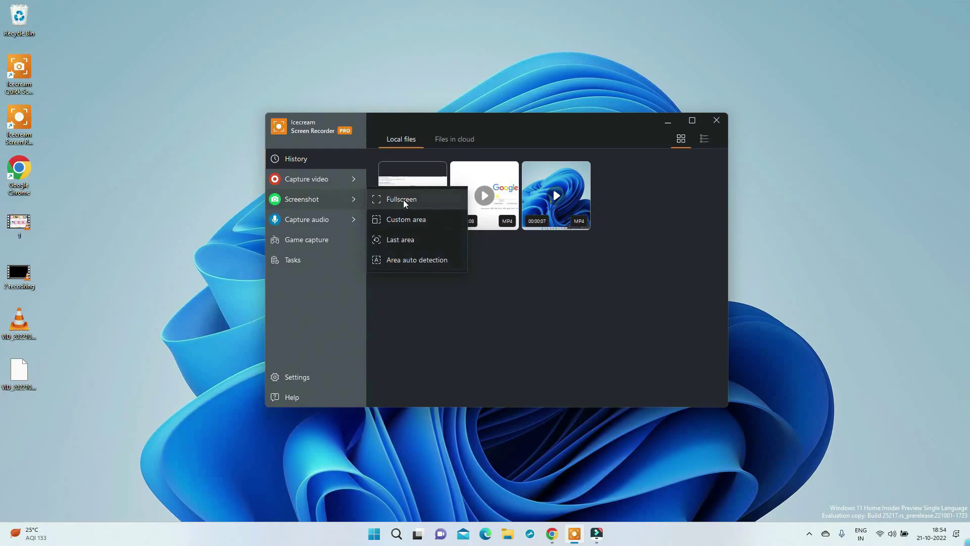
left_click(315, 183)
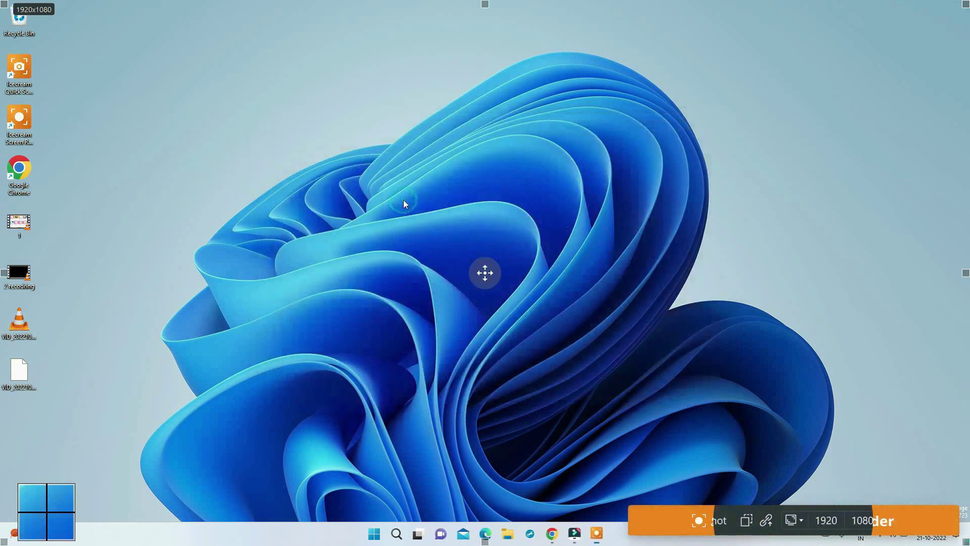
- Open File Explorer maximized and take the fullscreen screenshot of it
left_click(507, 534)
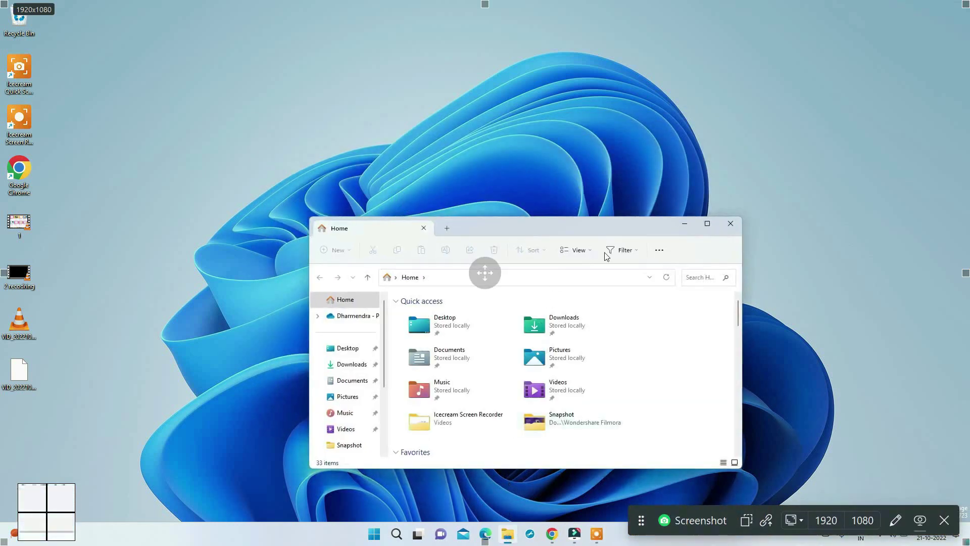
left_click(708, 224)
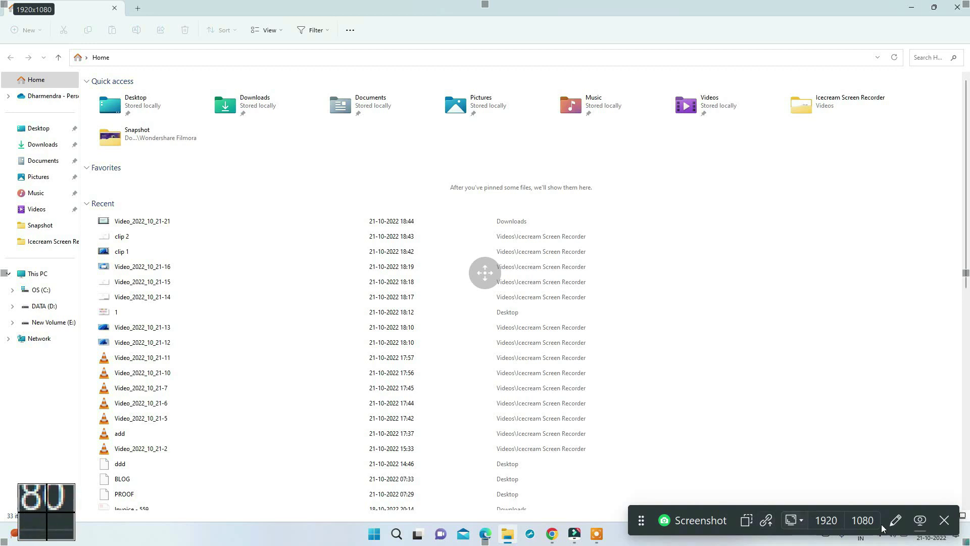
left_click(666, 520)
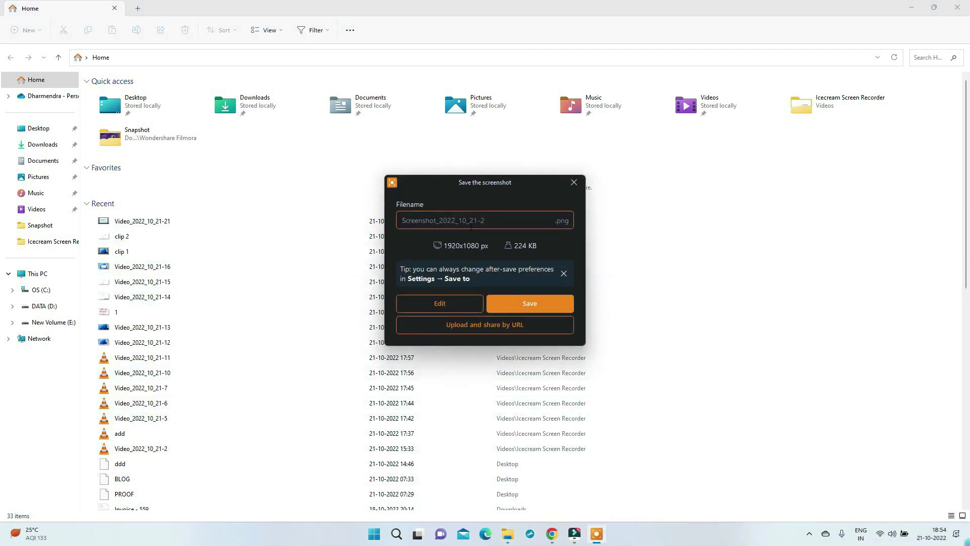
- Save the screenshot as abc, and view the saved image before closing it
type("abc")
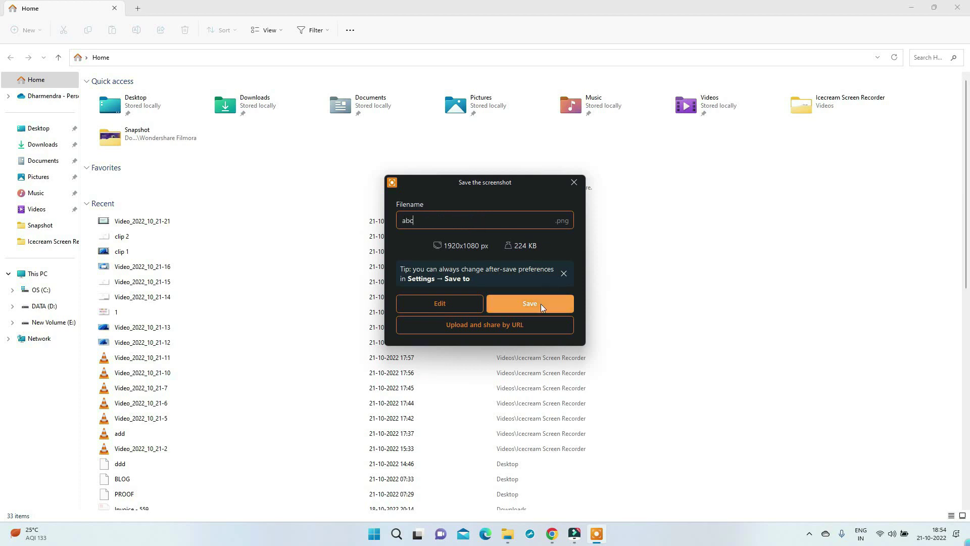
left_click(540, 304)
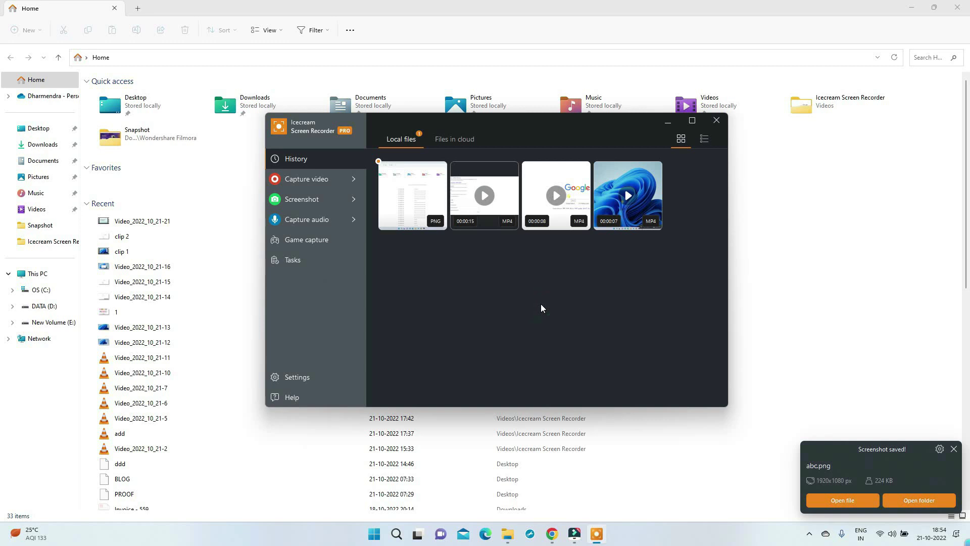
left_click(408, 200)
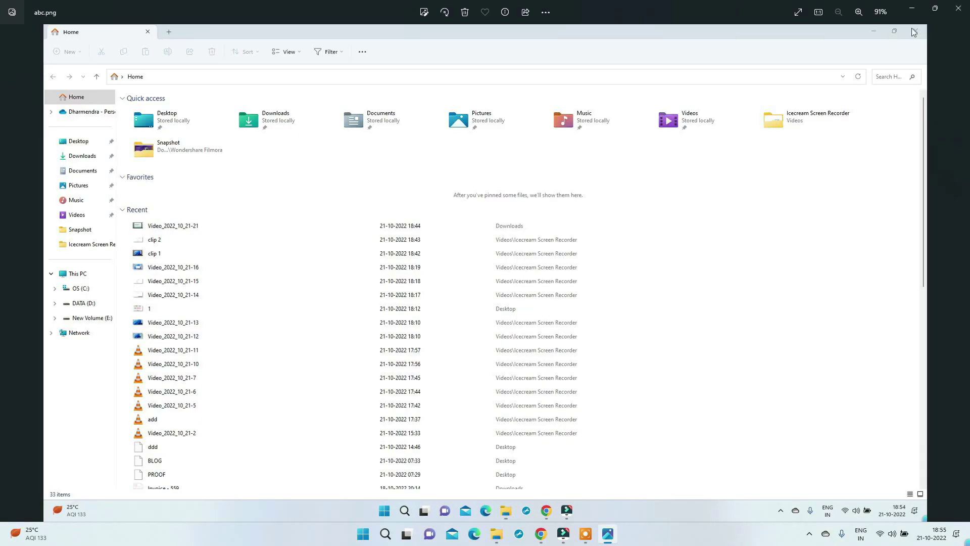
left_click(958, 8)
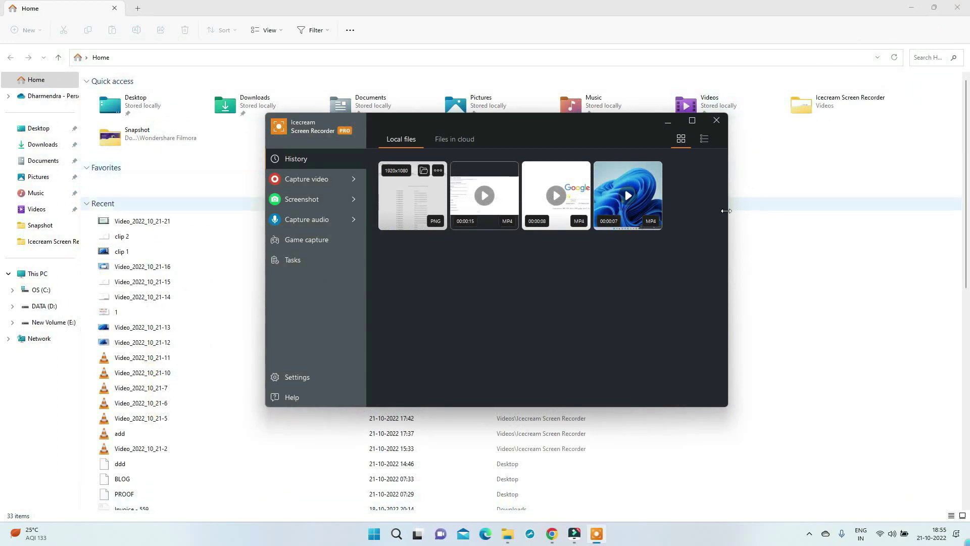
- Take a screenshot of the File Explorer window using area auto detection, and upload it for sharing by URL
mouse_move(335, 199)
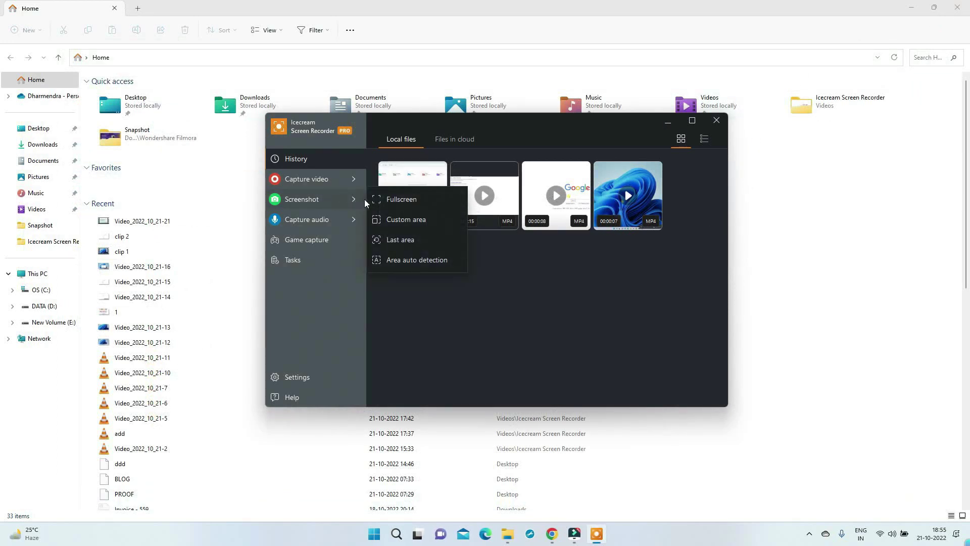
left_click(405, 259)
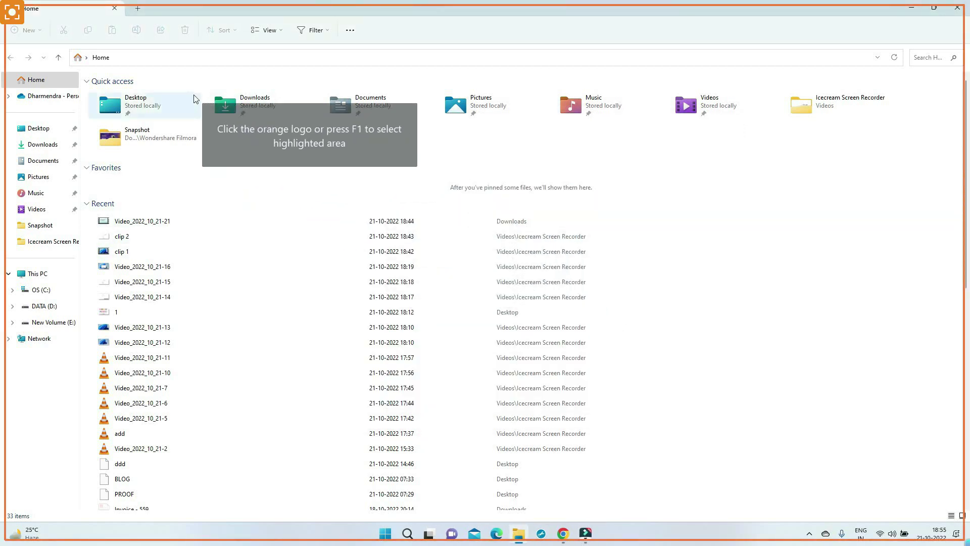
left_click(195, 96)
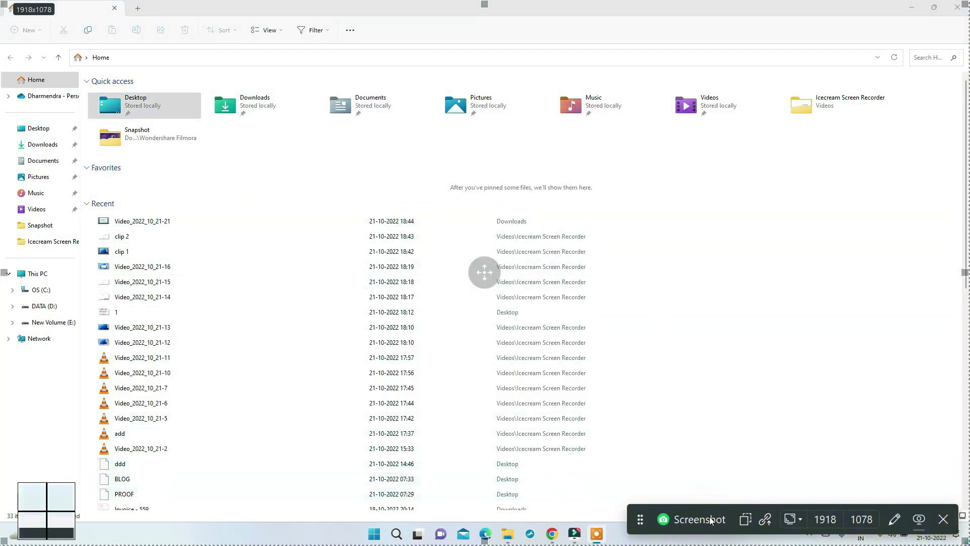
left_click(700, 520)
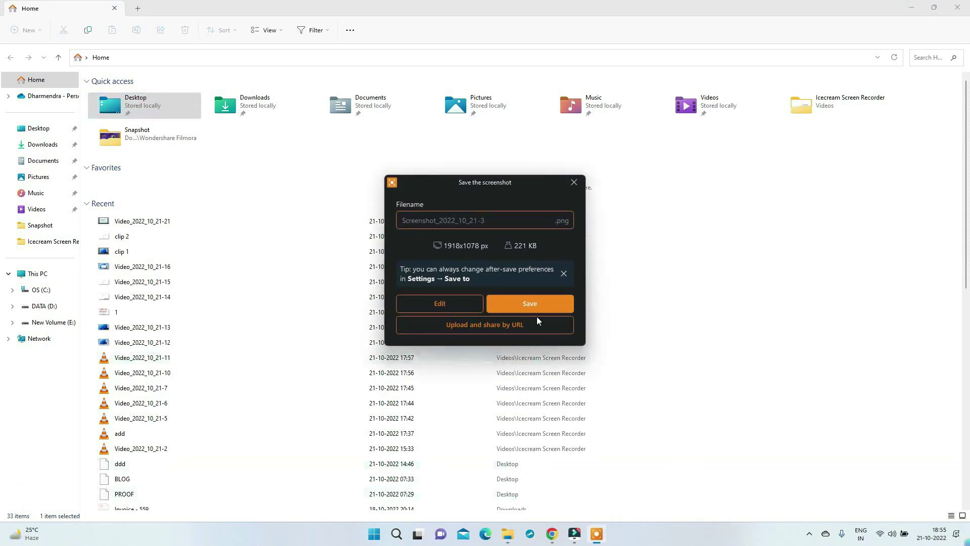
left_click(493, 327)
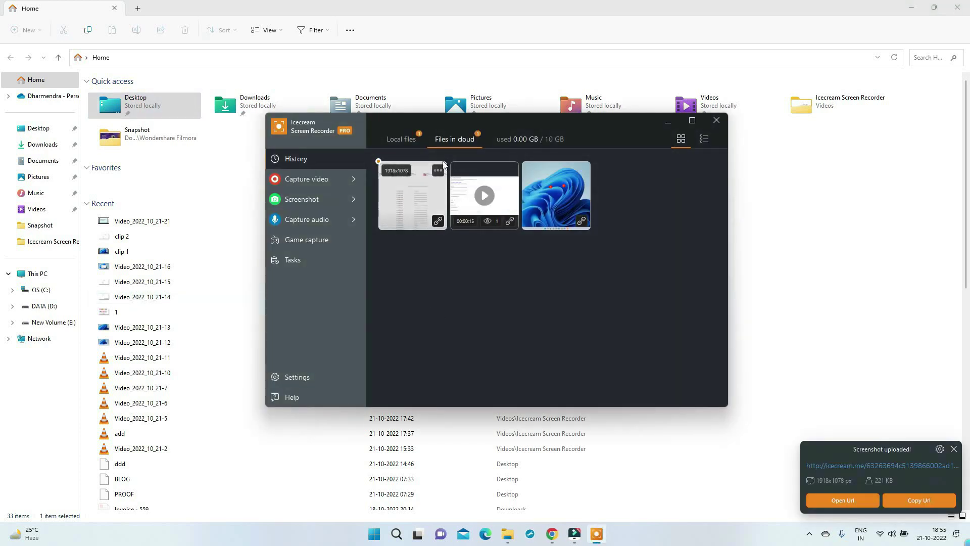
- Open the newest cloud-hosted screenshot in the browser and look through its shared page
left_click(401, 184)
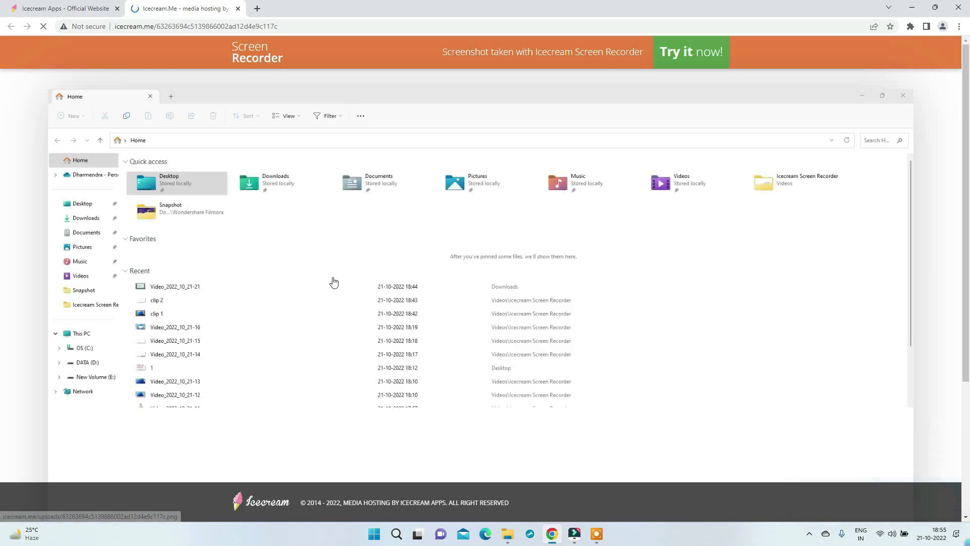
scroll(332, 282, "down", 4)
scroll(334, 282, "up", 5)
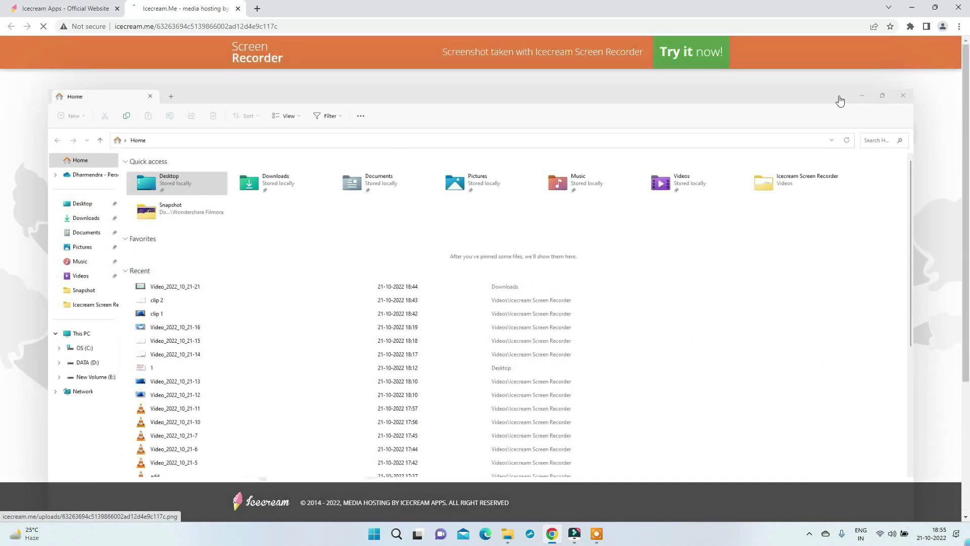
left_click(695, 206)
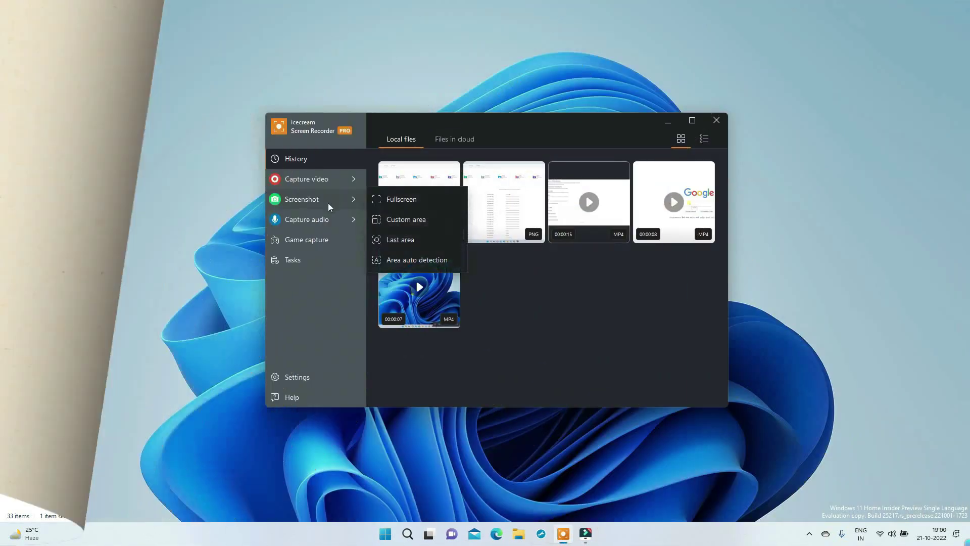
- Start a high bitrate audio capture and review its auto-stop timer, microphone and system sound options
mouse_move(294, 222)
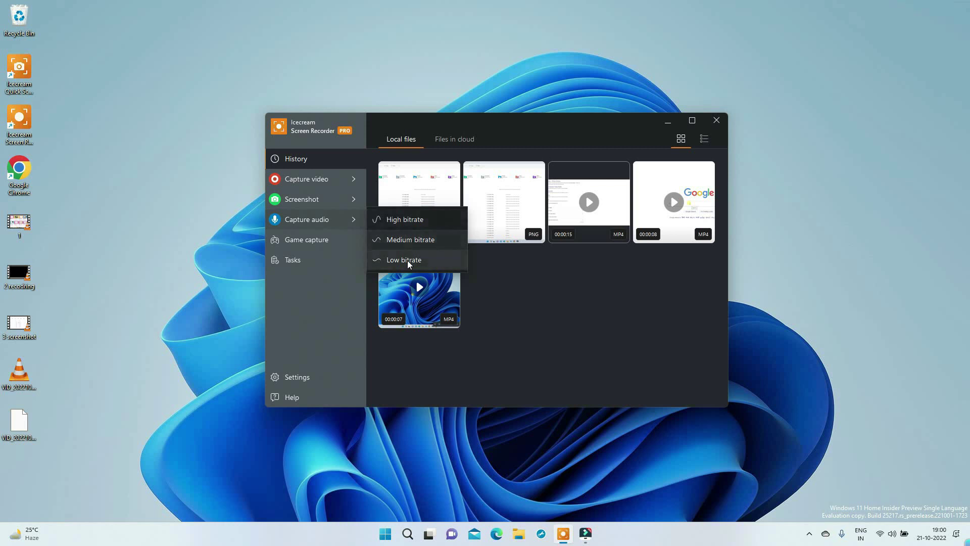
left_click(409, 221)
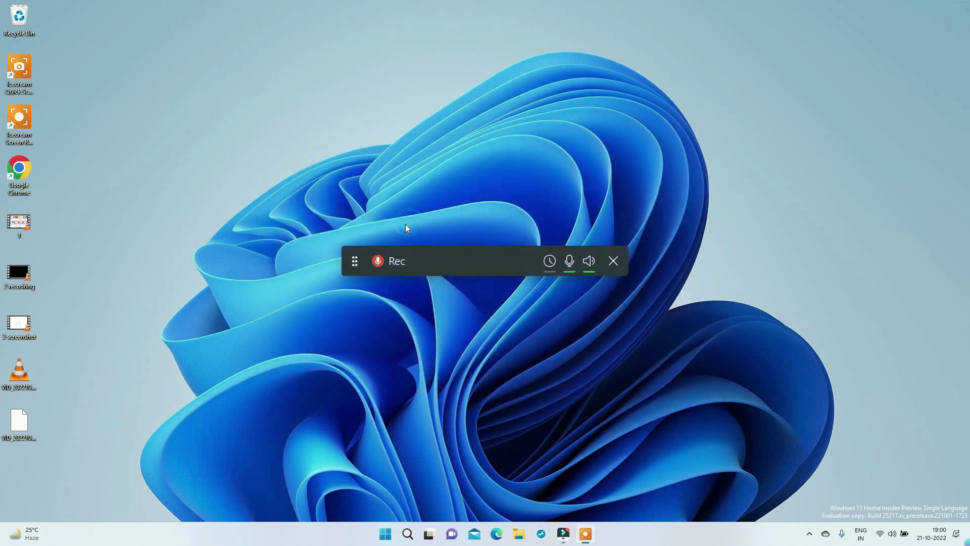
left_click(550, 261)
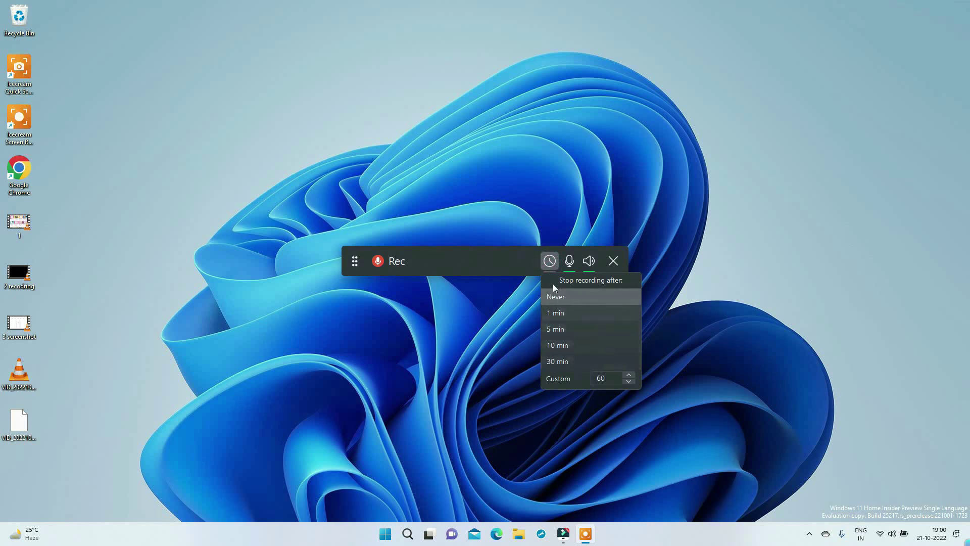
left_click(549, 262)
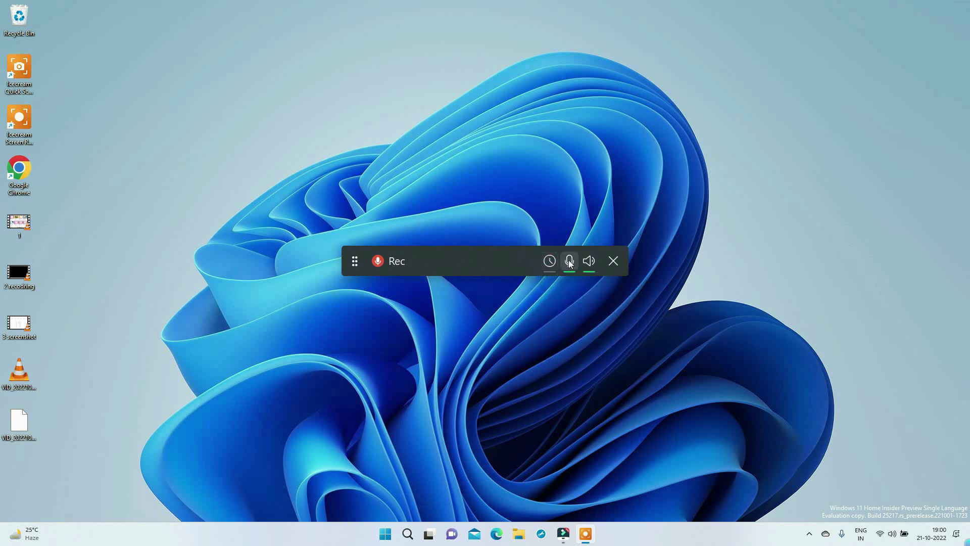
left_click(569, 262)
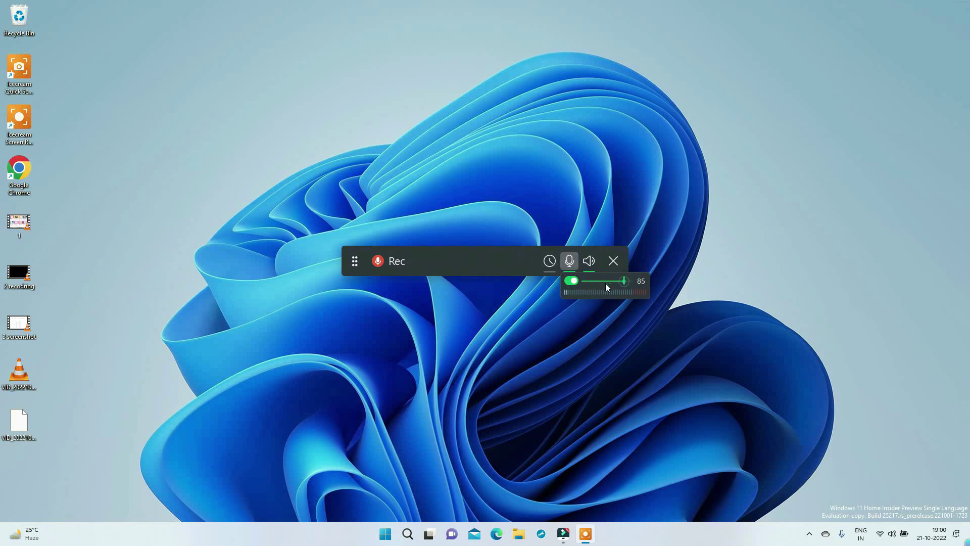
left_click(590, 261)
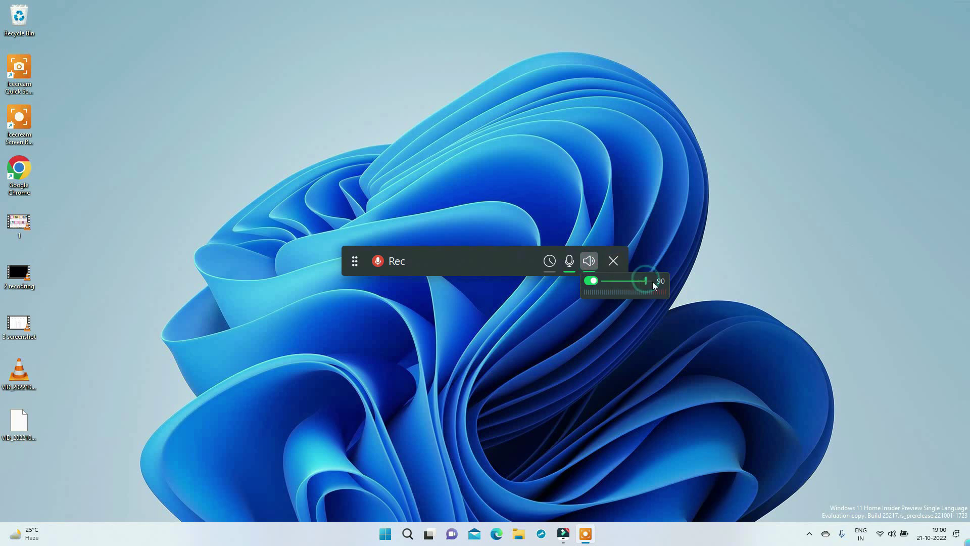
left_click(589, 261)
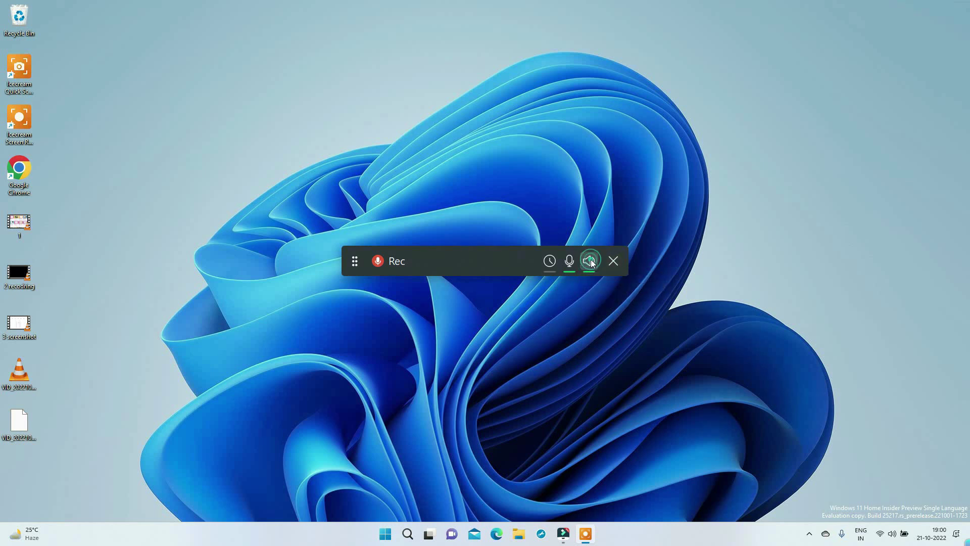
- Record a short audio clip of about 5 seconds and save it under the default filename
left_click(379, 260)
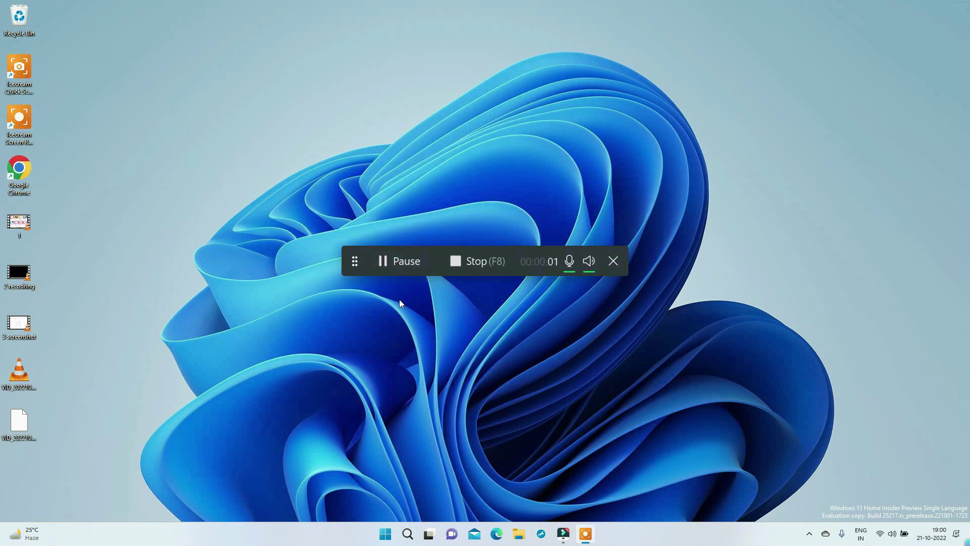
left_click(474, 263)
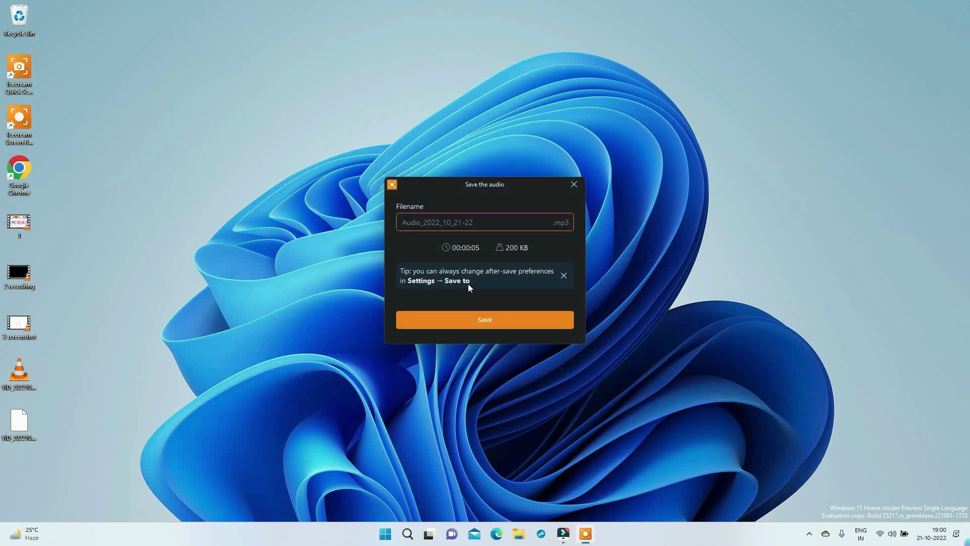
left_click(460, 319)
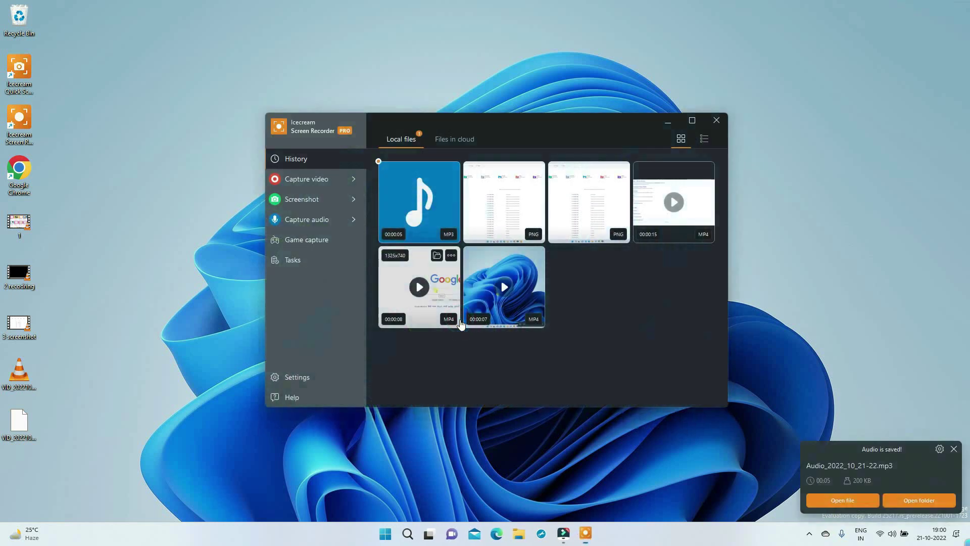
- Play the saved MP3 recording in Media Player, and close the player
left_click(406, 197)
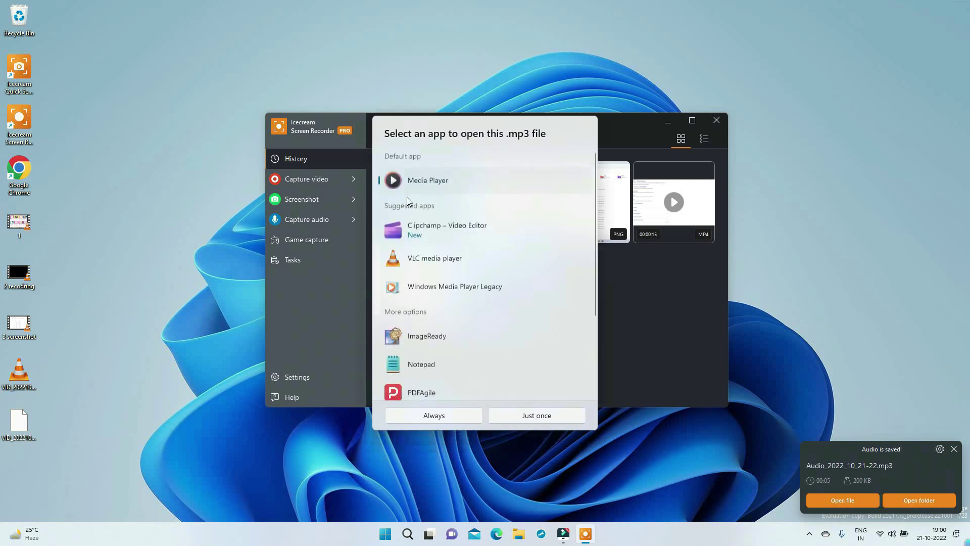
double_click(428, 181)
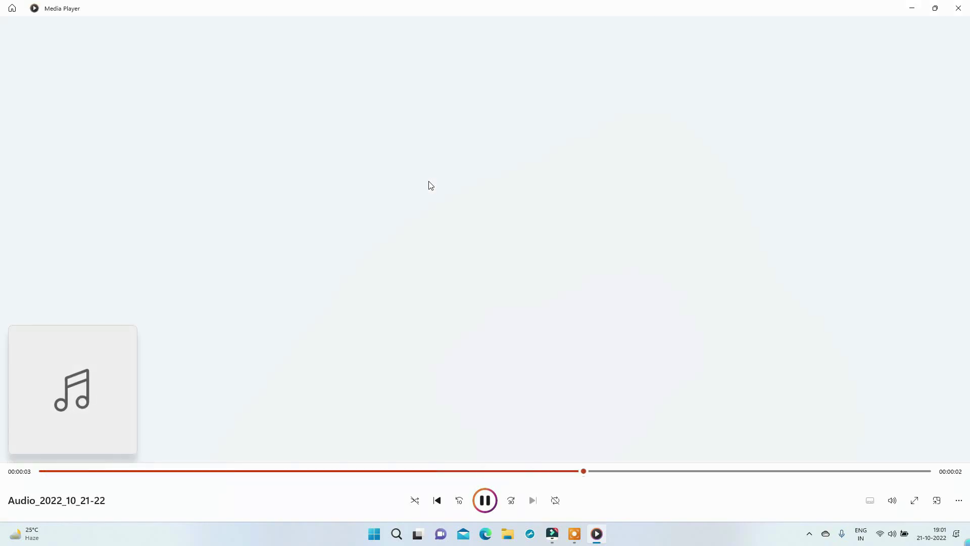
left_click(966, 11)
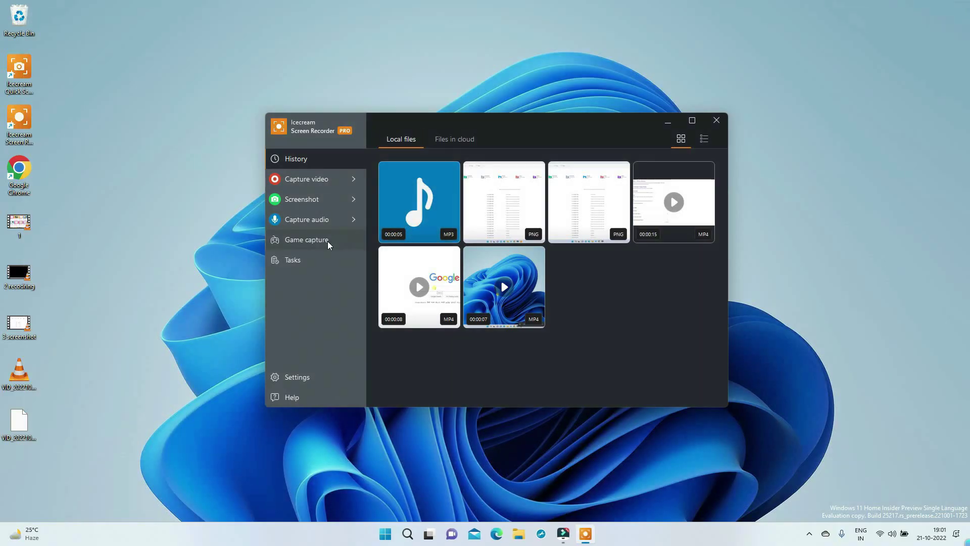
- Open the game capture options, try the frame rates, and set 60 FPS with the FPS display on
left_click(328, 244)
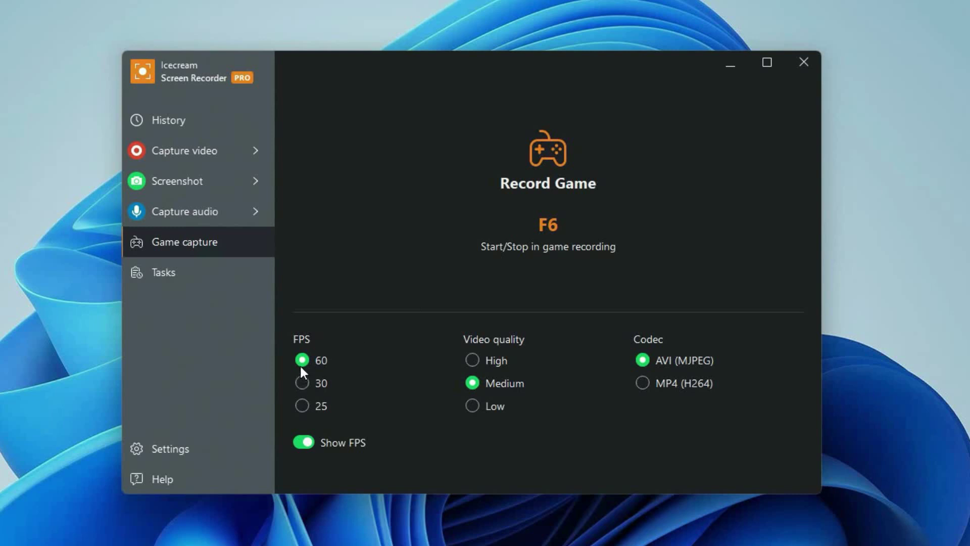
left_click(300, 385)
left_click(301, 404)
left_click(305, 442)
left_click(302, 360)
- Set the game capture's video quality to High and its codec to MP4 (H264)
left_click(470, 359)
left_click(472, 382)
left_click(472, 407)
left_click(473, 359)
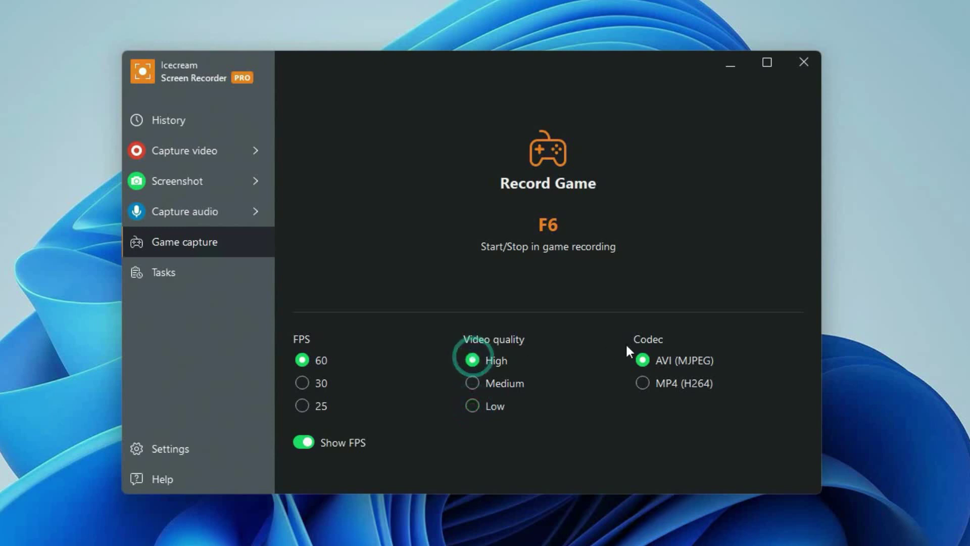
left_click(645, 382)
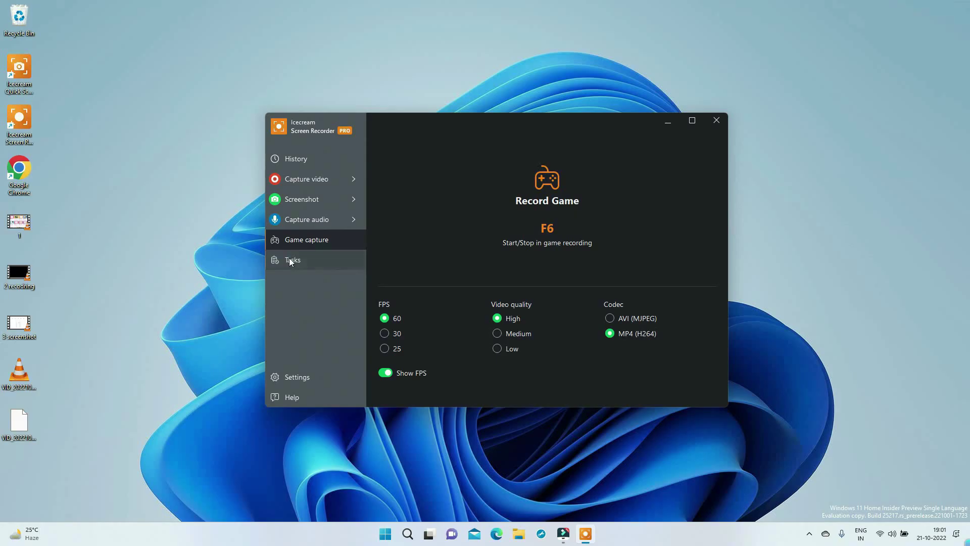
- Begin a new scheduled recording task with a custom 832x563 area, and inspect its start and end dates
left_click(161, 275)
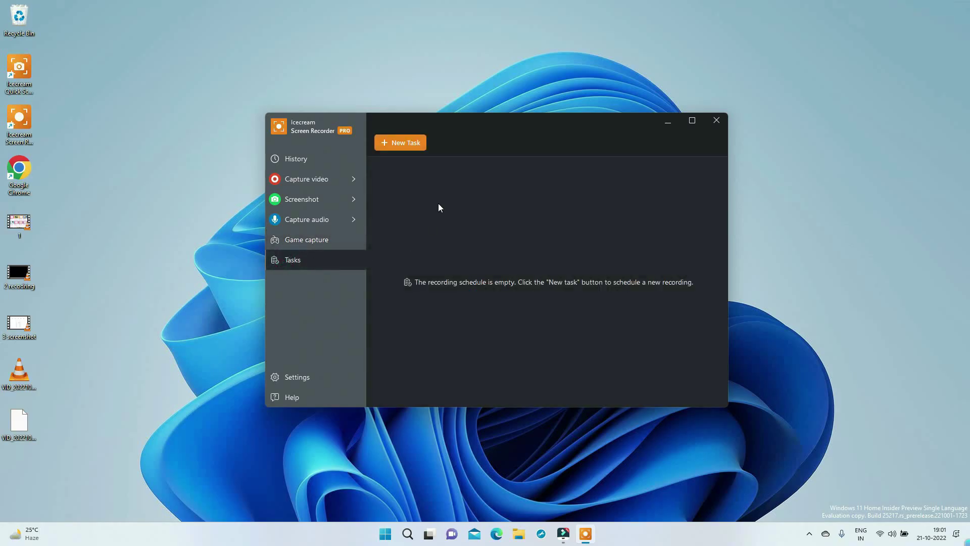
left_click(412, 144)
left_click_drag(399, 184, 819, 468)
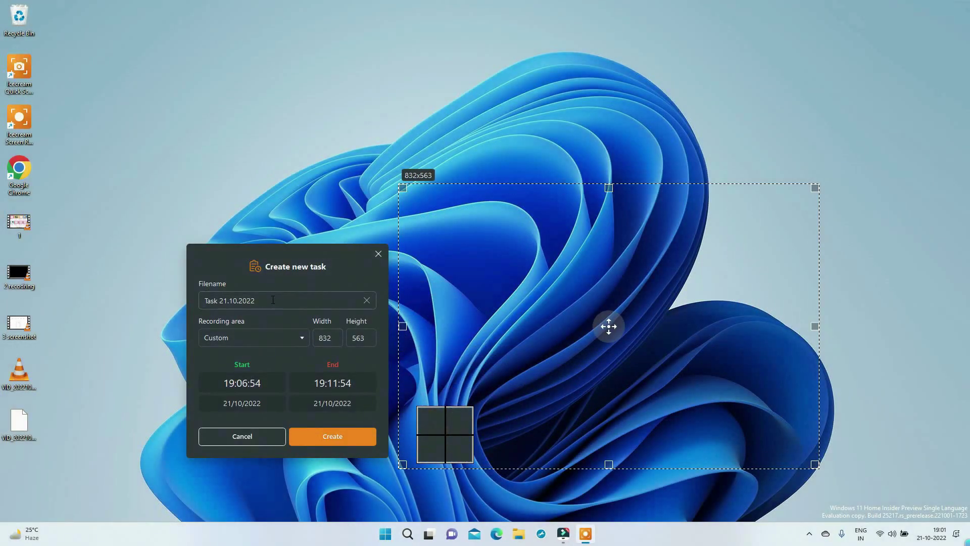
left_click(265, 400)
left_click(338, 403)
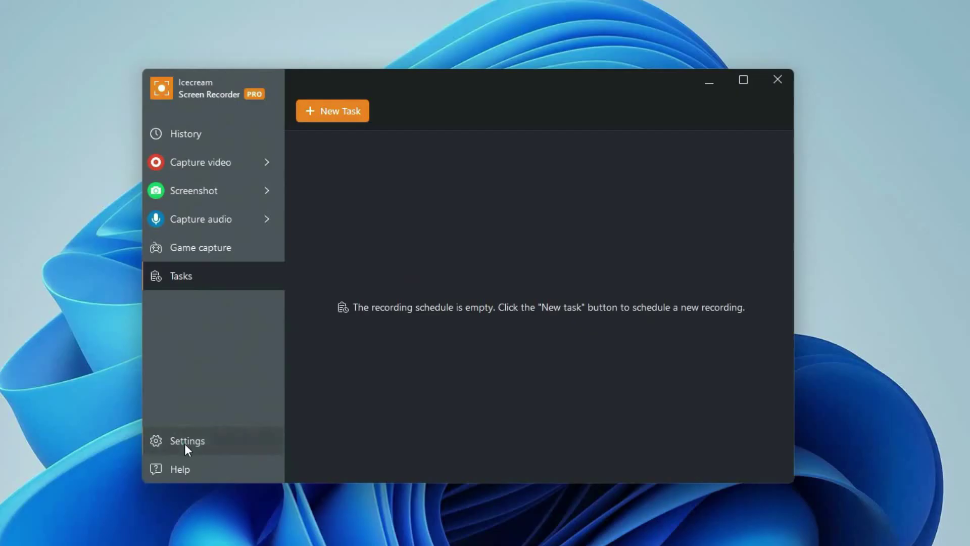
- Review the System settings for screenshot format, language and area selection zoomer, keeping PNG, English and the zoomer on
left_click(185, 447)
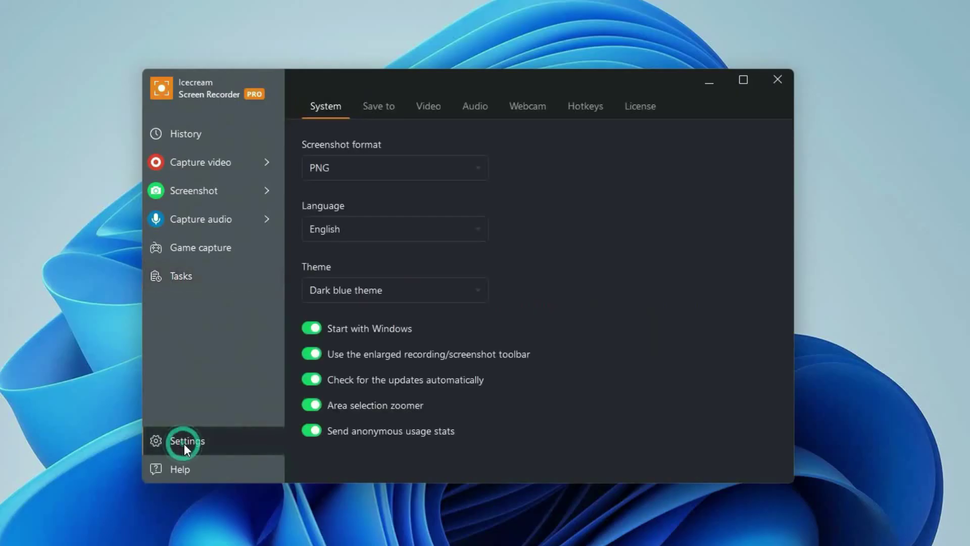
left_click(358, 171)
left_click(343, 191)
left_click(349, 170)
left_click(360, 167)
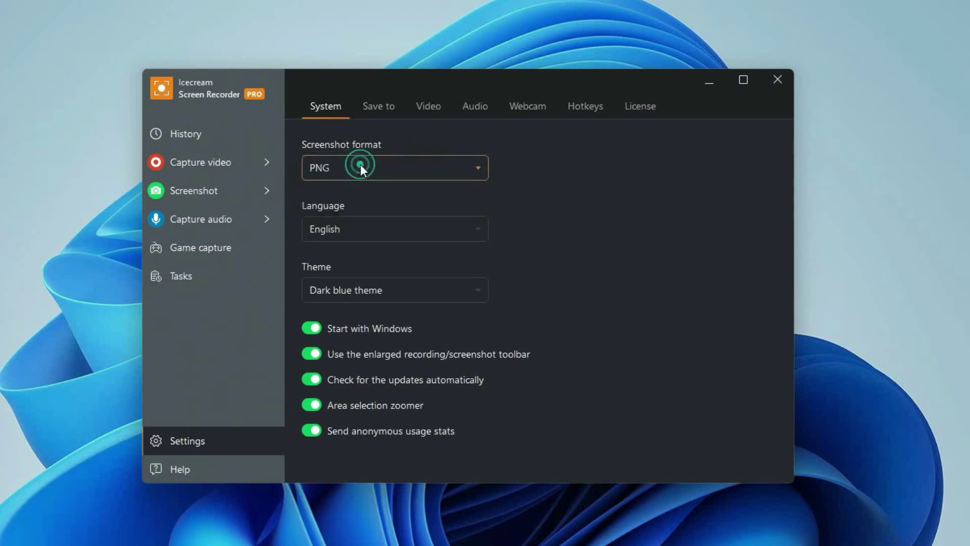
left_click(344, 231)
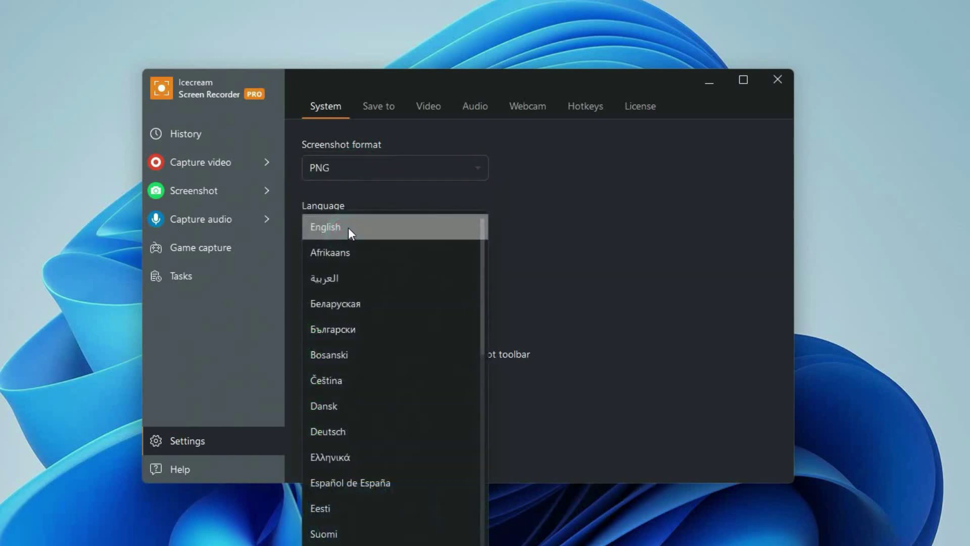
left_click(352, 232)
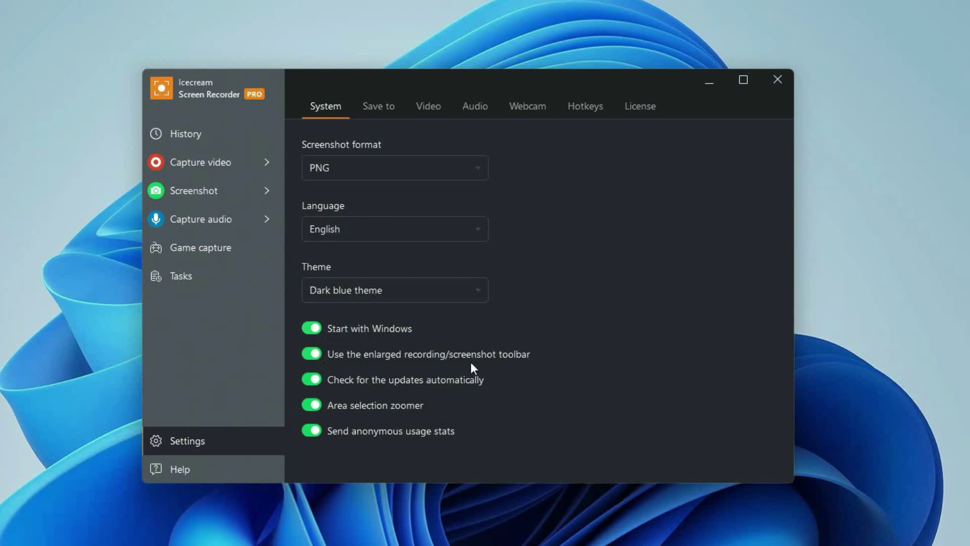
left_click(314, 405)
left_click(309, 405)
- Review the save location settings, including the minimum free disk space and maximum file size
left_click(366, 105)
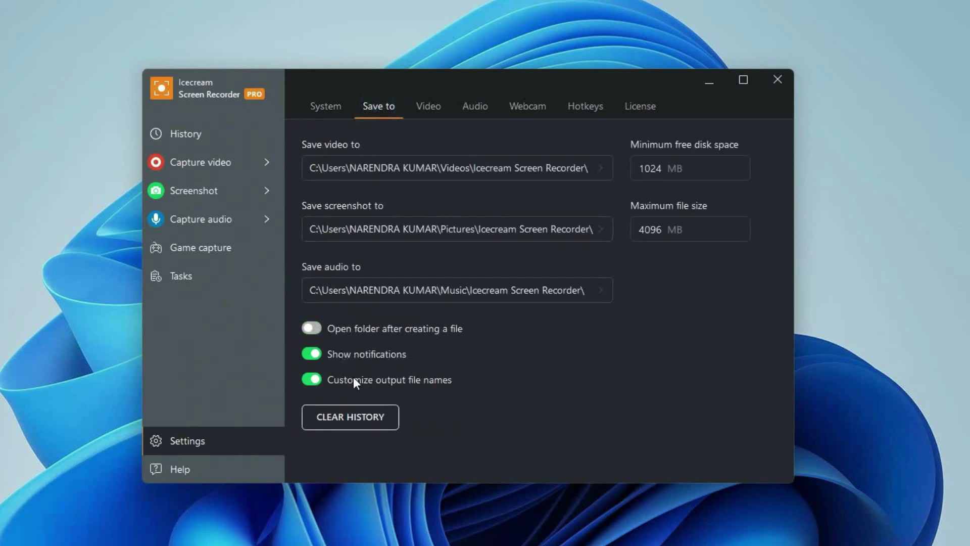
double_click(689, 169)
left_click(698, 230)
double_click(696, 231)
- In the video settings, keep the MP4 format, set the quality to High, and leave the recording panel visible during fullscreen recording
left_click(426, 107)
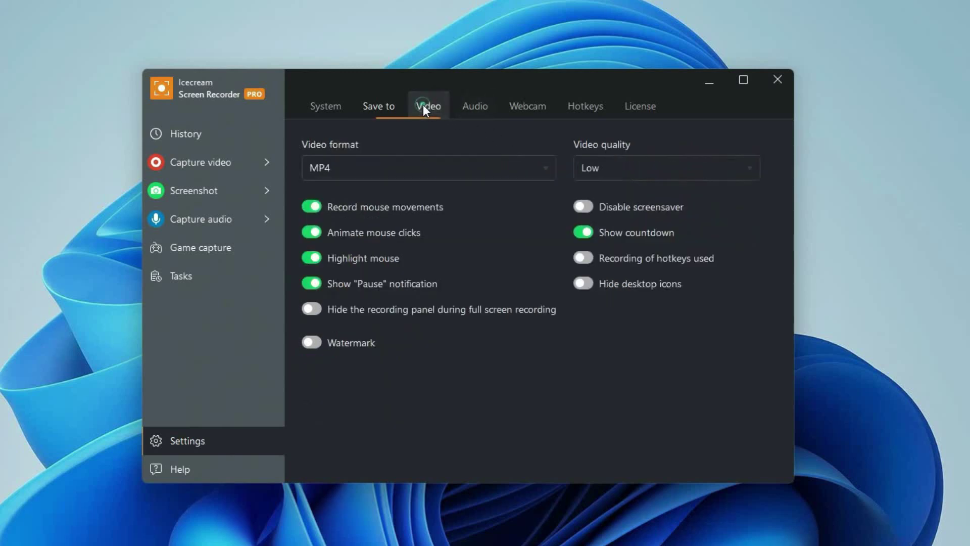
left_click(339, 170)
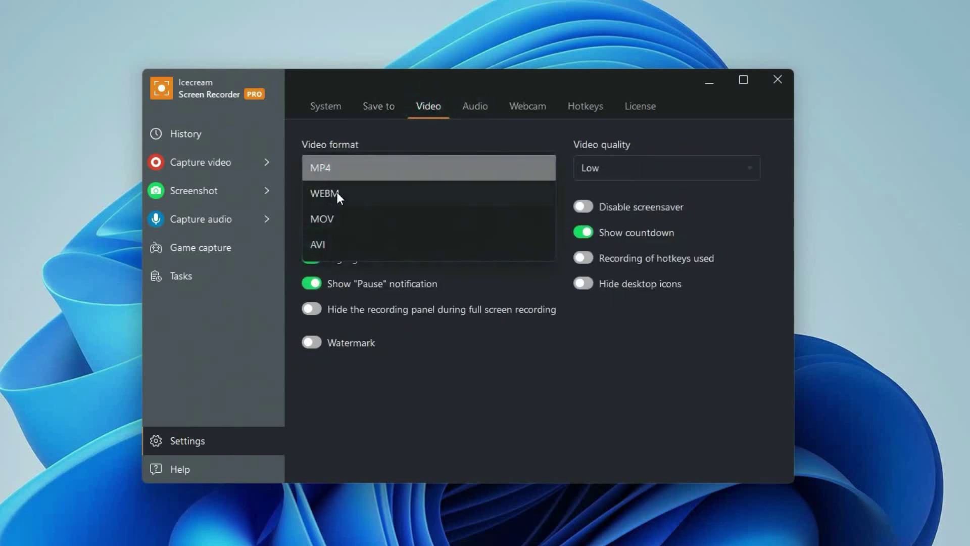
left_click(430, 166)
left_click(651, 163)
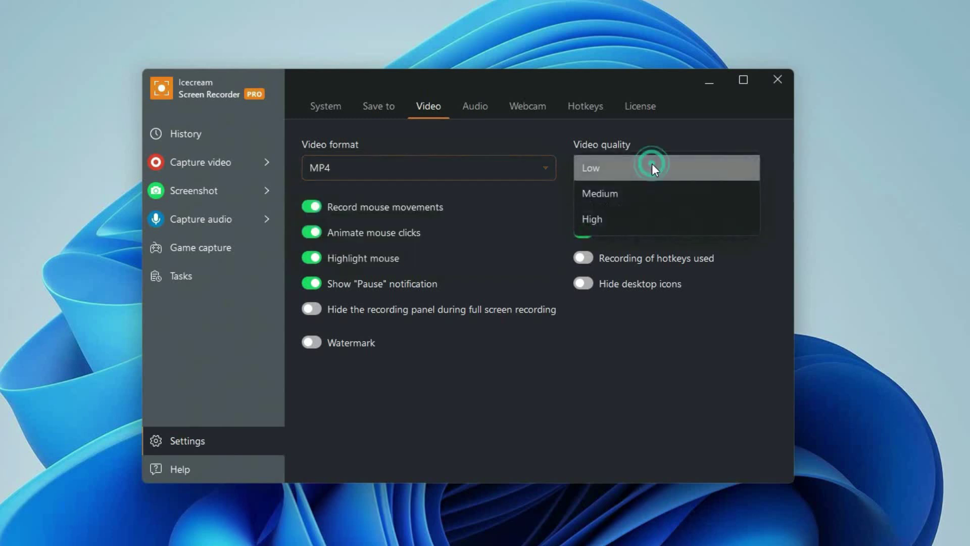
left_click(627, 218)
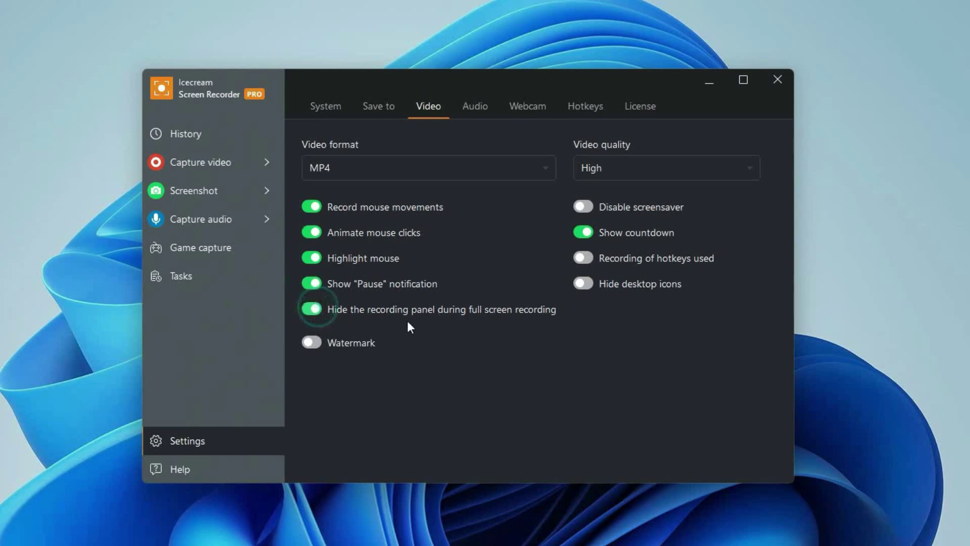
left_click(312, 307)
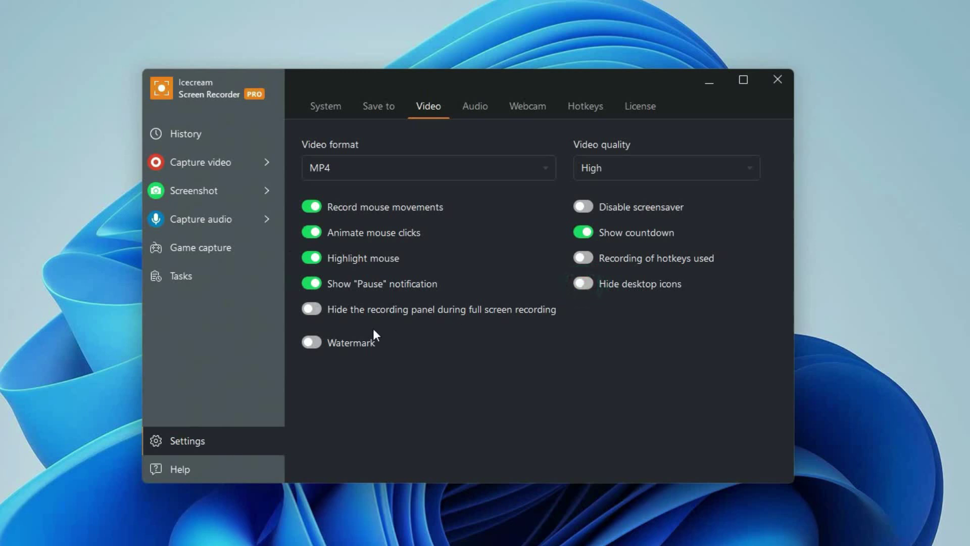
- Enable the video watermark, load the YouTube logo image, and place it in the video's top-right corner
left_click(311, 342)
left_click(349, 401)
double_click(306, 215)
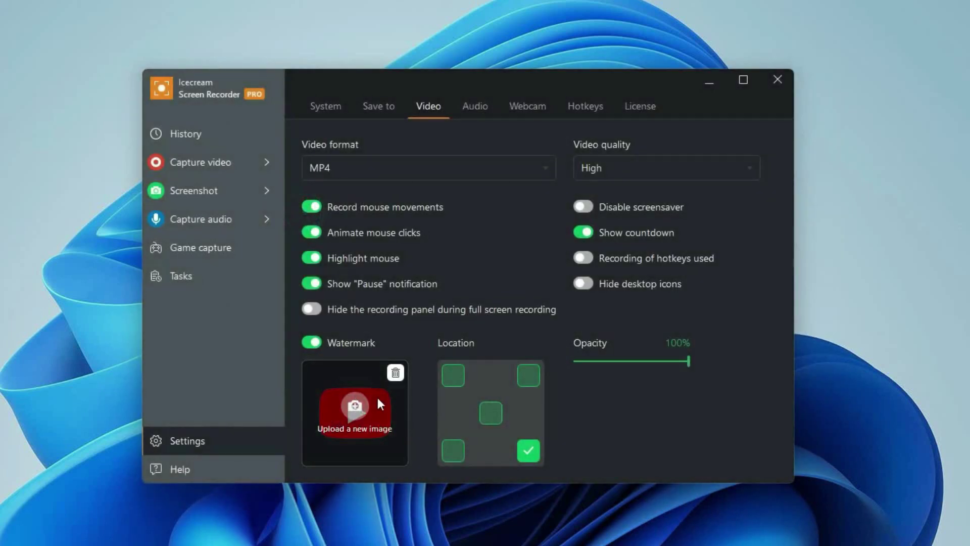
left_click(458, 375)
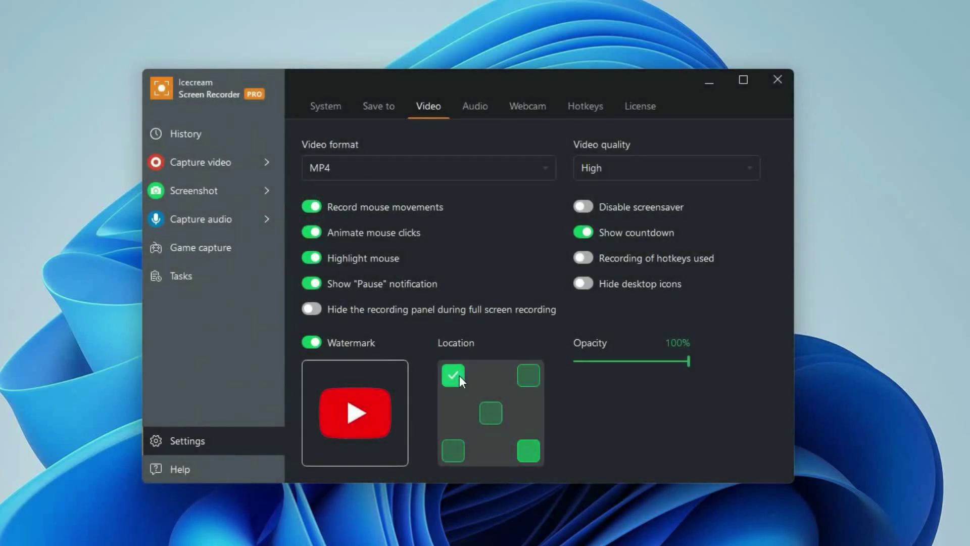
left_click(532, 379)
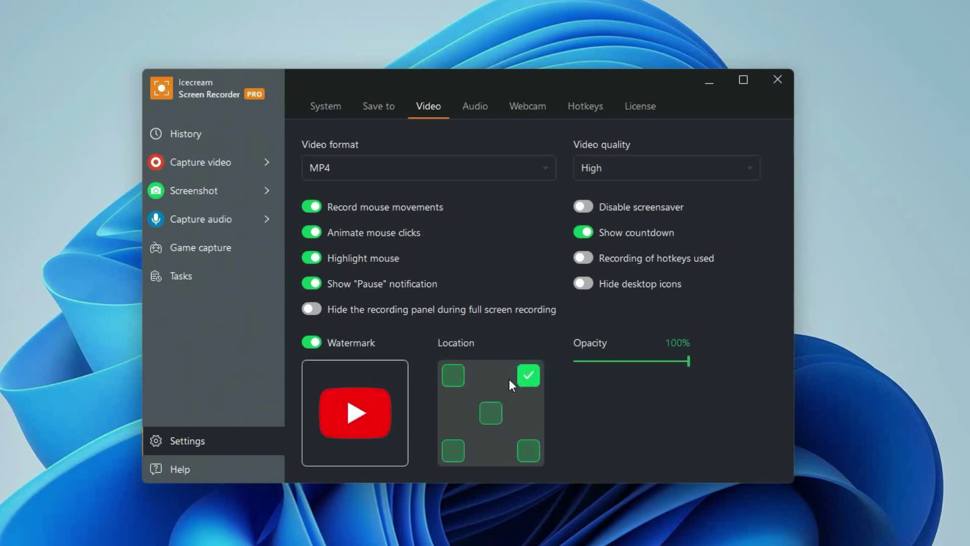
- Move the video watermark to the bottom-right corner of the video and set its opacity to 92%
left_click(530, 451)
left_click_drag(687, 365, 681, 367)
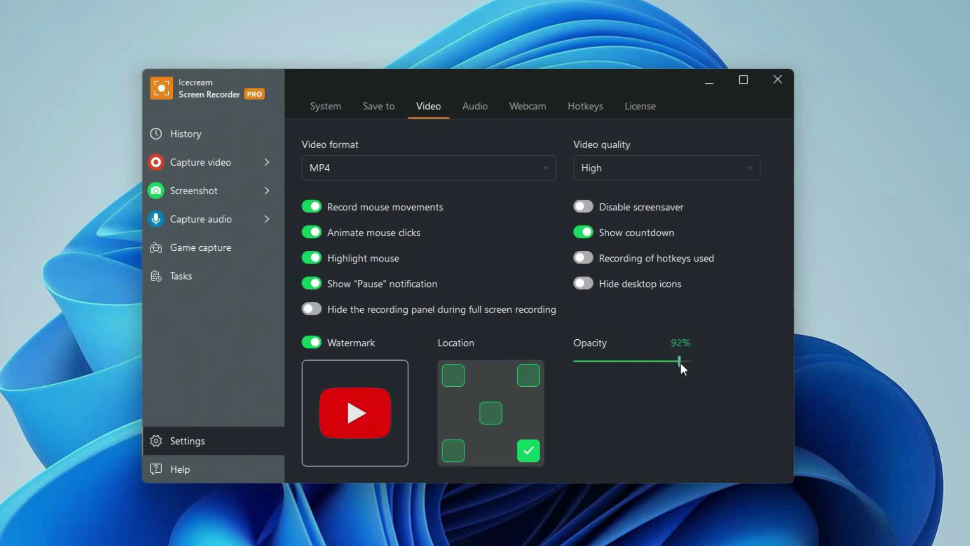
- Review the microphone settings for audio recording, keeping the volume at 85 and the Microphone Array device
left_click(474, 105)
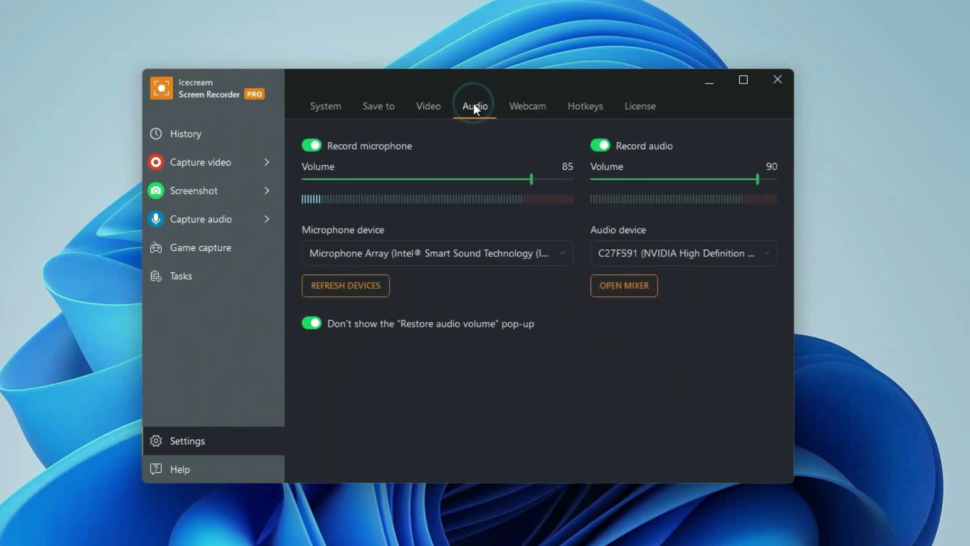
mouse_move(532, 179)
left_mouse_down()
mouse_move(541, 180)
mouse_move(402, 193)
mouse_move(533, 194)
left_mouse_up()
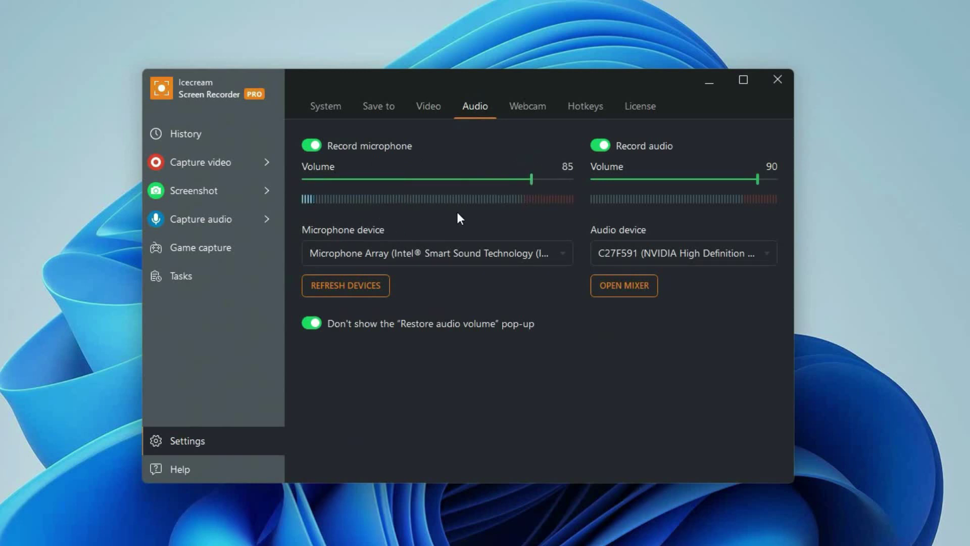
left_click(439, 249)
left_click(439, 250)
- Keep system audio recording on with the C27F591 audio device and set its volume to 85
left_click(599, 145)
left_click(607, 146)
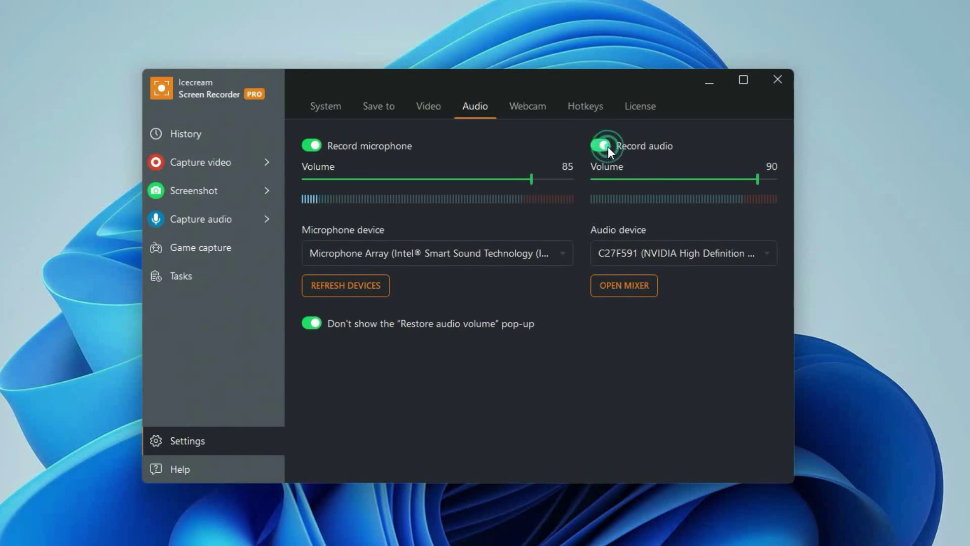
mouse_move(751, 178)
left_mouse_down()
mouse_move(716, 184)
mouse_move(749, 184)
left_mouse_up()
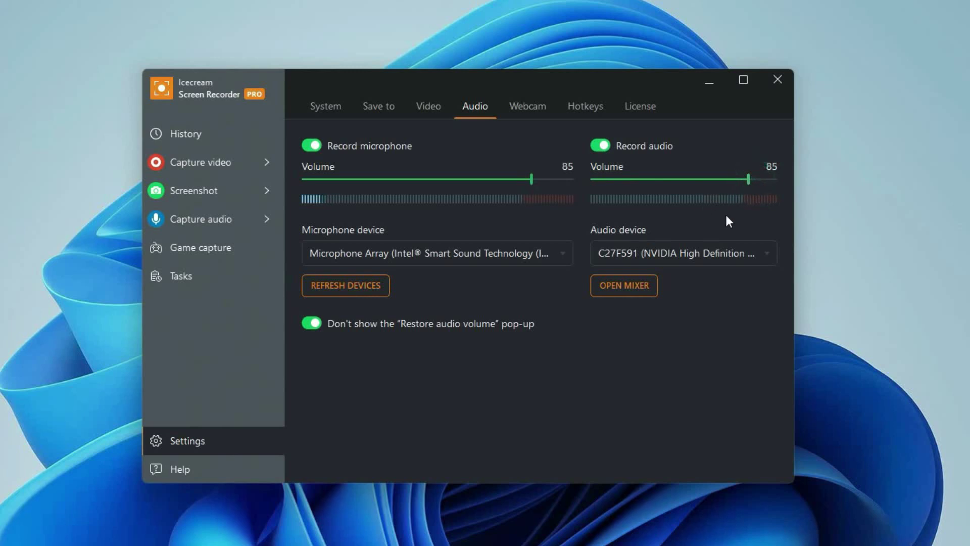
left_click(684, 247)
left_click(681, 251)
left_click(682, 252)
left_click(679, 254)
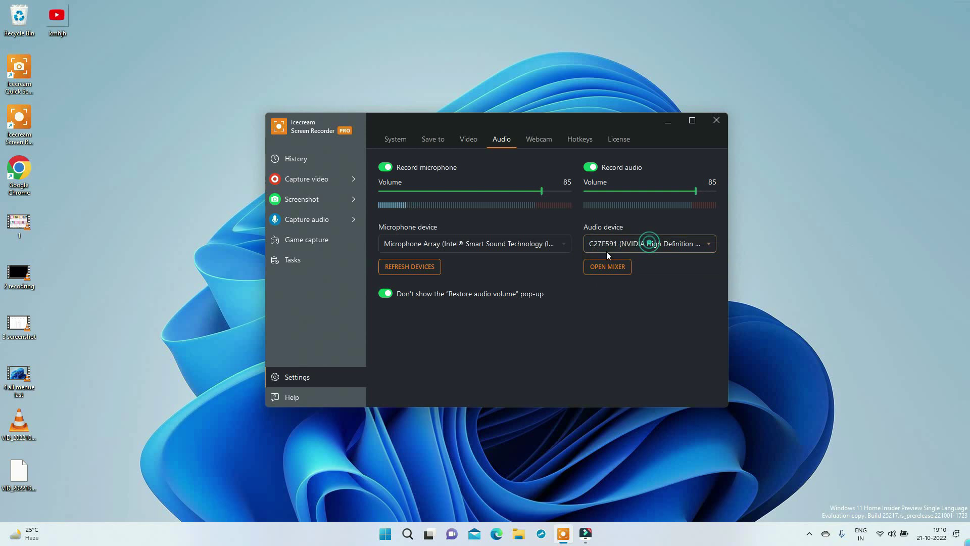
- View the system volume mixer and sound recording devices from the audio settings, and close both windows
left_click(618, 268)
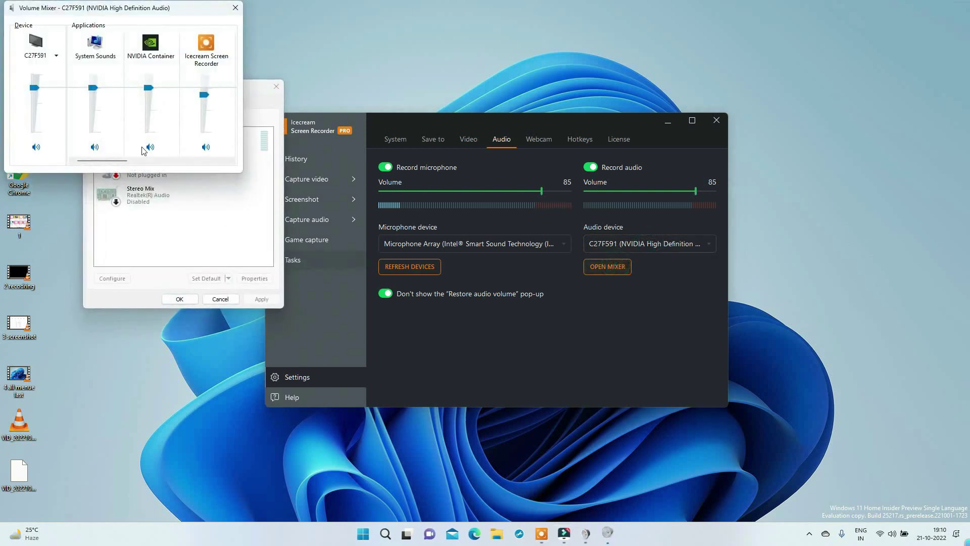
left_click(233, 8)
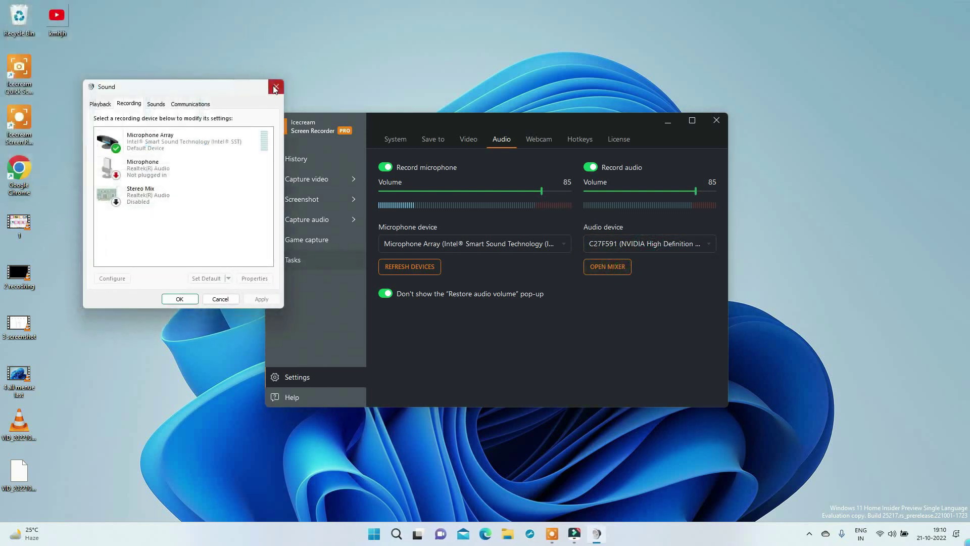
left_click(275, 87)
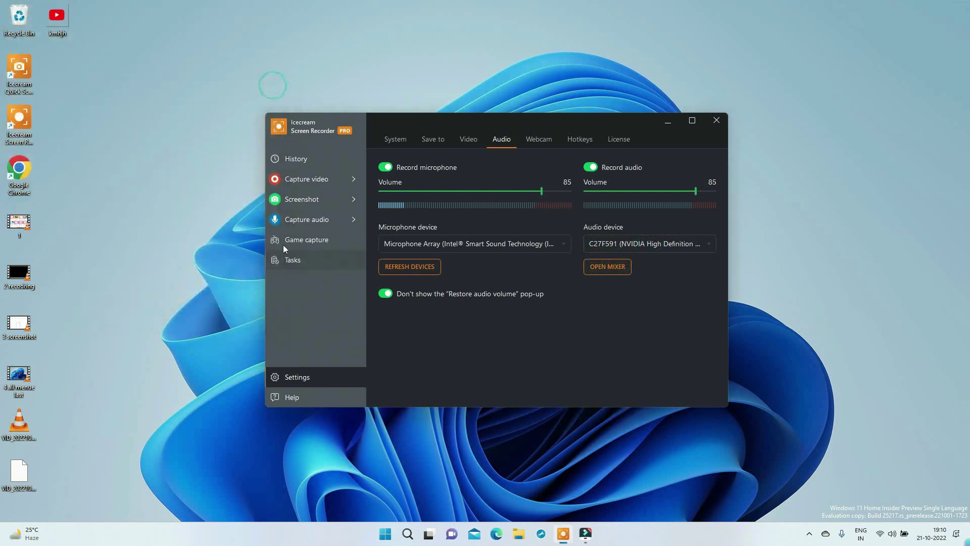
- Review the webcam device and view shapes, keeping Integrated Webcam and the circular webcam view
left_click(537, 139)
left_click(374, 146)
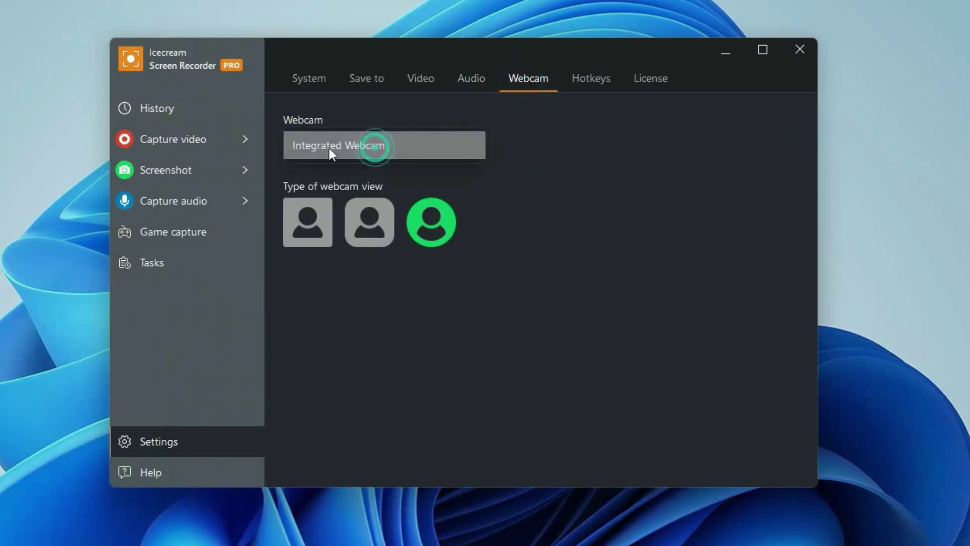
left_click(305, 225)
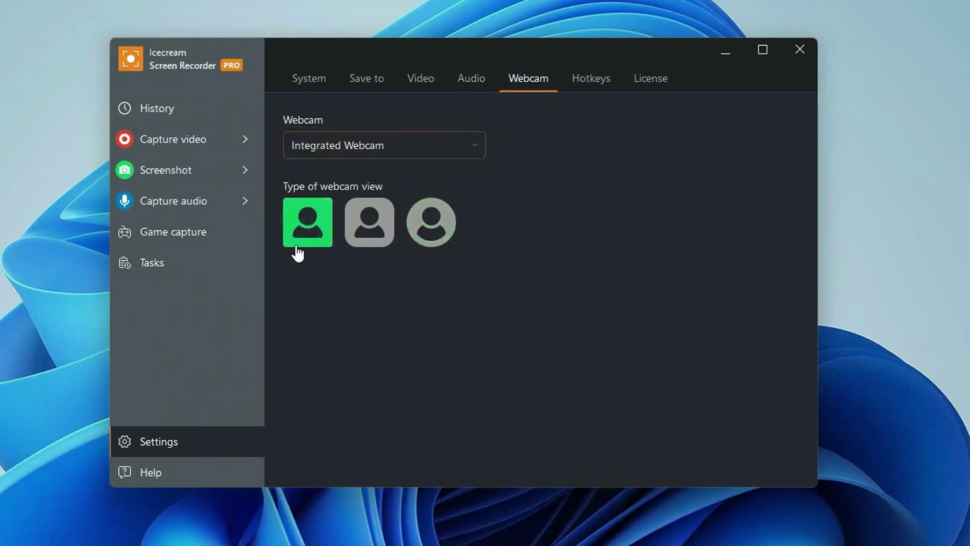
left_click(358, 233)
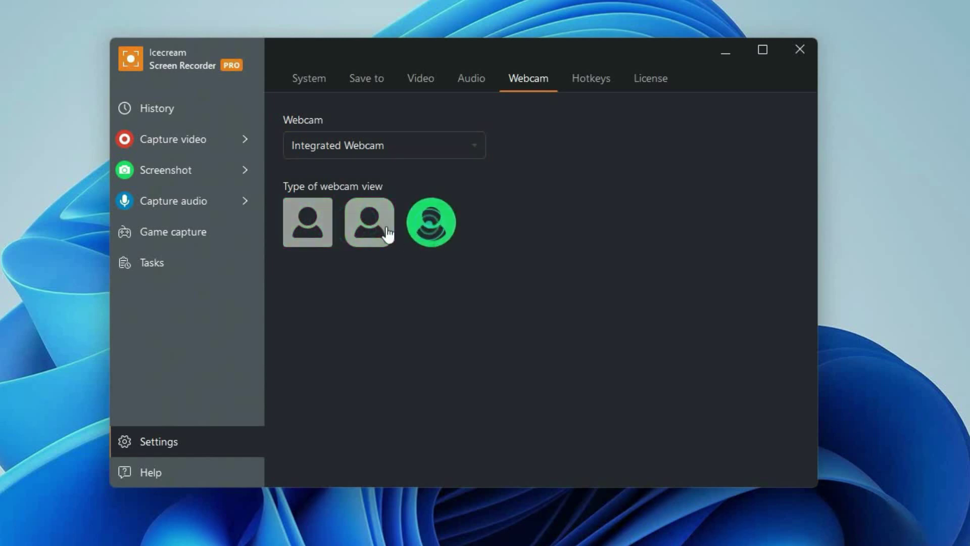
- Review the hotkeys assigned to recording, screenshot, drawing, webcam and zoom actions in the settings
left_click(586, 78)
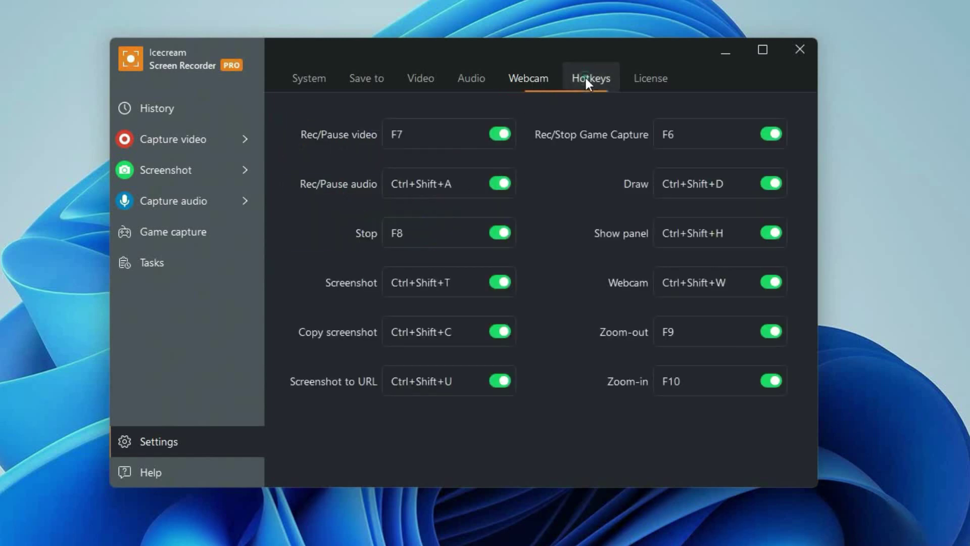